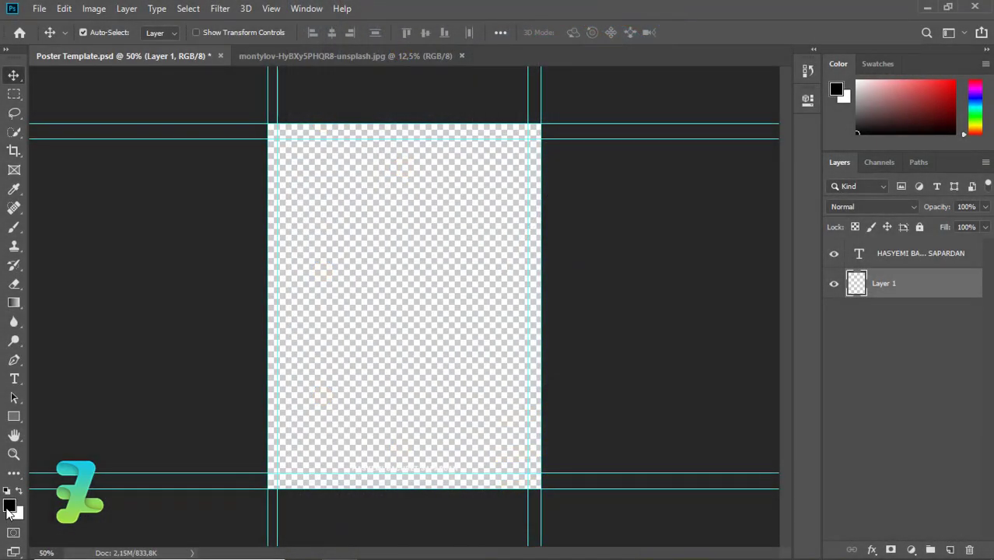
Set the foreground colour to a muted blue-grey in the Color Picker
left_click(9, 512)
left_click(295, 230)
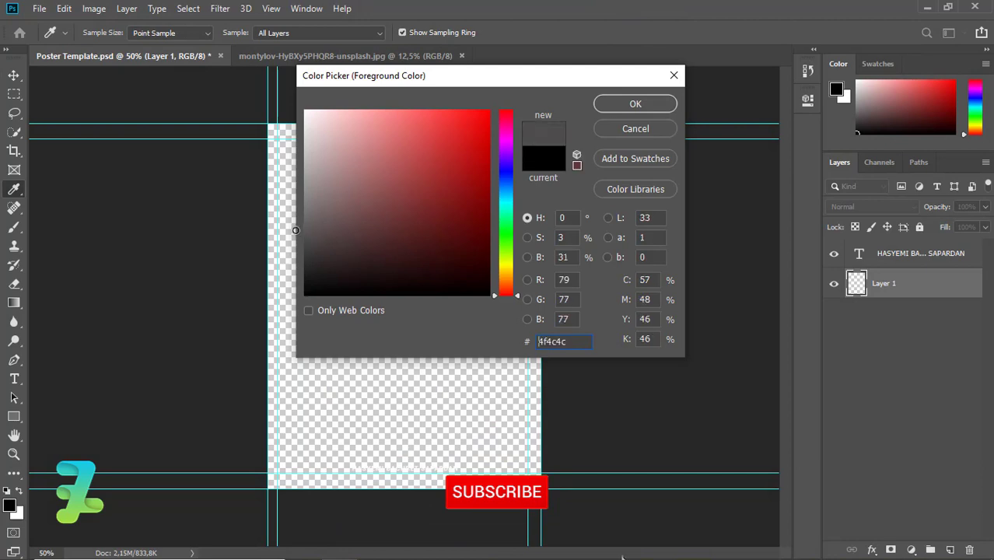
left_click_drag(295, 230, 305, 211)
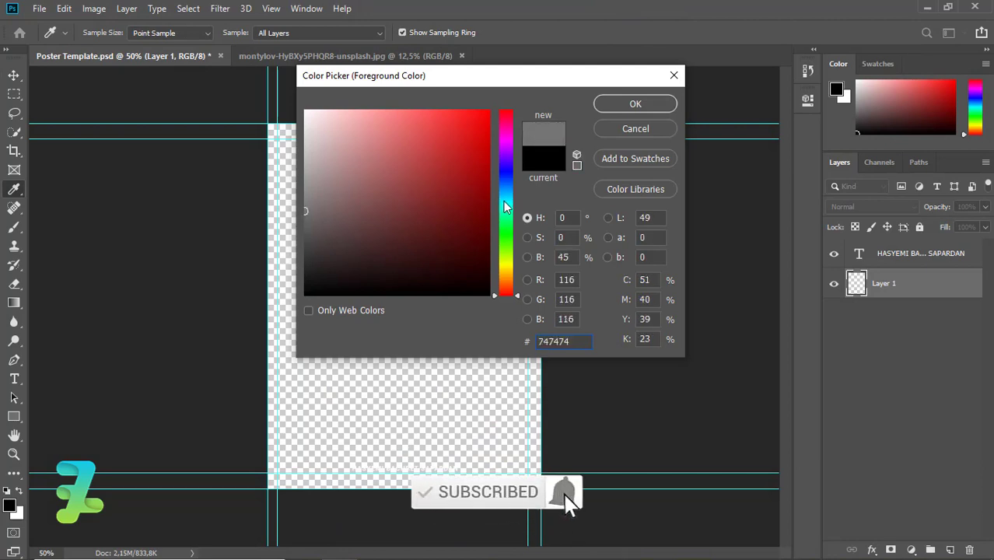
left_click_drag(503, 201, 505, 189)
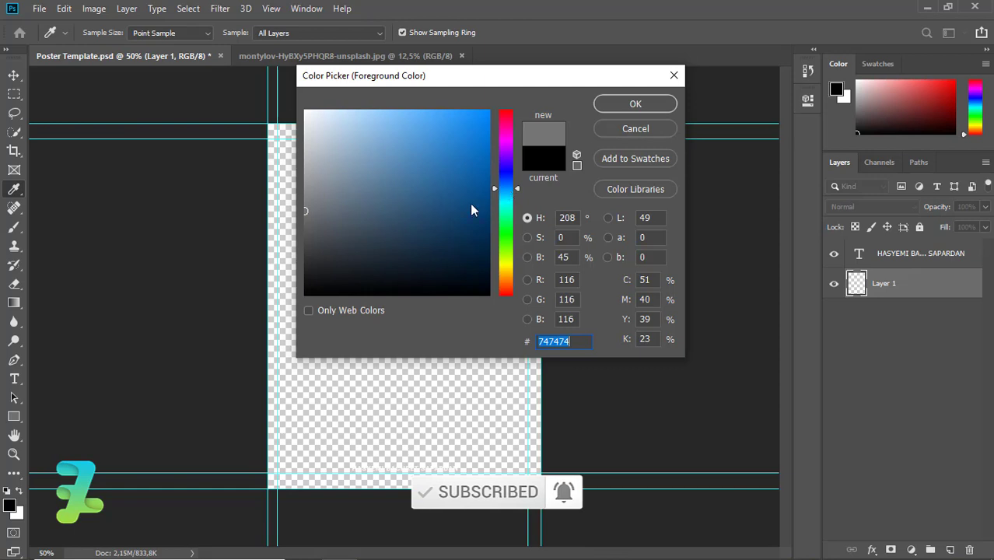
mouse_move(324, 227)
left_mouse_down()
mouse_move(356, 208)
mouse_move(344, 201)
left_mouse_up()
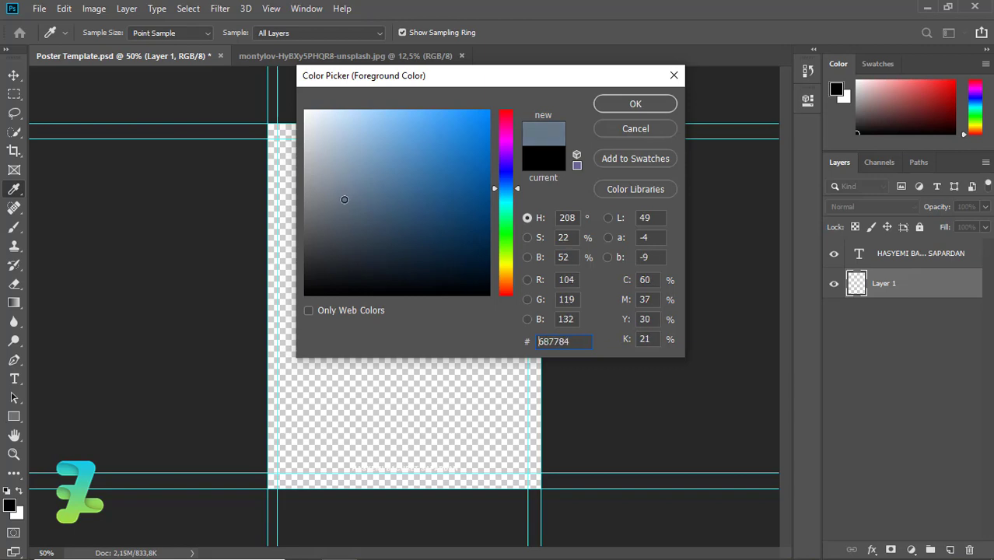
left_click(636, 105)
Fill the poster layer with the blue-grey using the Paint Bucket Tool
key("v")
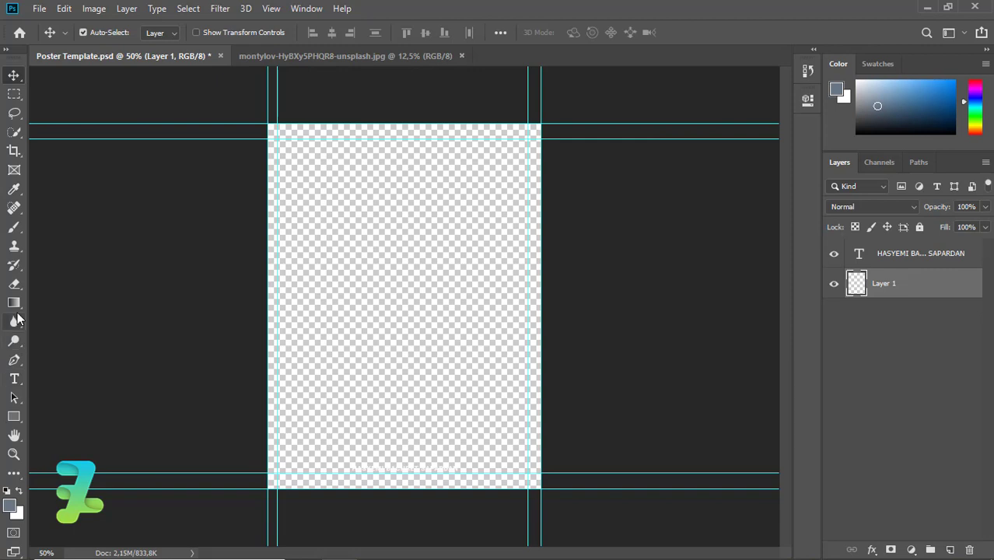
left_click(14, 321)
left_click(19, 303)
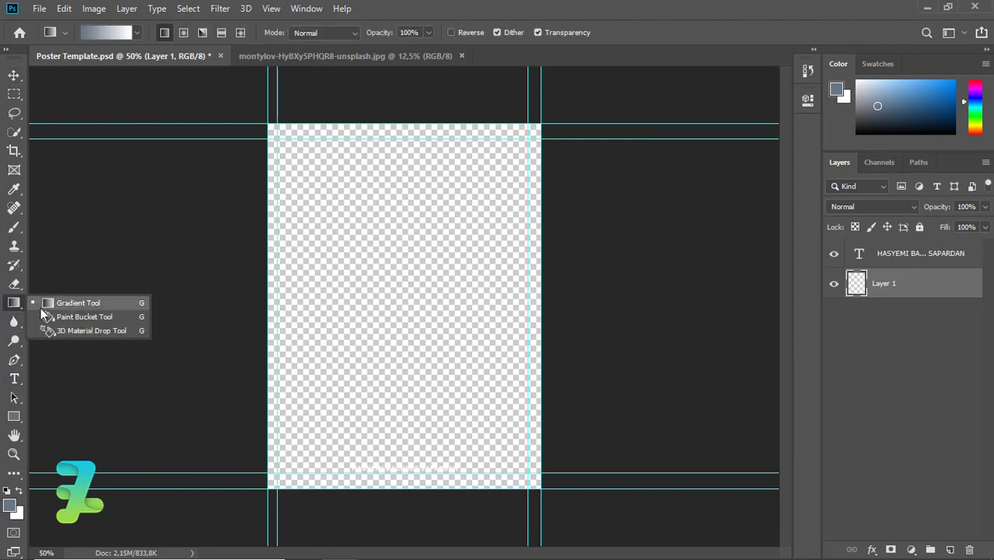
left_click(47, 316)
left_click(420, 295)
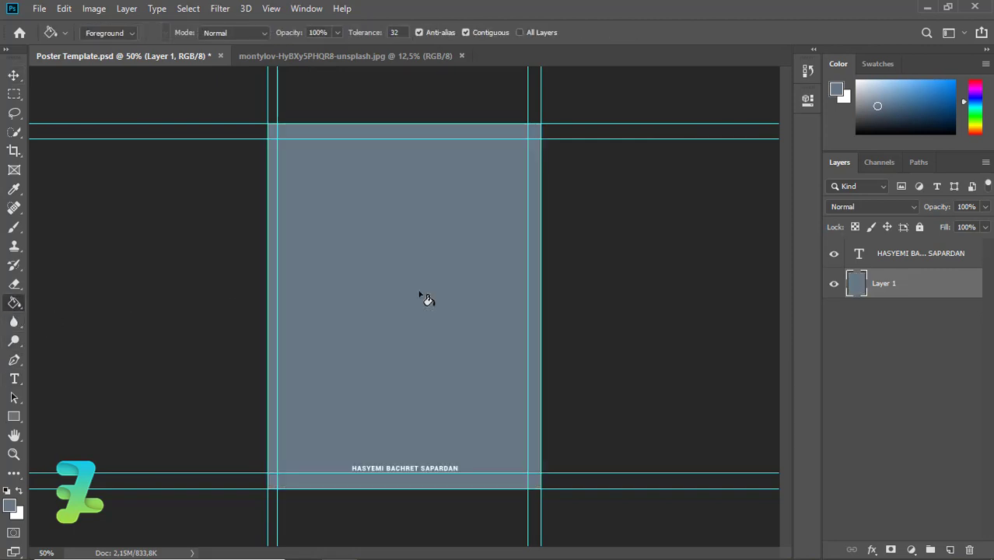
Darken the foreground to slate blue #424f5a and refill the poster with it
left_click(11, 507)
left_click_drag(345, 216, 346, 226)
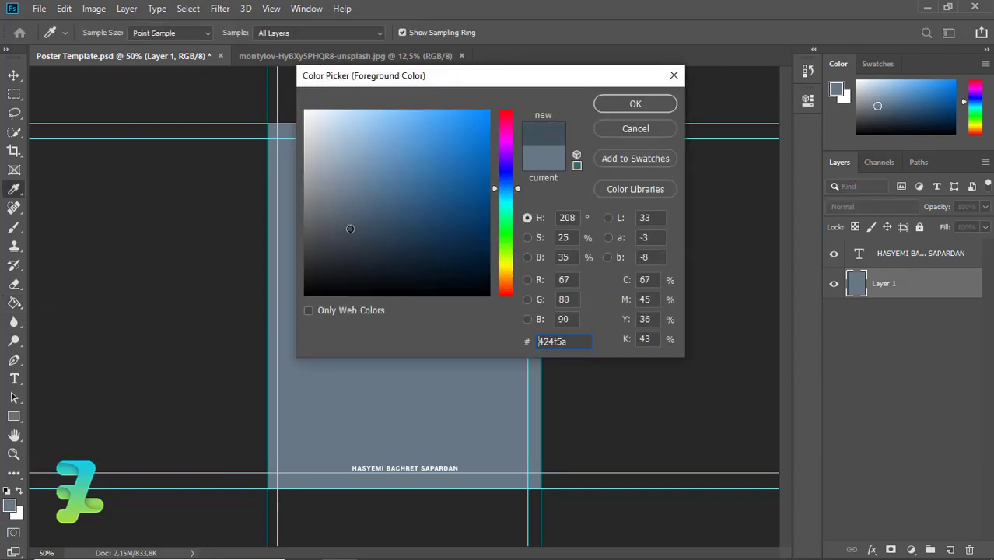
left_click(645, 106)
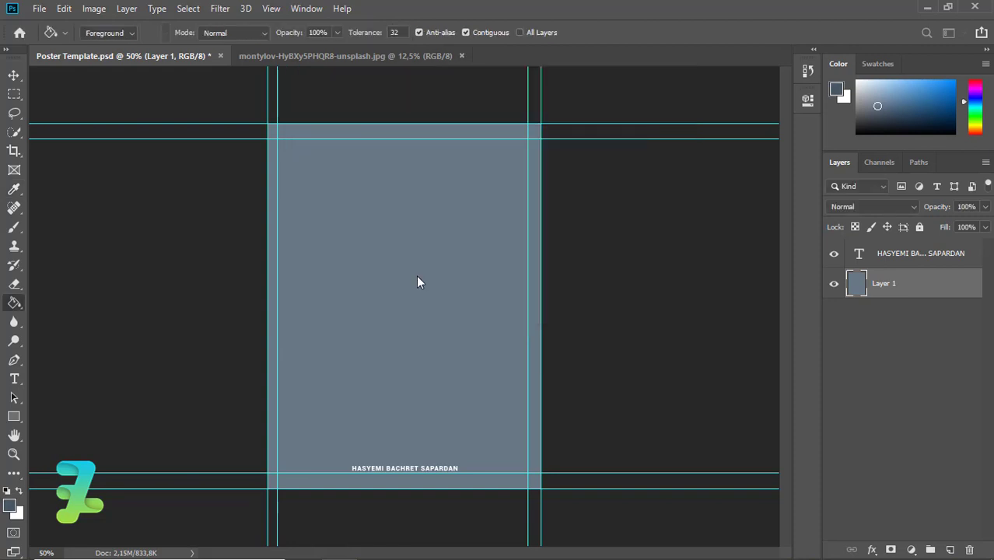
left_click(417, 279)
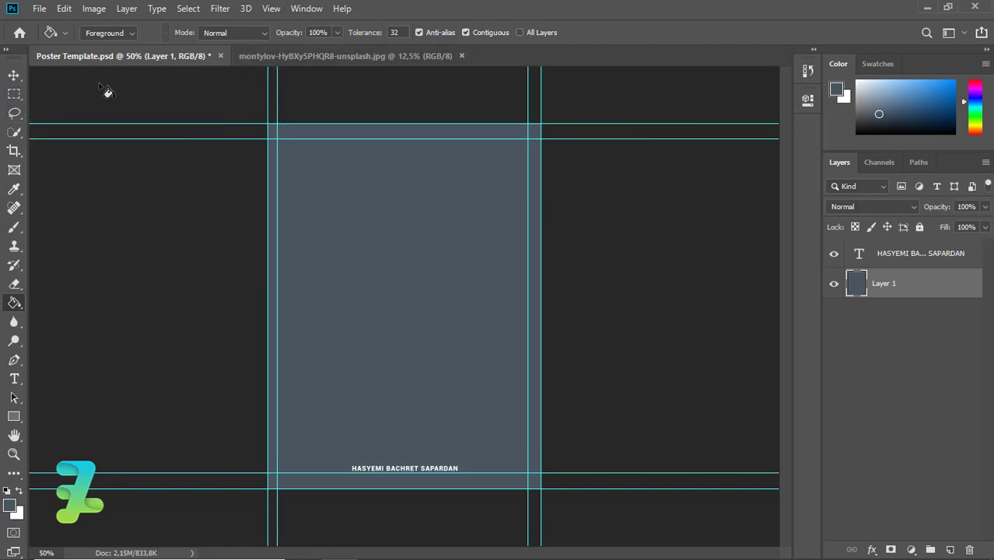
Drag the red satin fabric photo onto the poster as a new layer
left_click(278, 56)
right_click(278, 55)
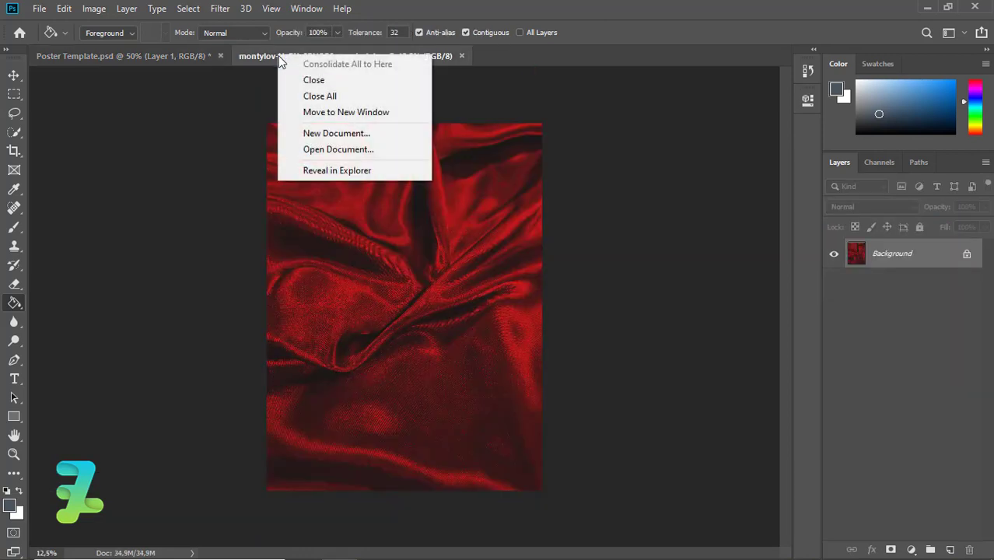
left_click(301, 114)
key("v")
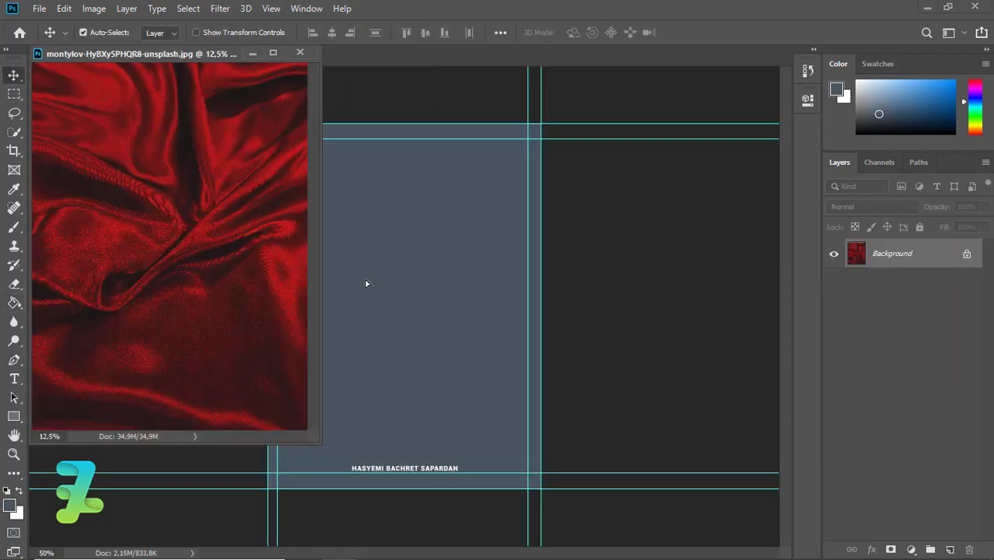
left_click_drag(366, 283, 376, 283)
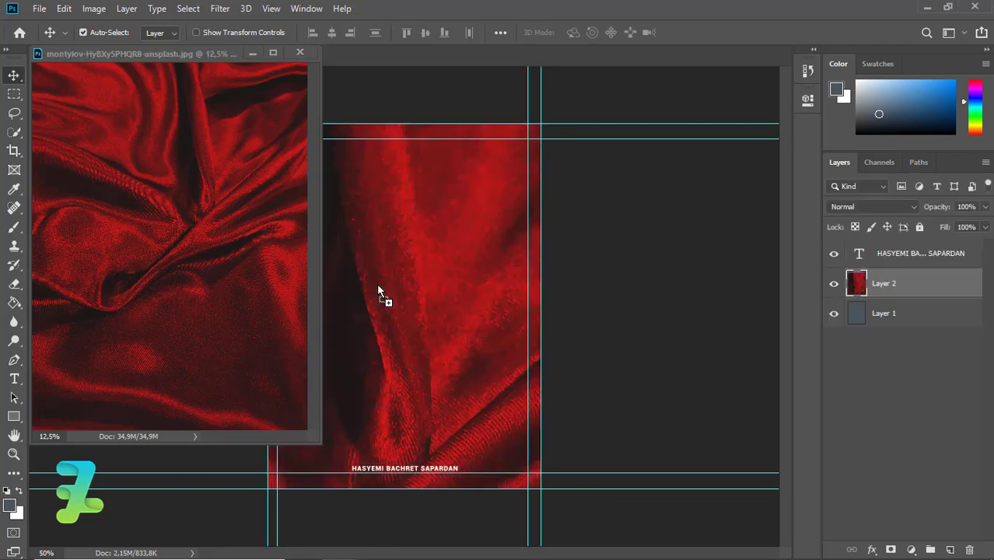
left_click(298, 53)
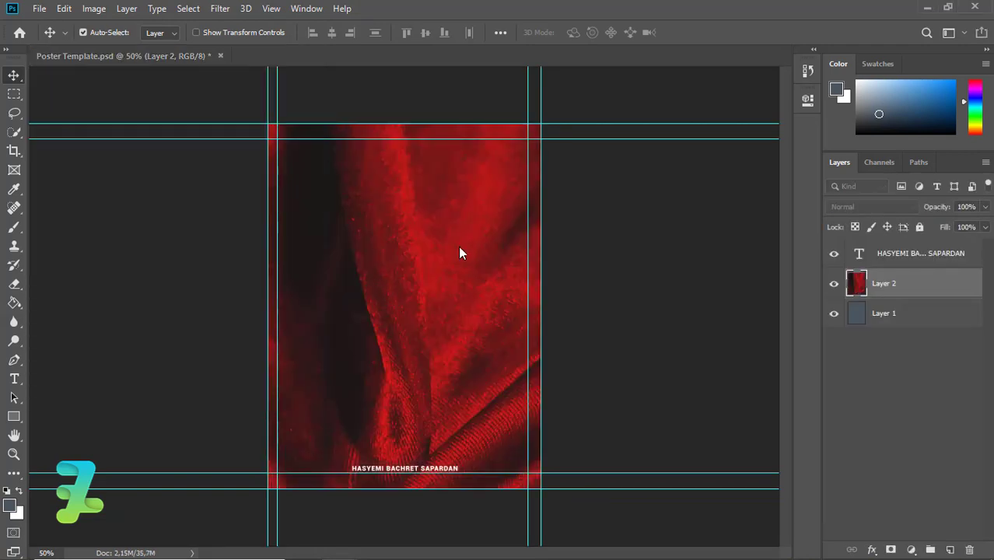
key("ctrl+minus")
key("ctrl+minus")
key("ctrl+minus")
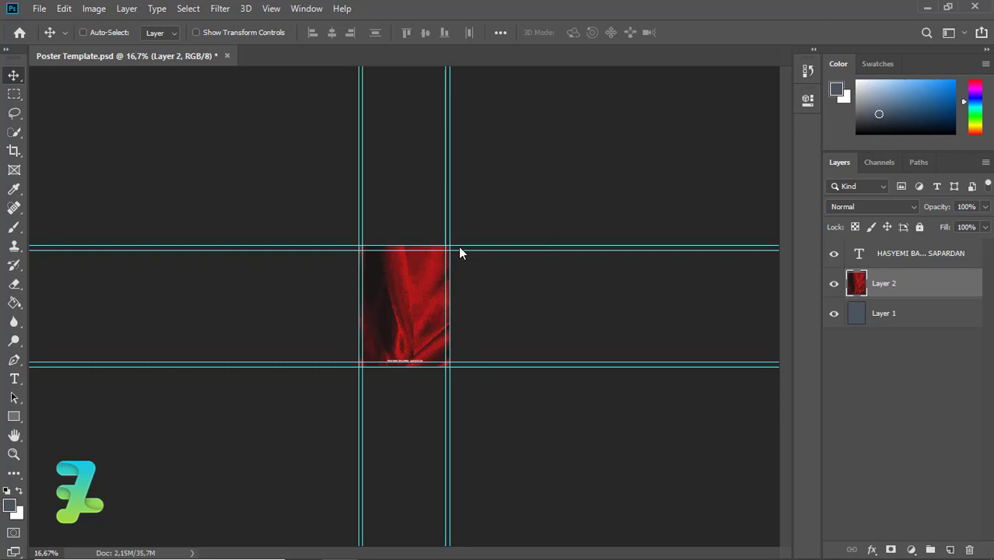
Scale the fabric layer to 25.71%, aligned to the poster's left edge
key("ctrl+t")
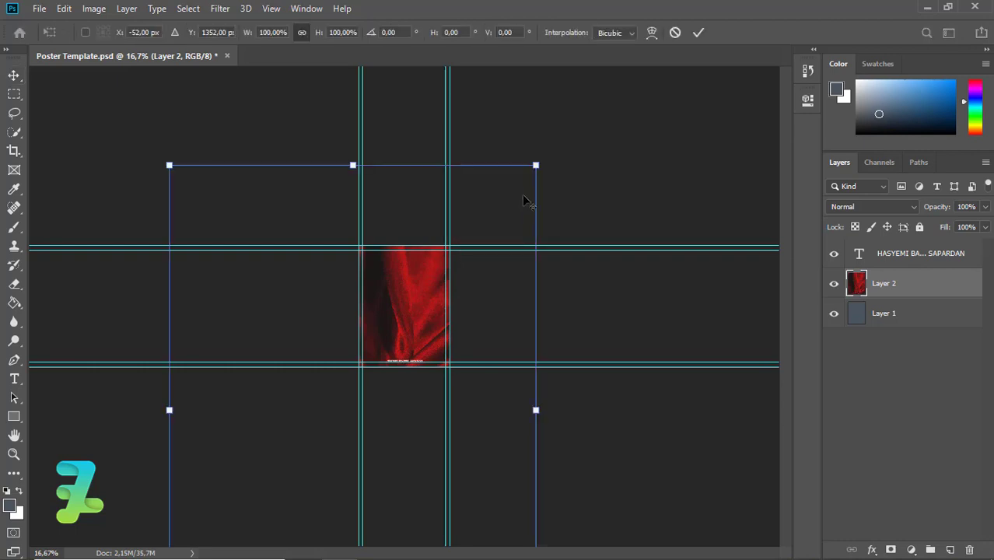
left_click_drag(466, 218, 396, 284)
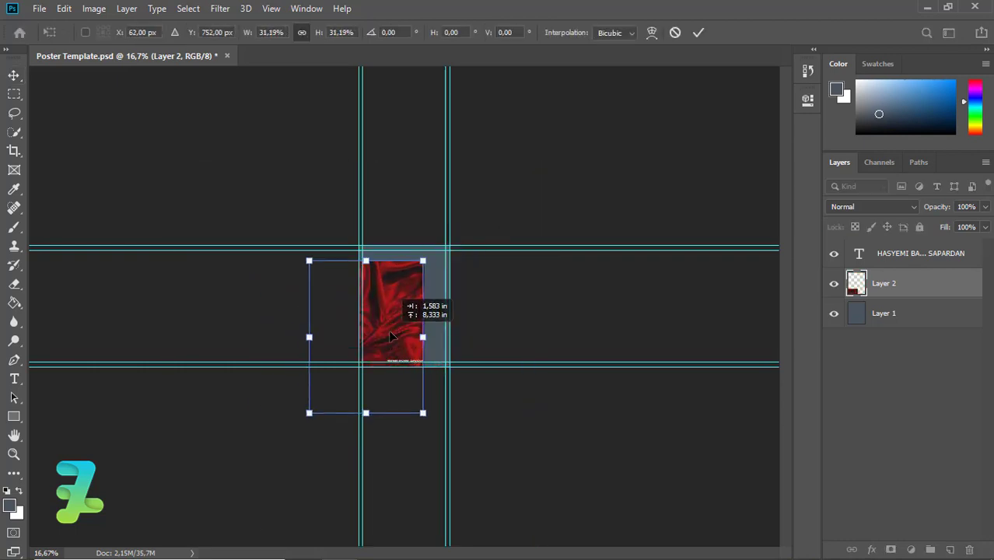
mouse_move(376, 408)
left_mouse_down()
mouse_move(417, 303)
mouse_move(394, 305)
left_mouse_up()
left_click_drag(426, 382, 417, 369)
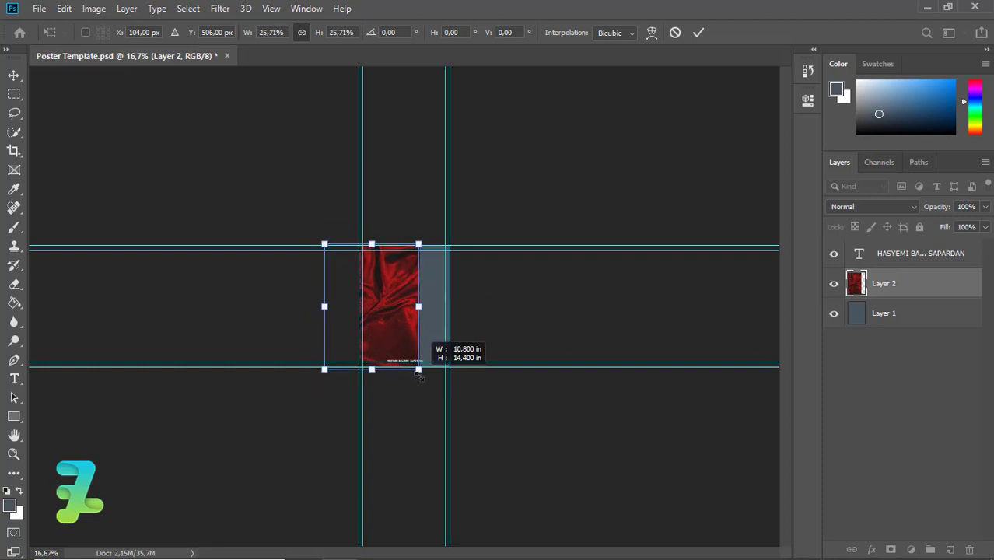
left_click_drag(392, 330, 399, 320)
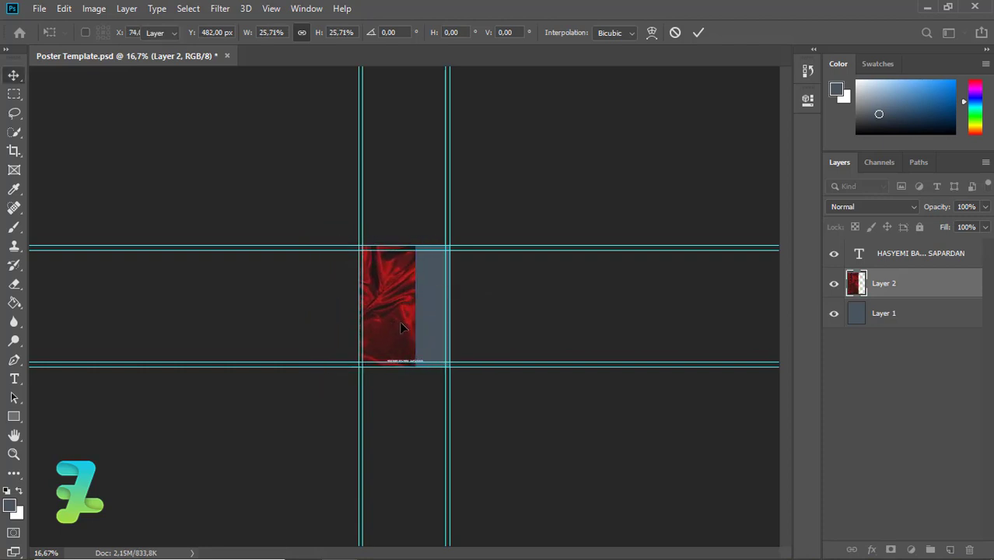
key("Return")
key("ctrl+plus")
key("ctrl+plus")
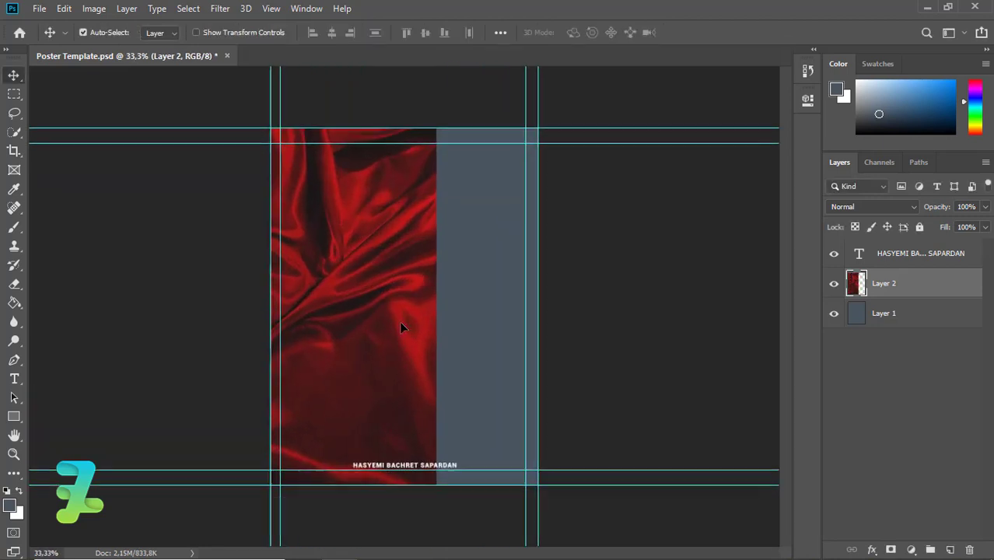
key("ctrl+plus")
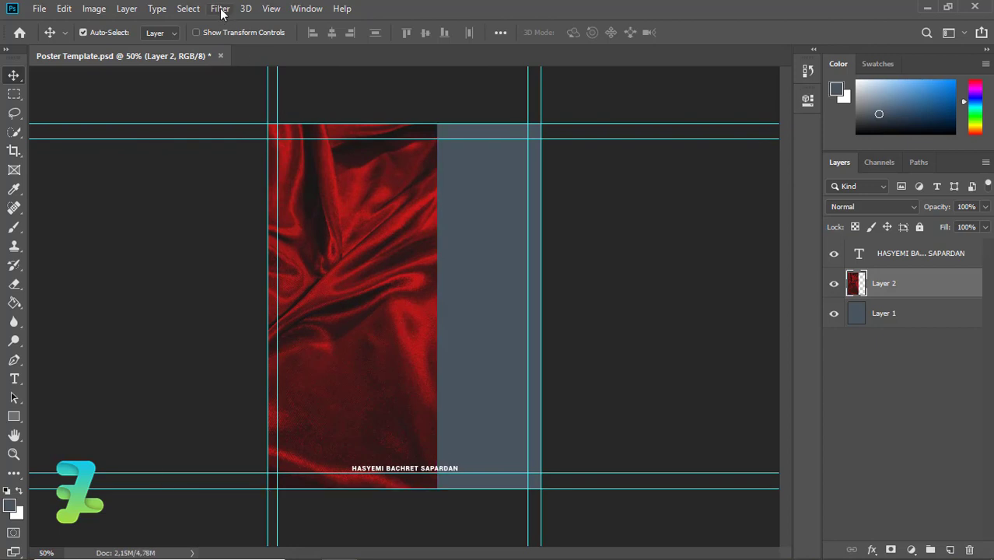
In Liquify, Forward Warp the fabric's right edge into a curve sweeping left toward the bottom
left_click(221, 11)
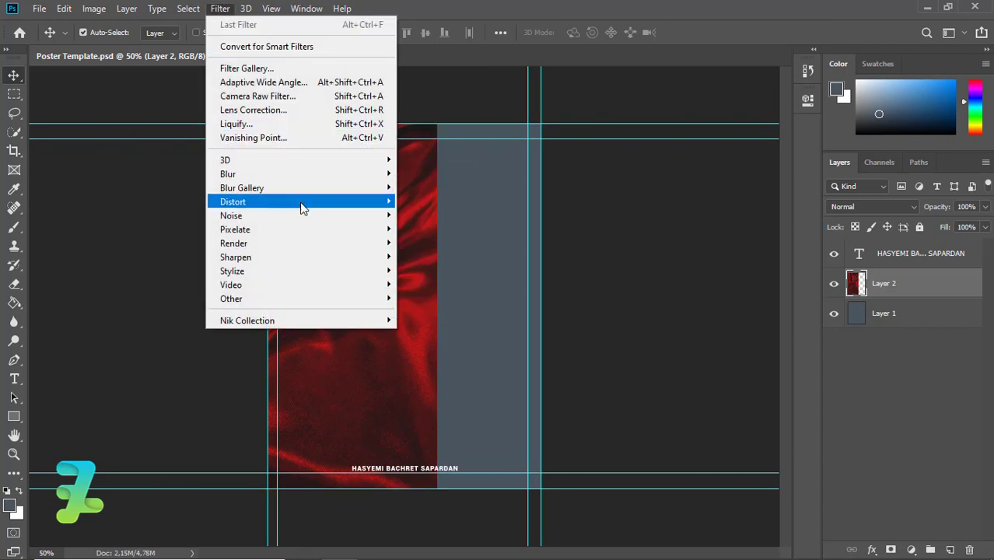
mouse_move(230, 215)
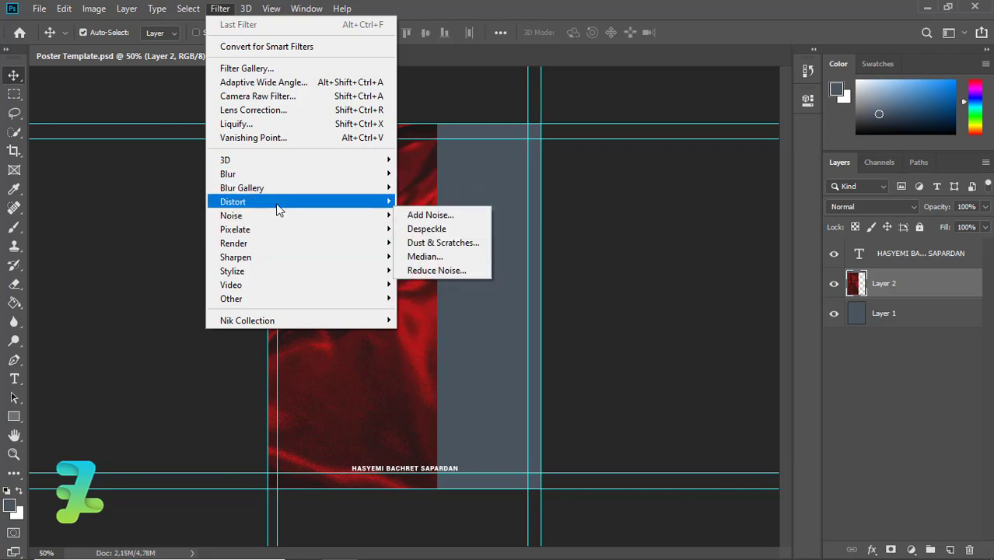
mouse_move(242, 188)
left_click(251, 123)
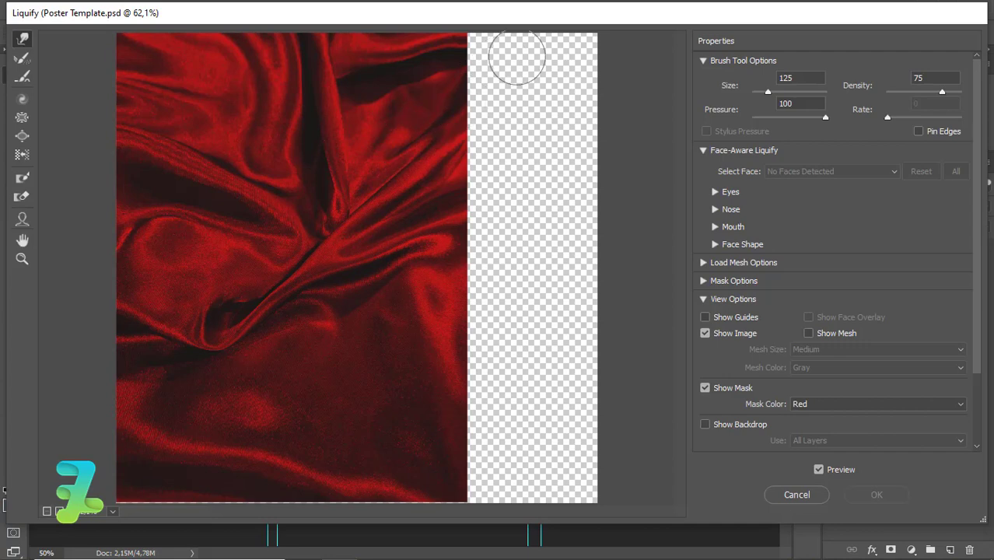
mouse_move(490, 35)
left_mouse_down()
mouse_move(466, 56)
mouse_move(492, 100)
mouse_move(476, 161)
mouse_move(473, 151)
mouse_move(455, 160)
mouse_move(468, 180)
mouse_move(451, 244)
mouse_move(472, 273)
mouse_move(453, 273)
mouse_move(463, 316)
left_mouse_up()
key("bracketright")
key("bracketright")
key("bracketright")
key("bracketright")
key("bracketright")
key("bracketright")
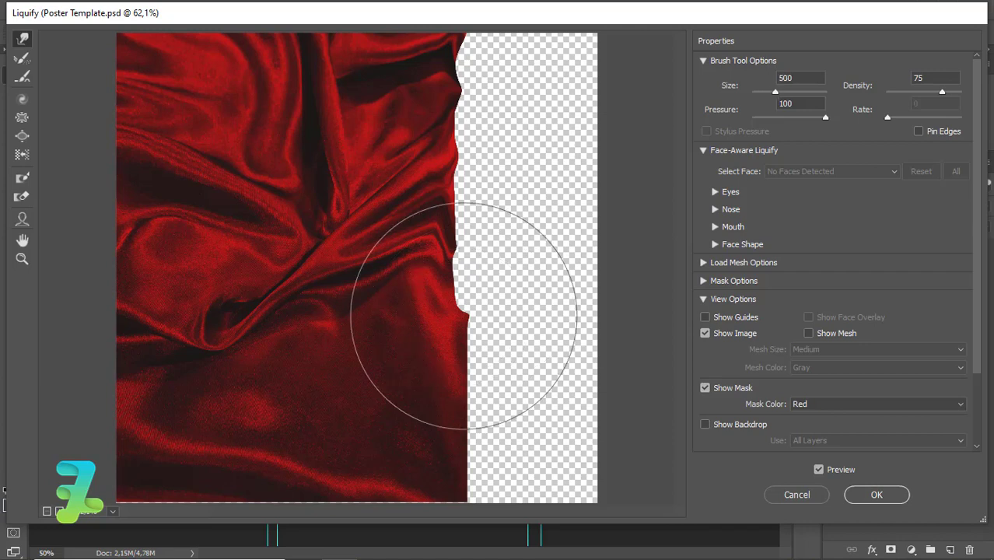
key("bracketright")
mouse_move(466, 315)
left_mouse_down()
mouse_move(455, 299)
mouse_move(439, 318)
mouse_move(456, 379)
mouse_move(437, 391)
mouse_move(445, 440)
mouse_move(364, 446)
mouse_move(335, 482)
mouse_move(174, 478)
left_mouse_up()
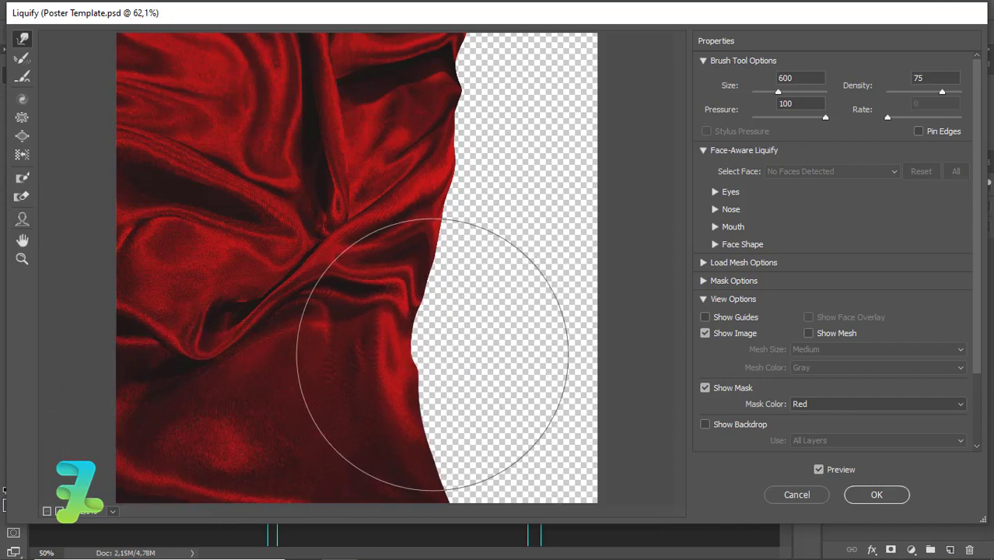
key("bracketleft")
key("bracketleft")
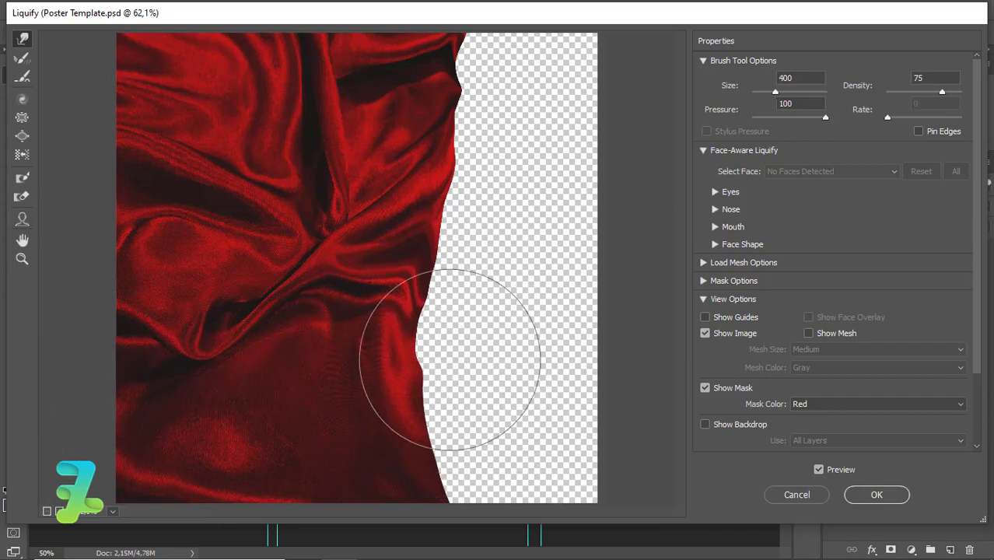
key("bracketleft")
key("bracketleft")
key("bracketleft")
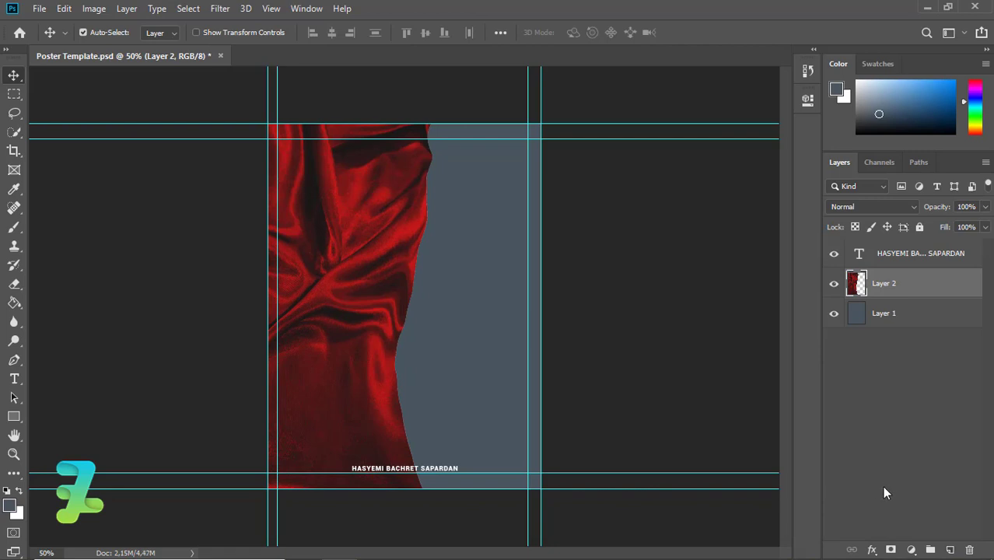
Add a colorized Hue/Saturation adjustment clipped to the fabric: Hue 207, Saturation 15, Lightness -6
left_click(911, 550)
left_click(906, 346)
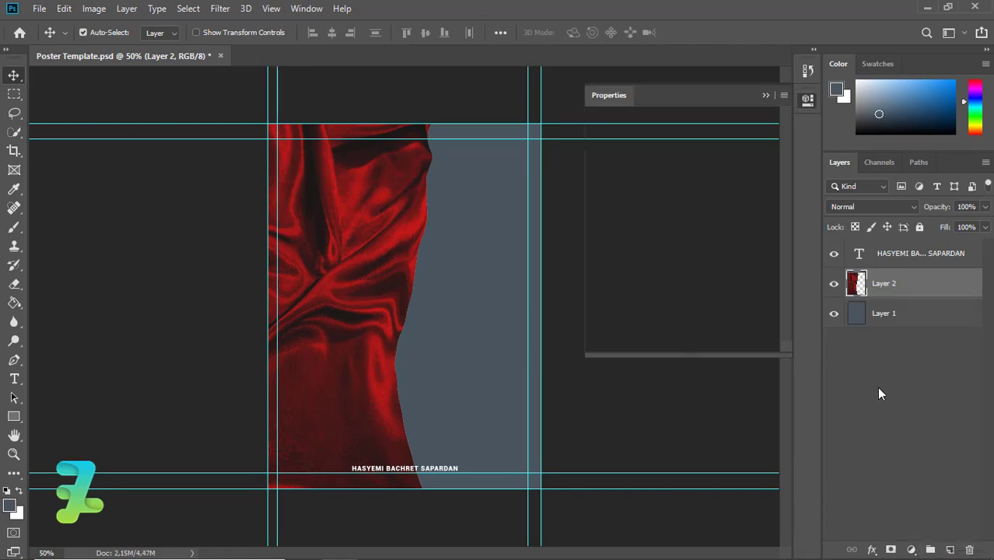
left_click(668, 275)
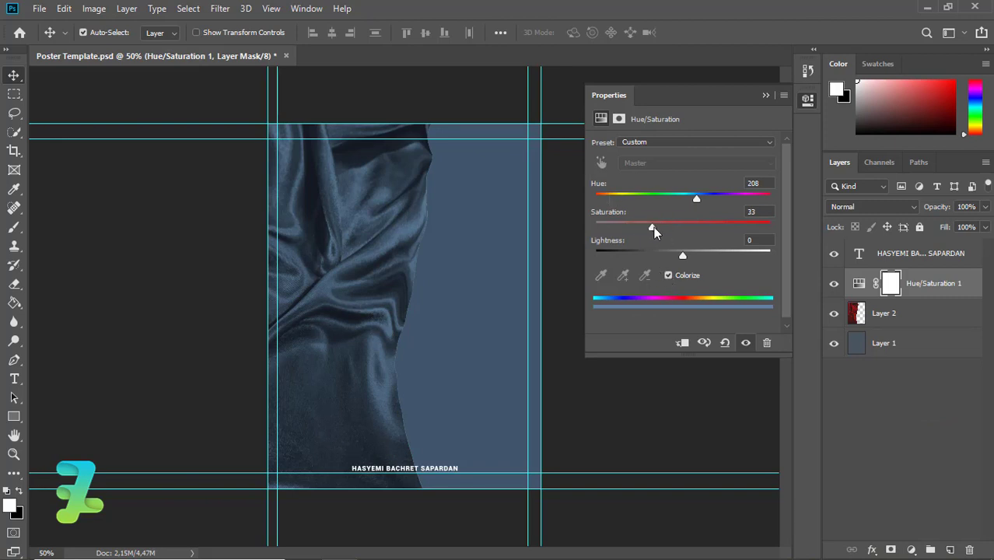
left_click_drag(653, 227, 643, 227)
left_click(682, 343)
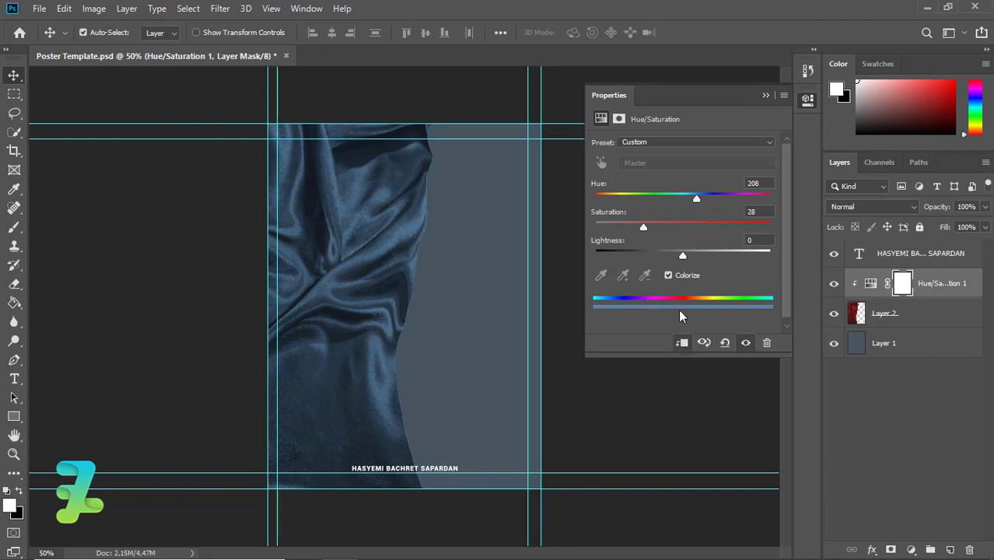
left_click_drag(682, 256, 677, 256)
left_click(641, 228)
left_click_drag(629, 227, 620, 228)
left_click_drag(692, 198, 695, 197)
left_click(762, 97)
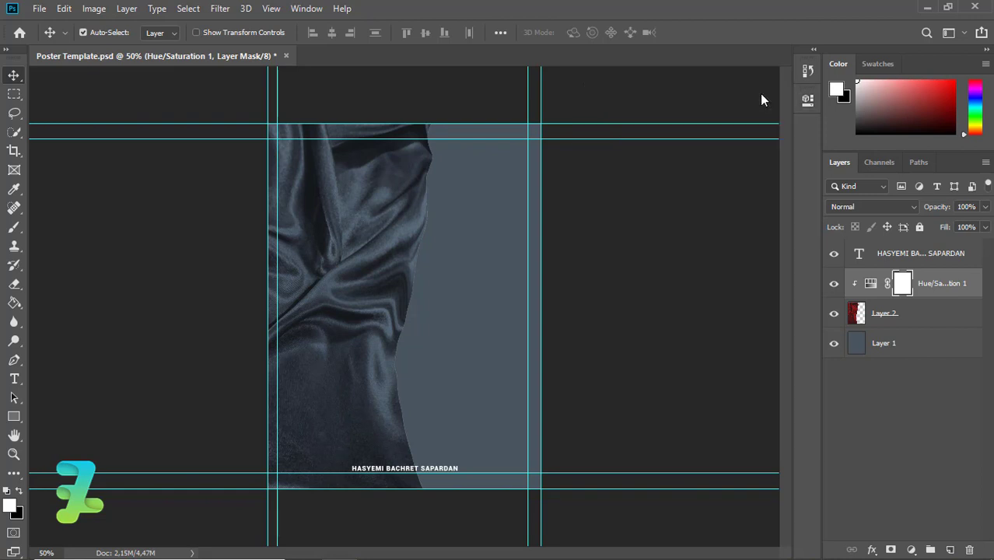
left_click(907, 352)
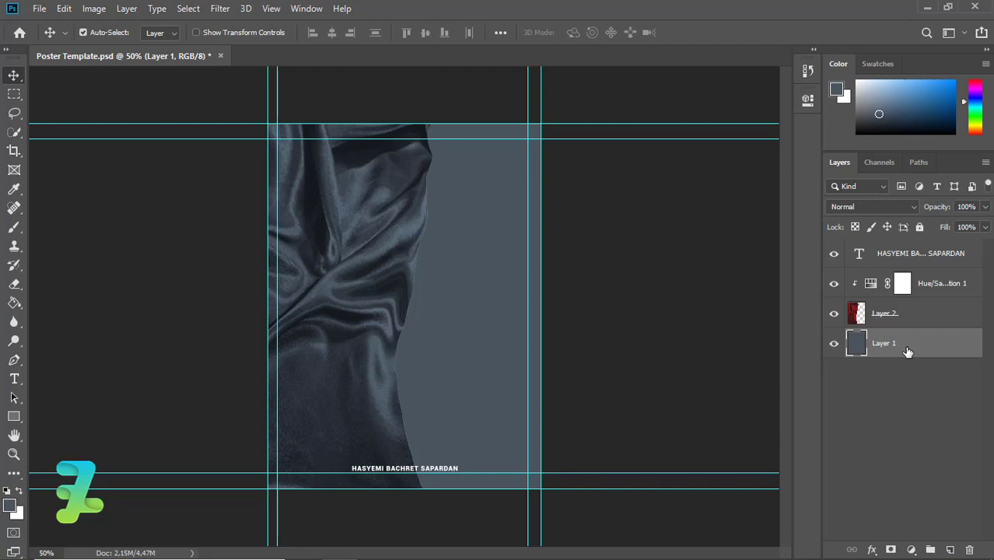
Draw a 414 px circle with the Ellipse Tool on a new layer
key("ctrl+z")
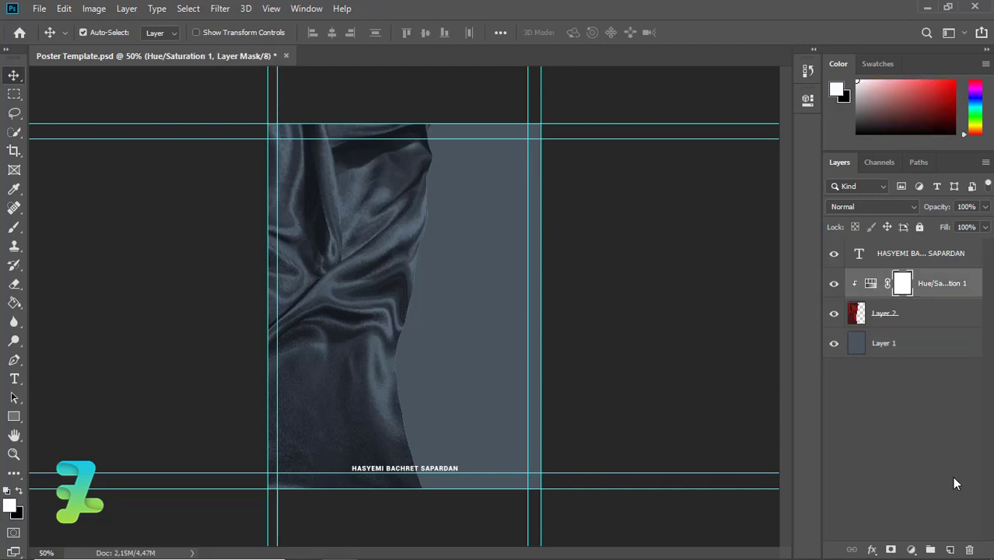
left_click(950, 550)
left_click(15, 417)
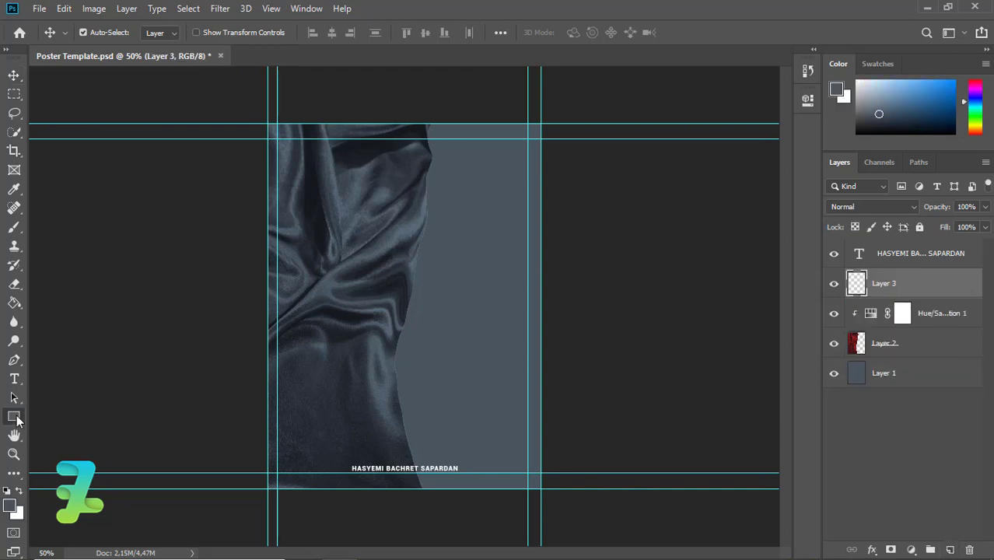
left_click(17, 420)
left_click(47, 416)
left_click(17, 420)
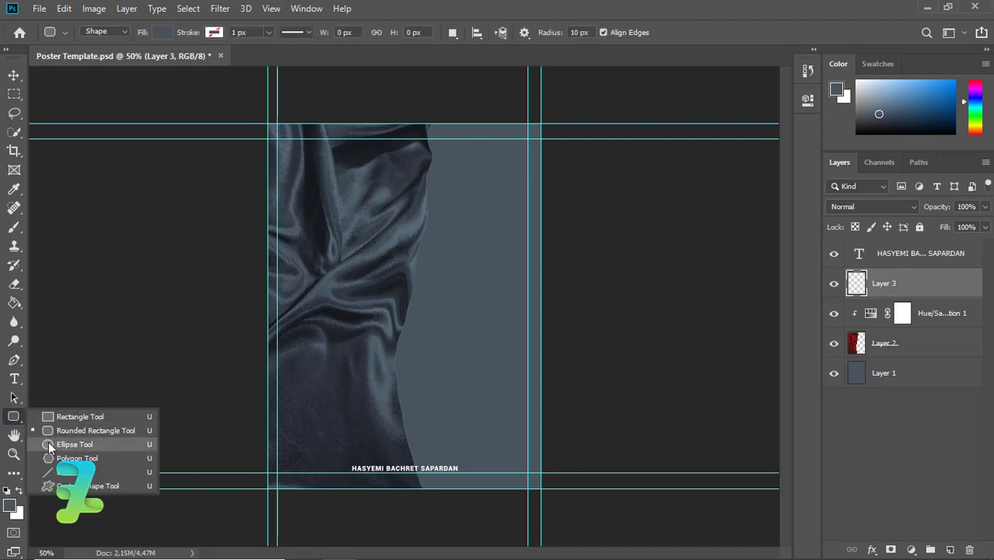
left_click(51, 443)
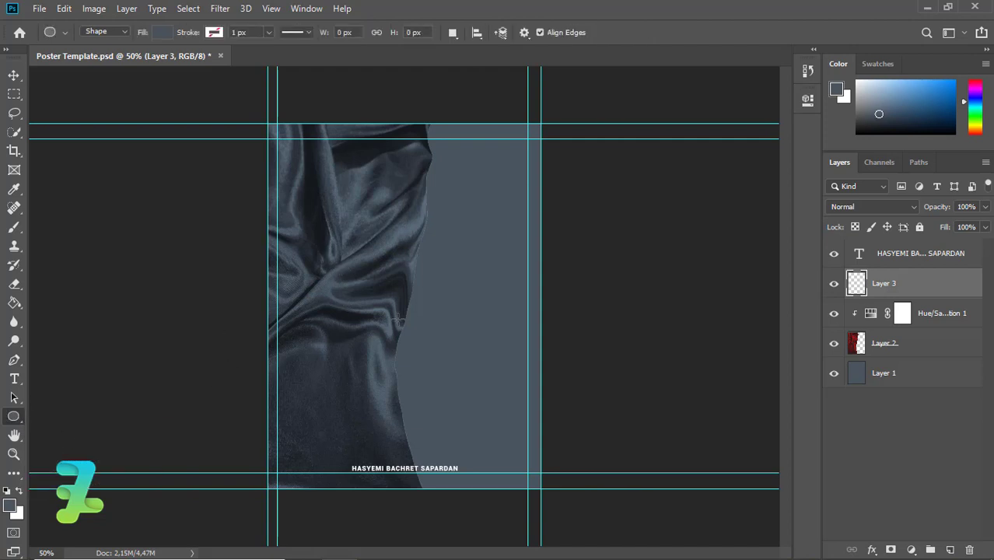
mouse_move(400, 320)
left_mouse_down()
mouse_move(502, 419)
mouse_move(485, 404)
left_mouse_up()
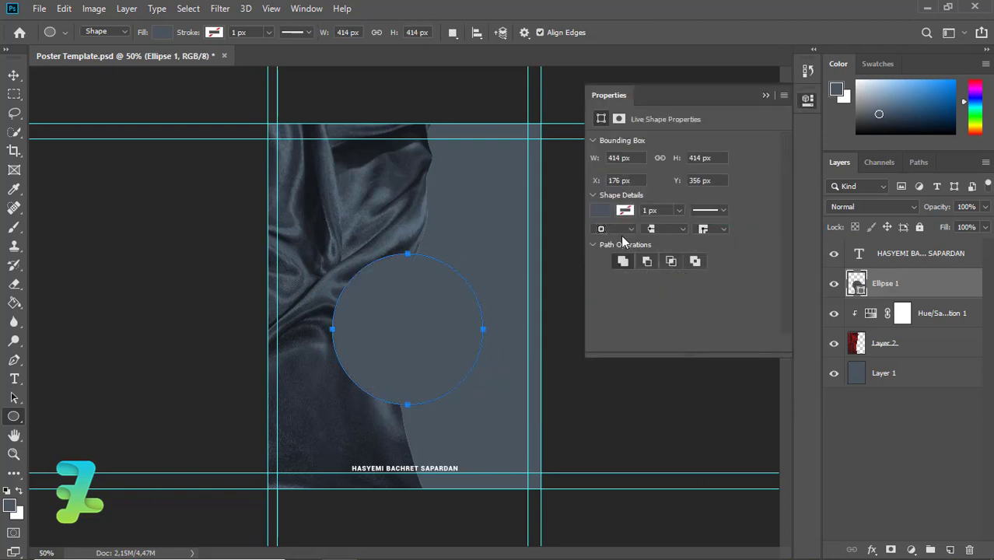
left_click(762, 96)
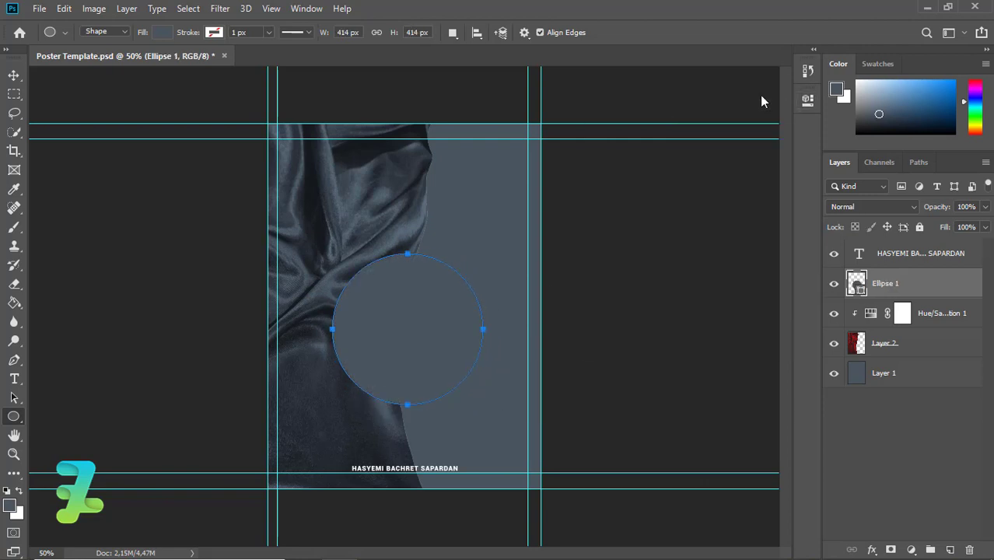
Centre the circle on the canvas and zoom to 100%
left_click(14, 75)
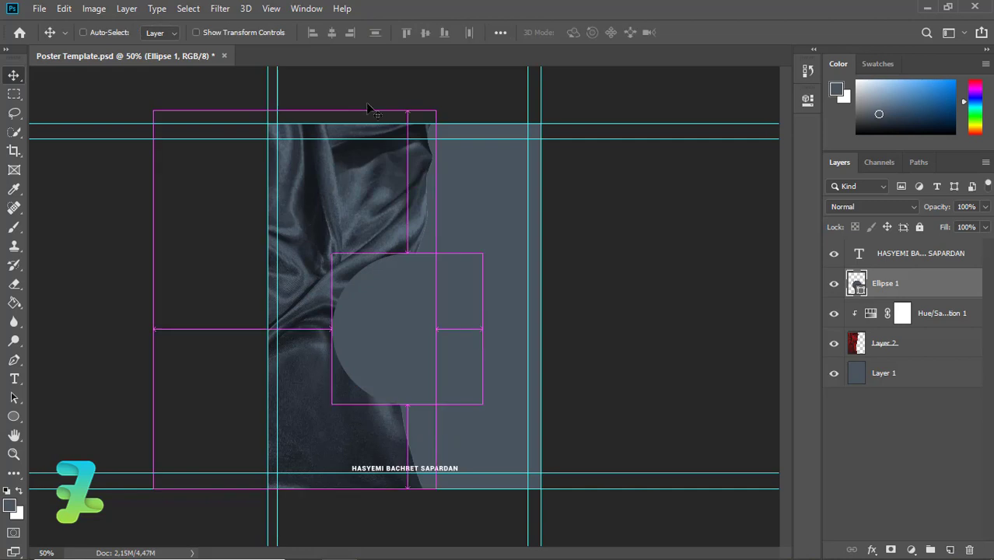
key("ctrl+a")
left_click(426, 33)
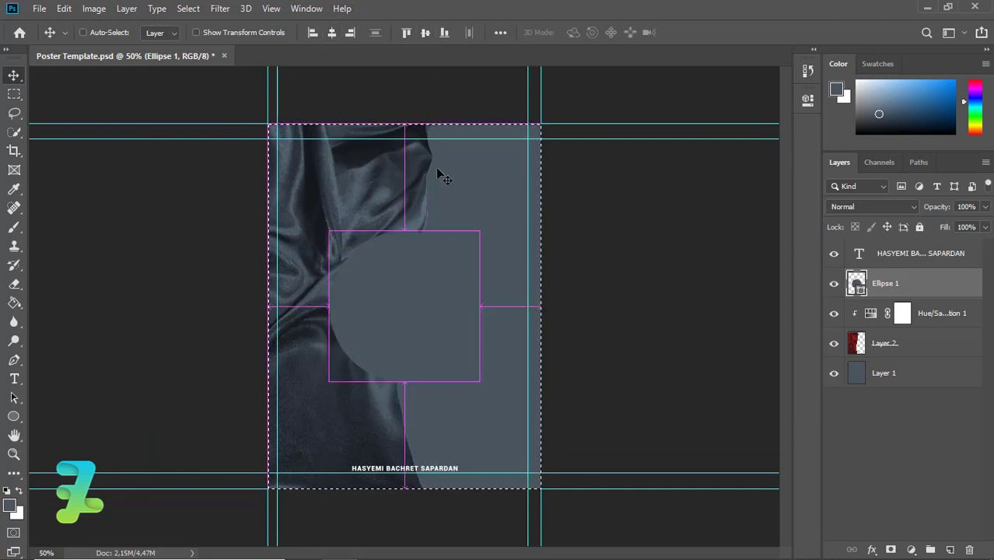
key("ctrl+d")
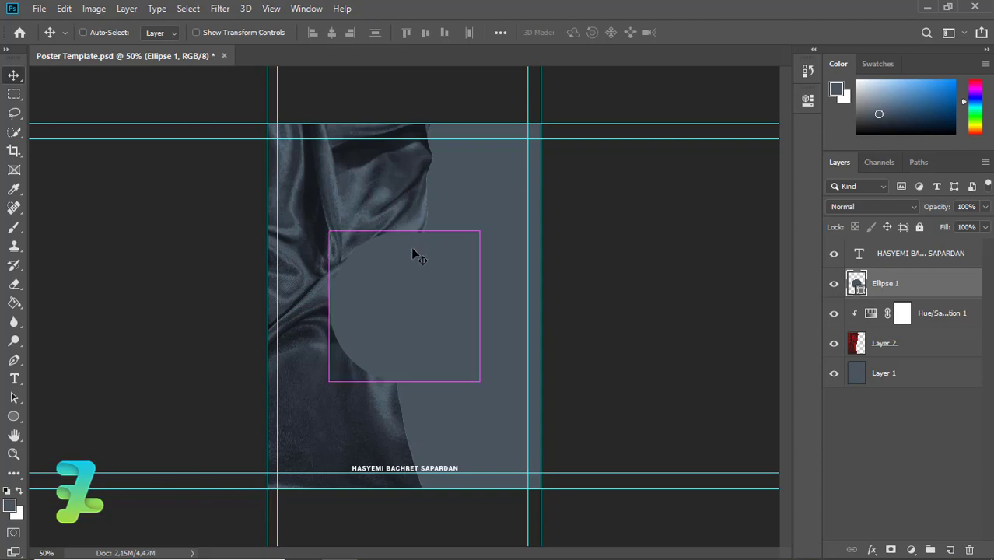
key("ctrl+plus")
key("ctrl+plus")
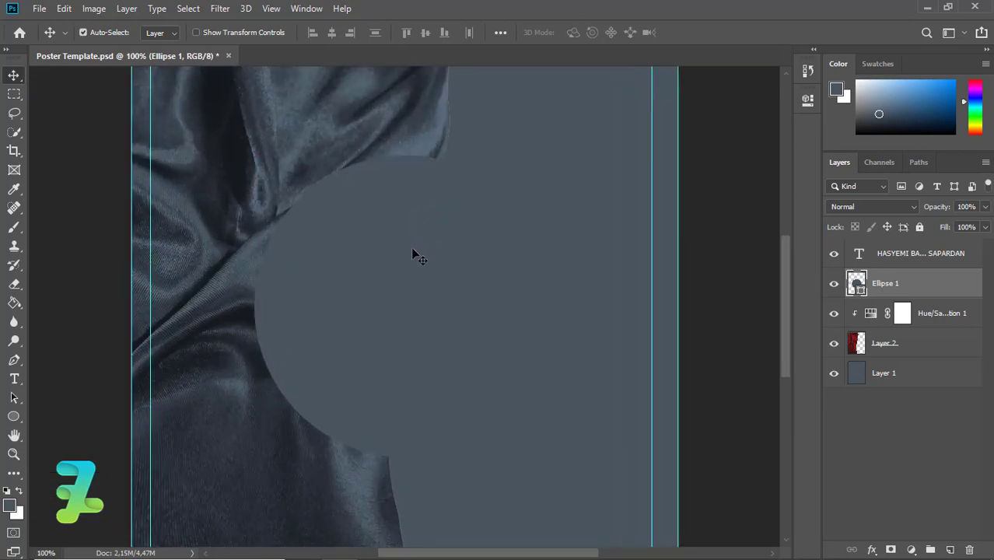
Create a new empty layer clipped to the circle
left_click(950, 550)
right_click(921, 295)
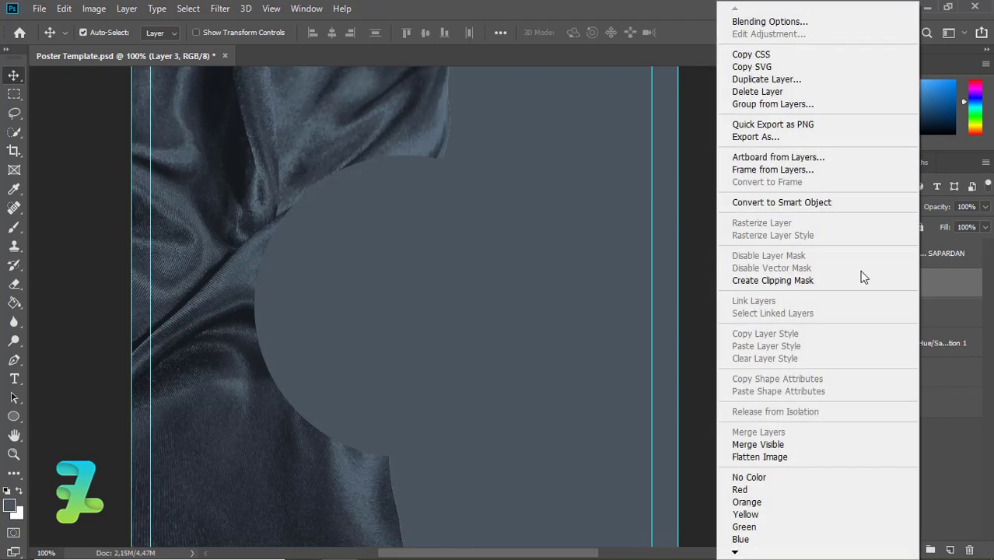
left_click(855, 276)
Draw a 288×7 px rectangle bar across the circle with a gradient fill
left_click(13, 420)
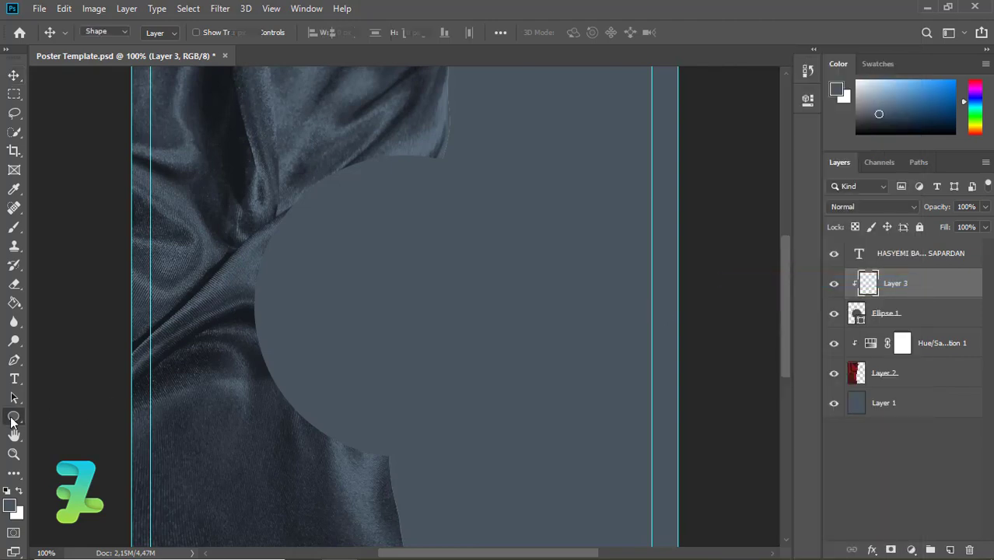
left_click(78, 415)
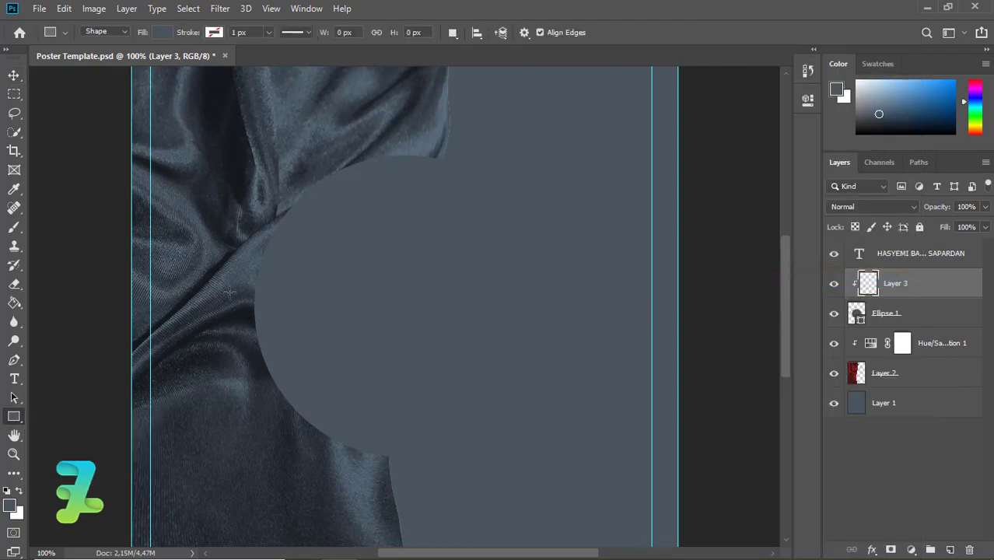
left_click_drag(286, 294, 508, 299)
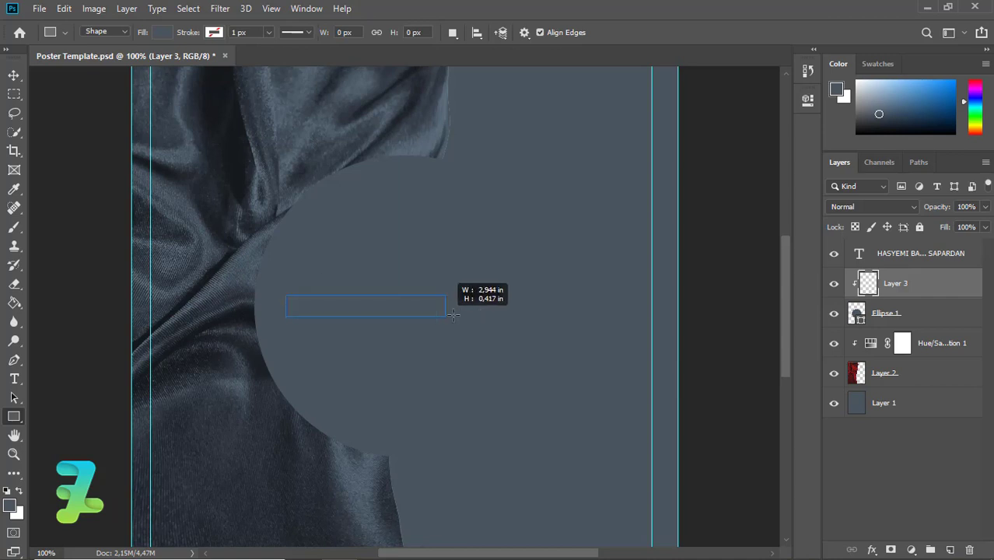
left_click_drag(514, 302, 496, 299)
left_click(600, 188)
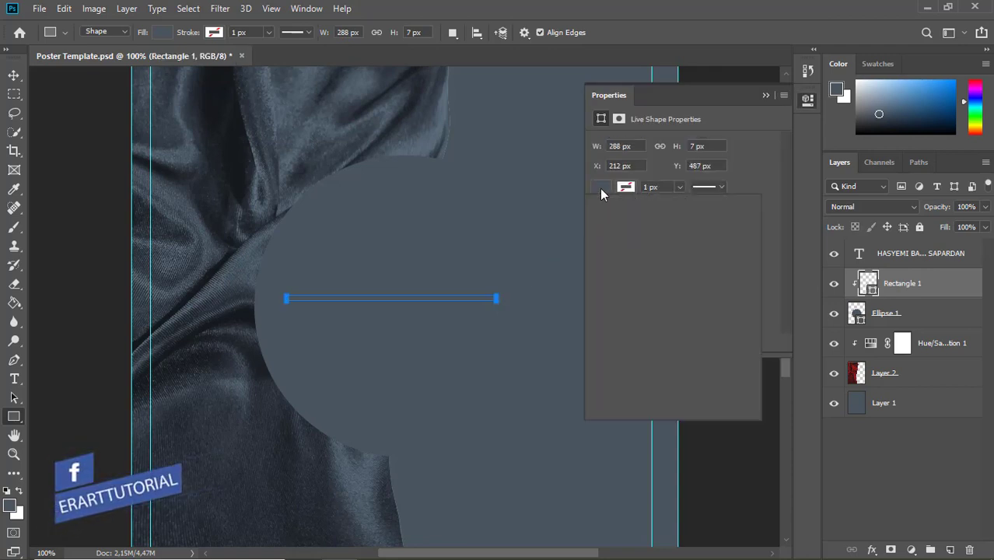
left_click(666, 215)
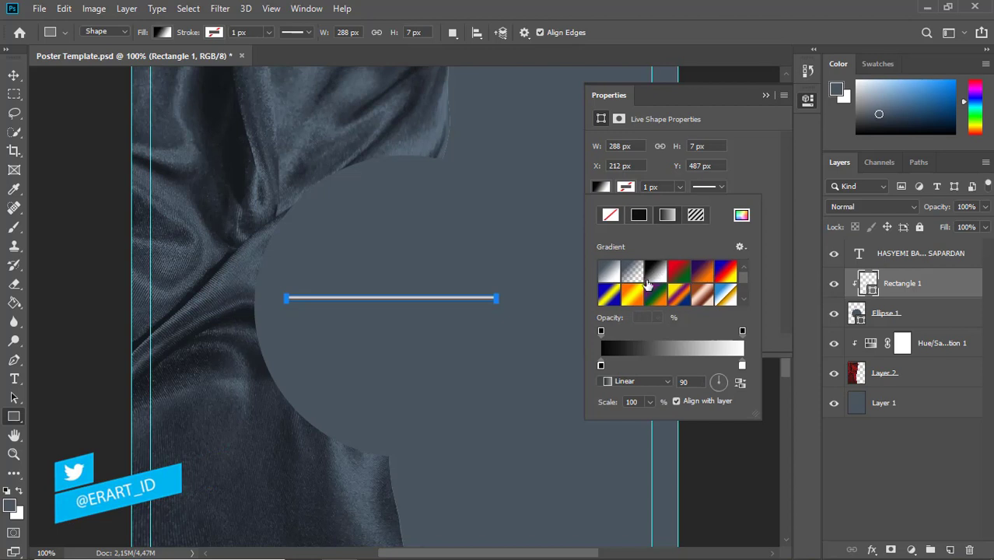
Make the bar's gradient radial with angle -15 and scale 923%
left_click(667, 382)
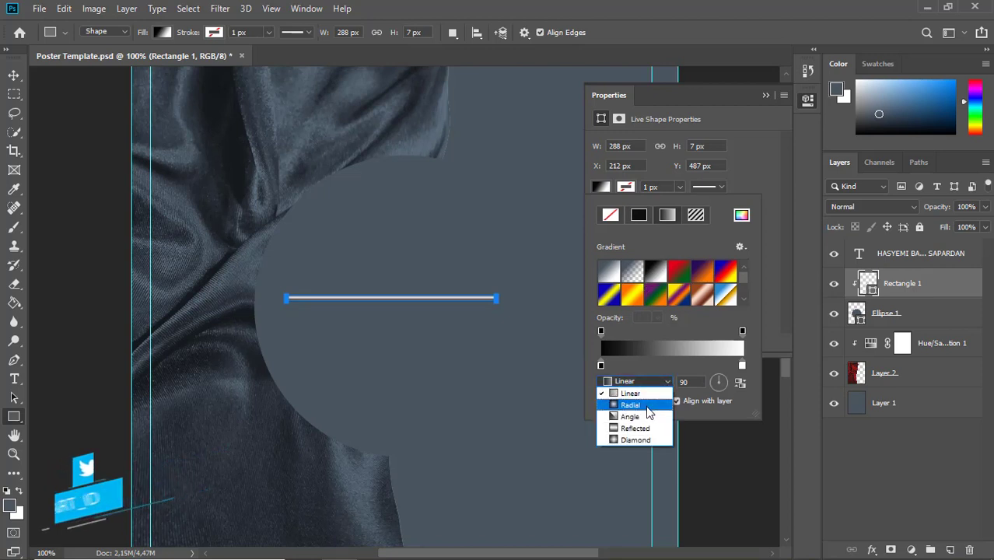
left_click(647, 405)
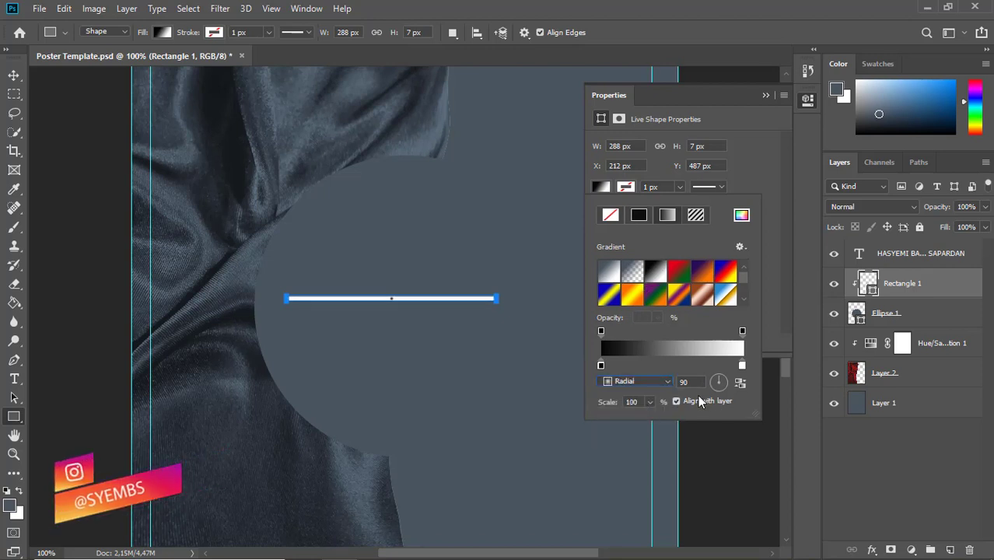
left_click(650, 402)
mouse_move(651, 418)
left_mouse_down()
mouse_move(642, 421)
mouse_move(683, 416)
mouse_move(717, 395)
mouse_move(706, 388)
left_mouse_up()
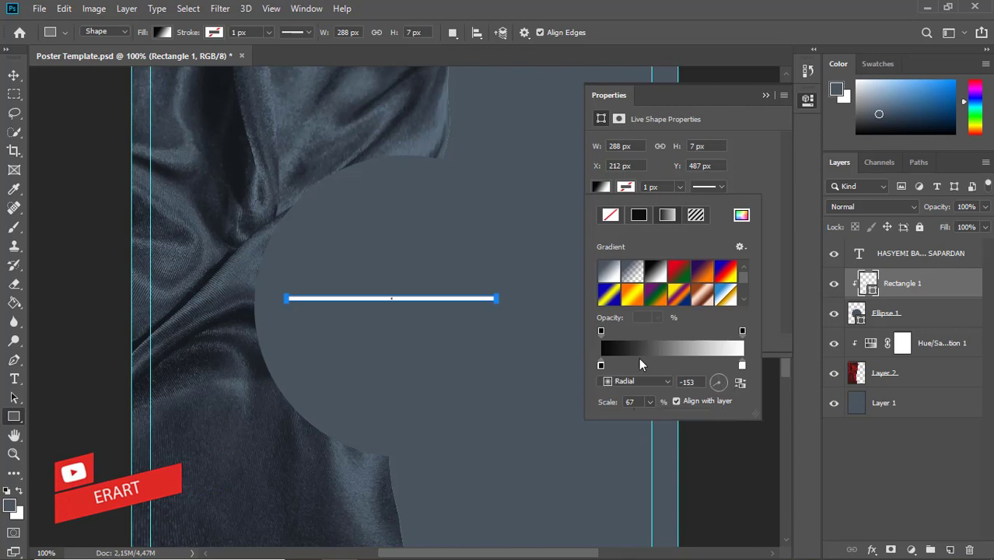
left_click_drag(639, 364, 708, 368)
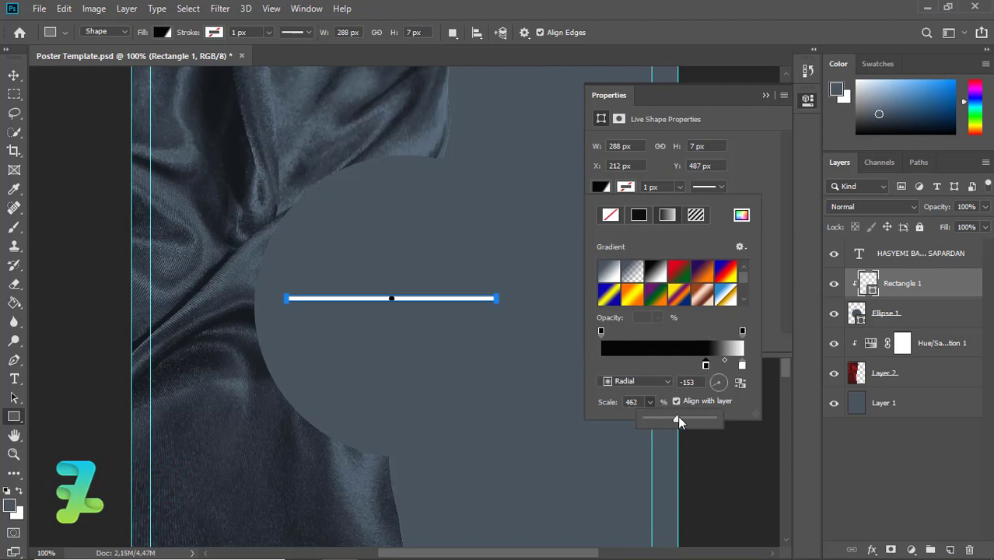
left_click_drag(678, 418, 707, 418)
left_click(736, 391)
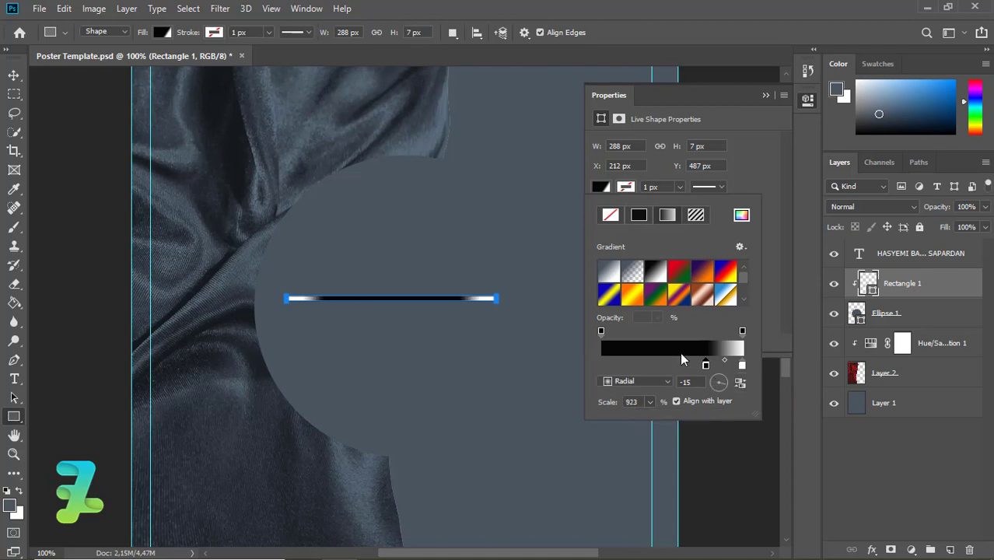
Set the gradient's left stop to white and right stop to black (000000)
left_click_drag(705, 363, 573, 361)
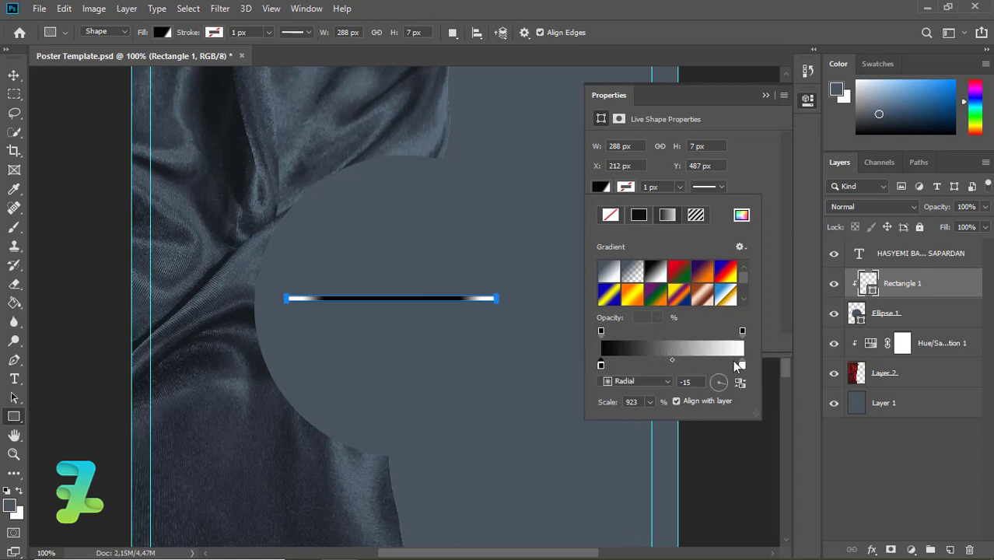
left_click_drag(737, 366, 743, 367)
left_click(600, 364)
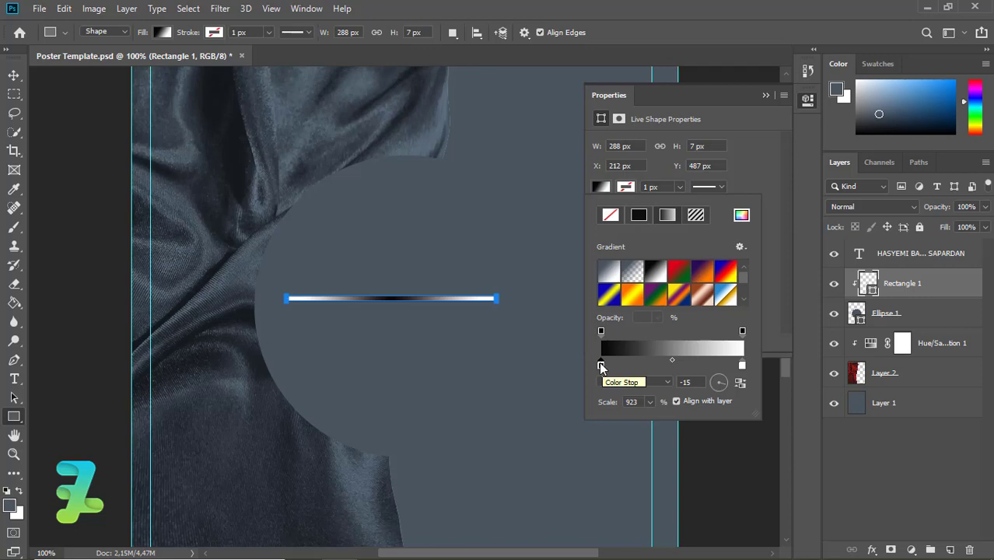
double_click(599, 363)
left_click(742, 364)
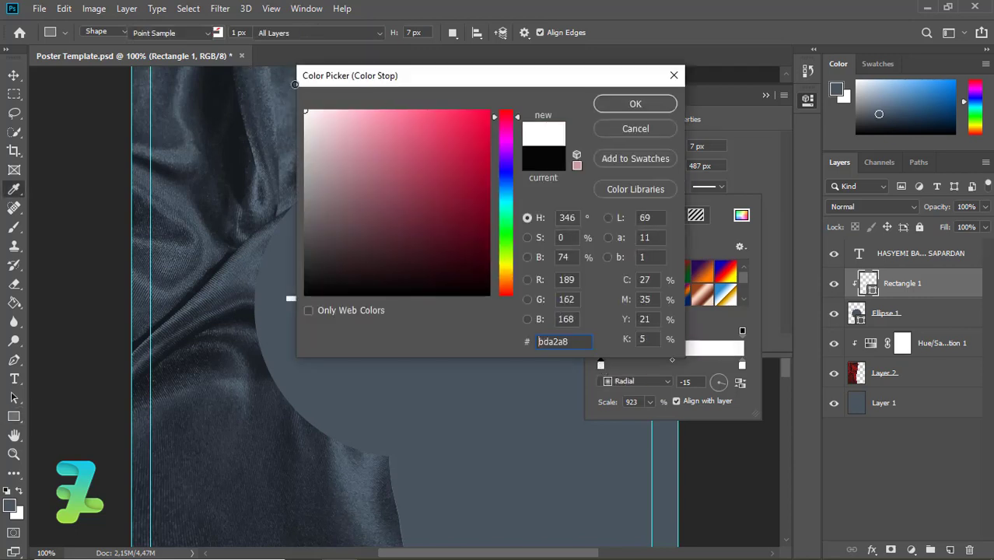
key("Return")
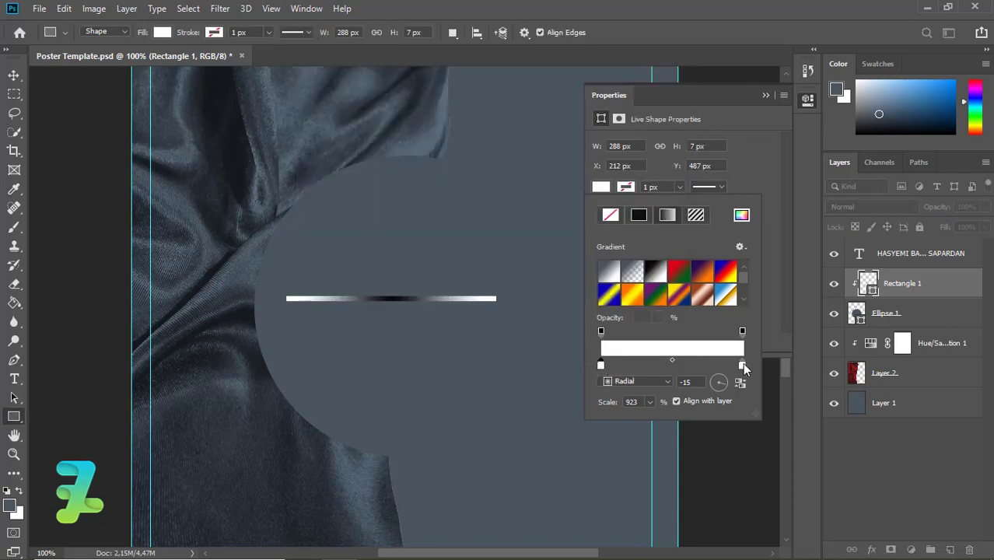
double_click(741, 364)
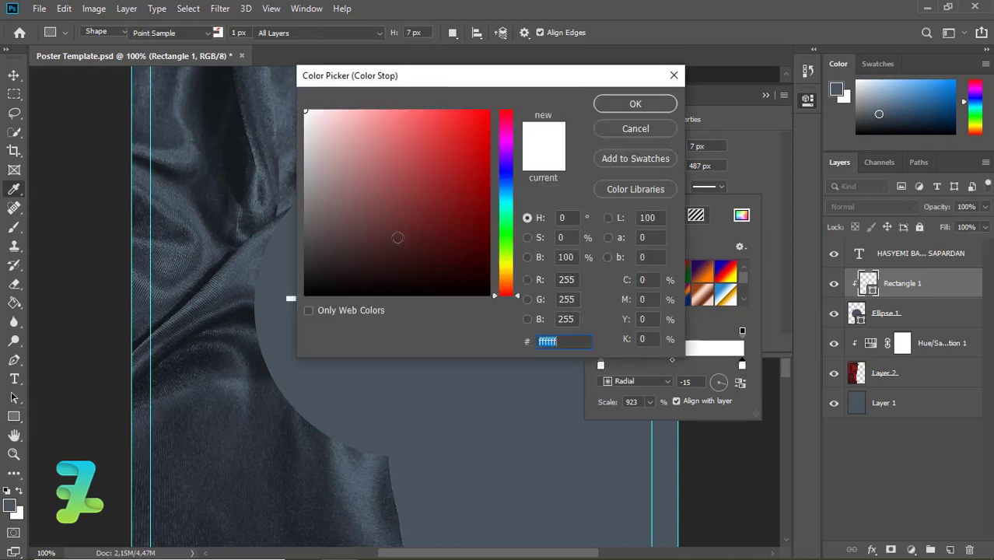
type("000000")
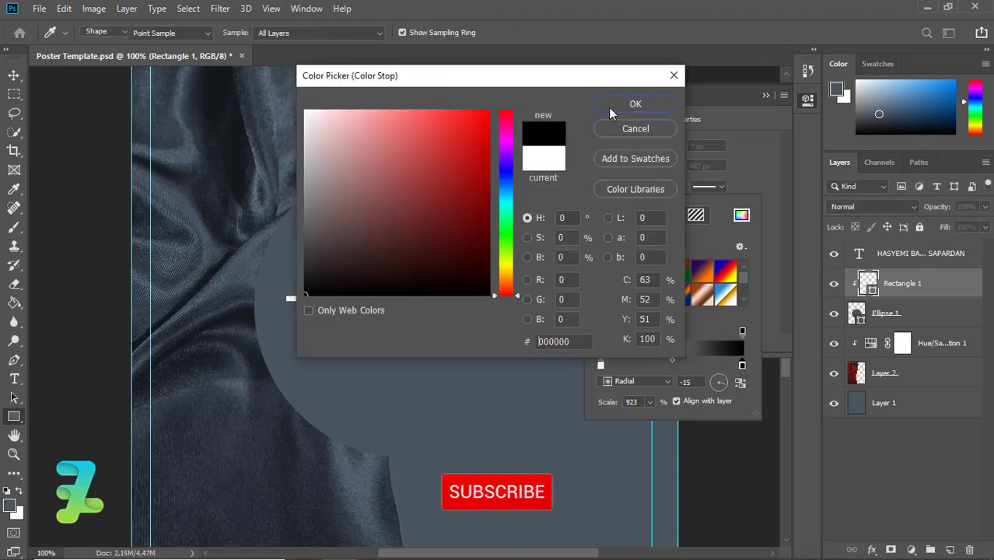
left_click(609, 107)
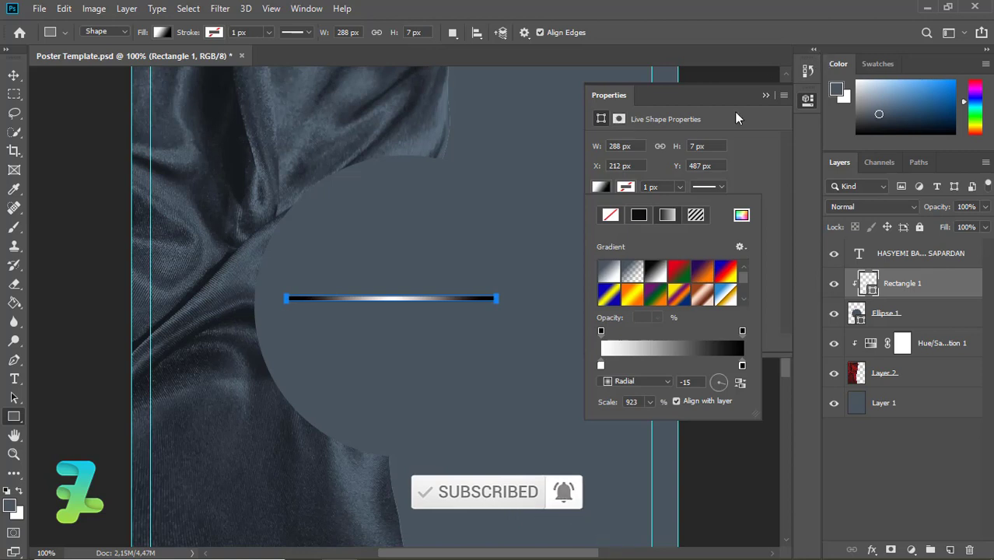
left_click(762, 97)
Convert the gradient bar layer into a Smart Object
left_click(764, 95)
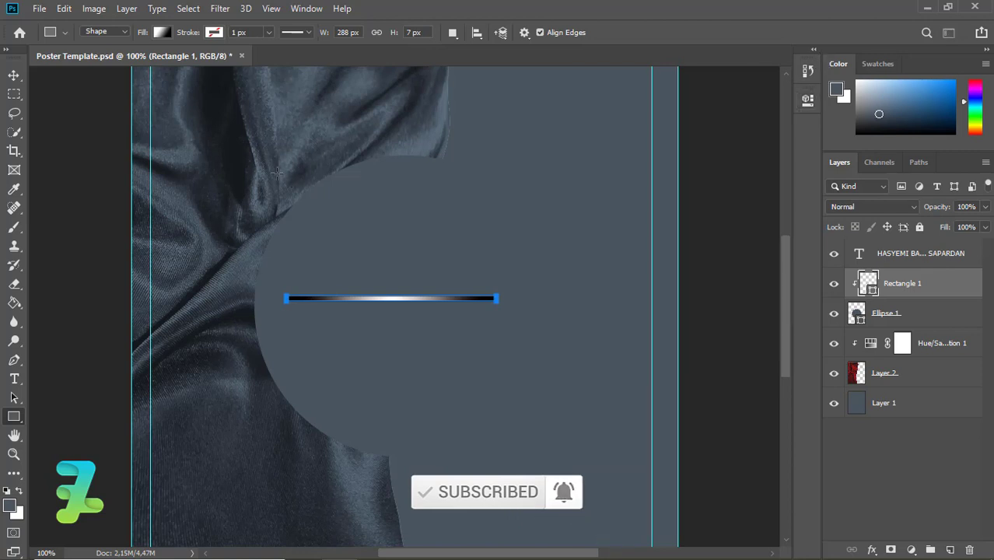
left_click(14, 76)
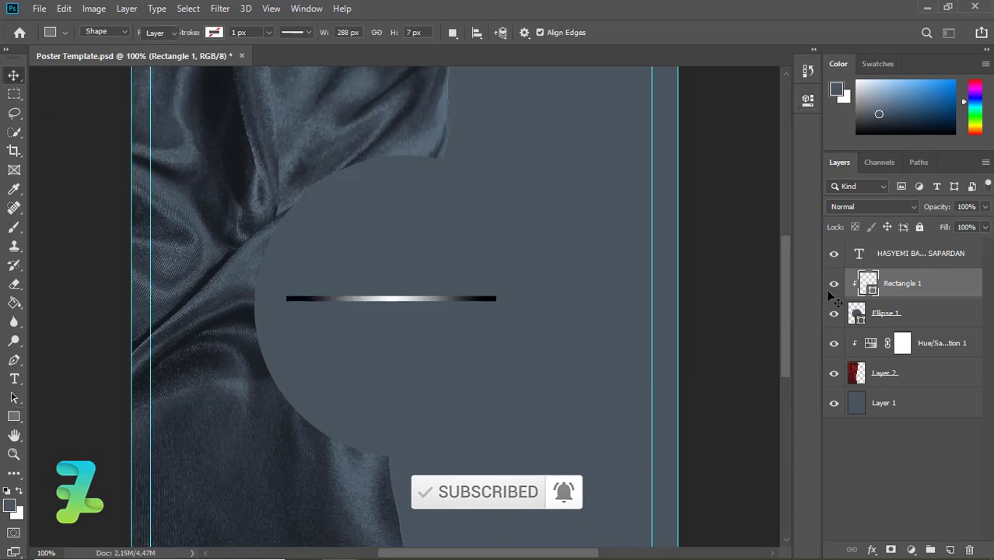
right_click(933, 296)
left_click(843, 200)
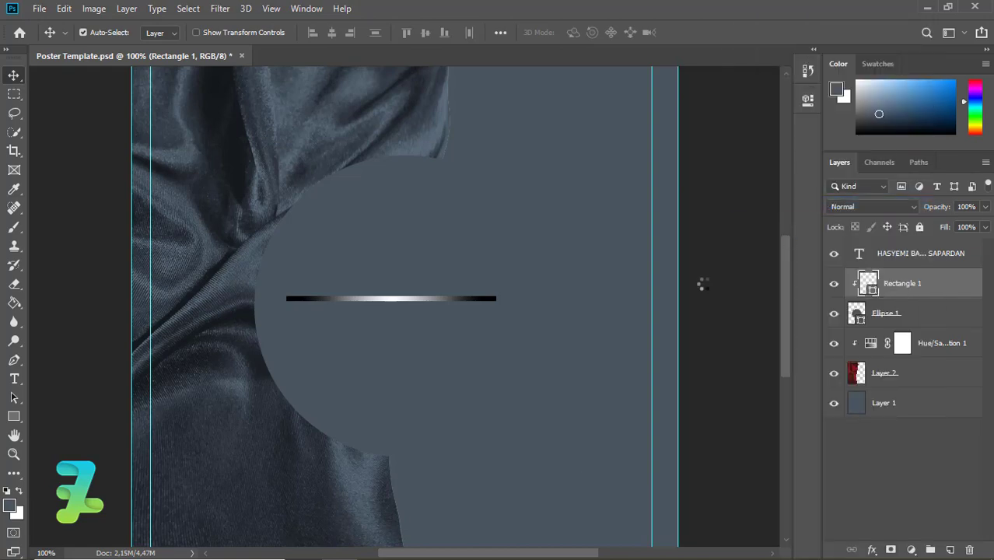
key("ctrl")
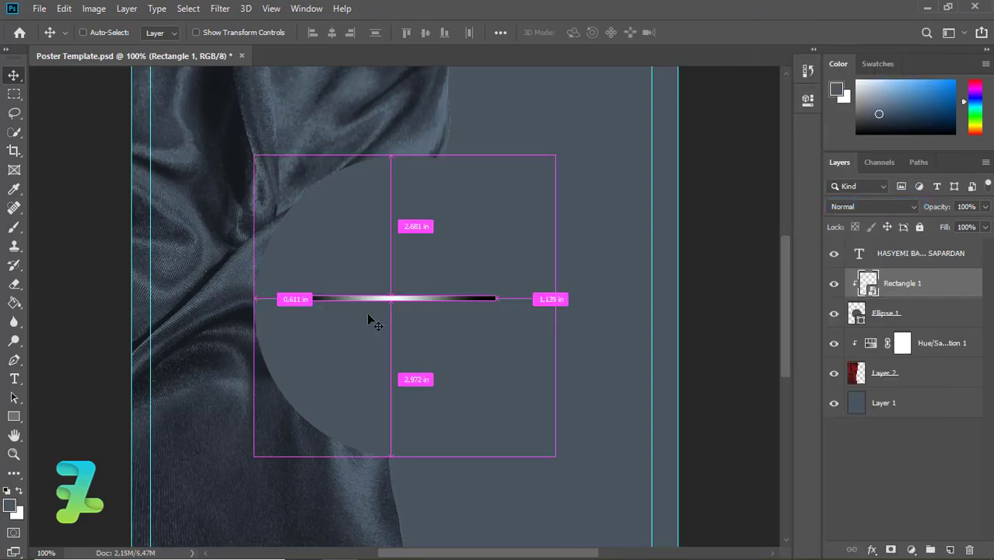
Shorten the bar to 72.22%, rotate it -60°, and move it up-right in the circle
key("ctrl+t")
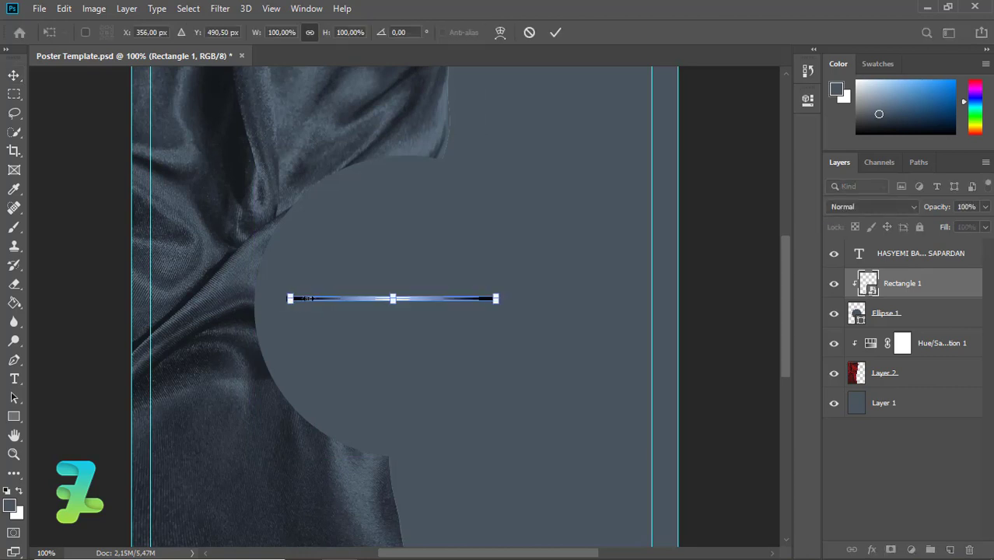
left_click_drag(331, 298, 338, 311)
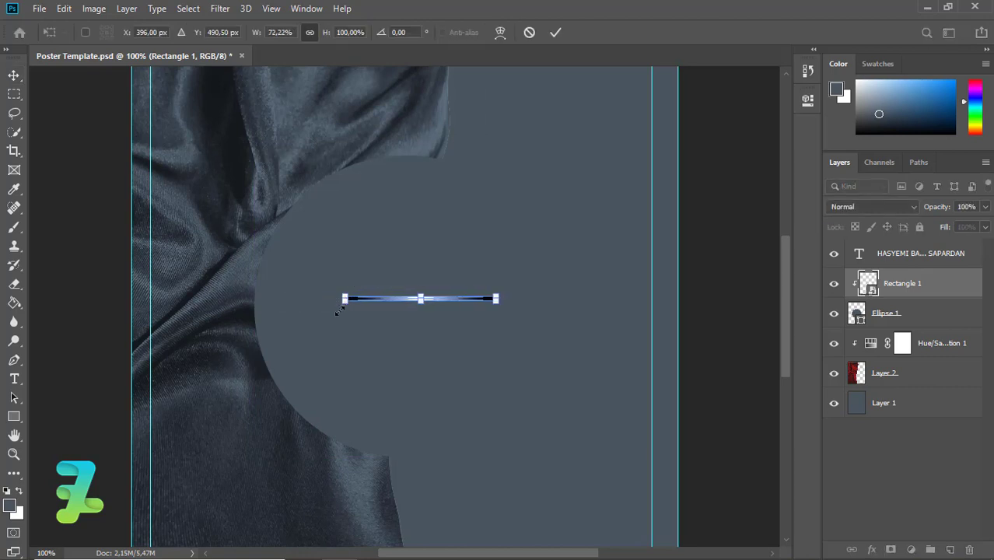
left_click_drag(354, 351, 382, 388)
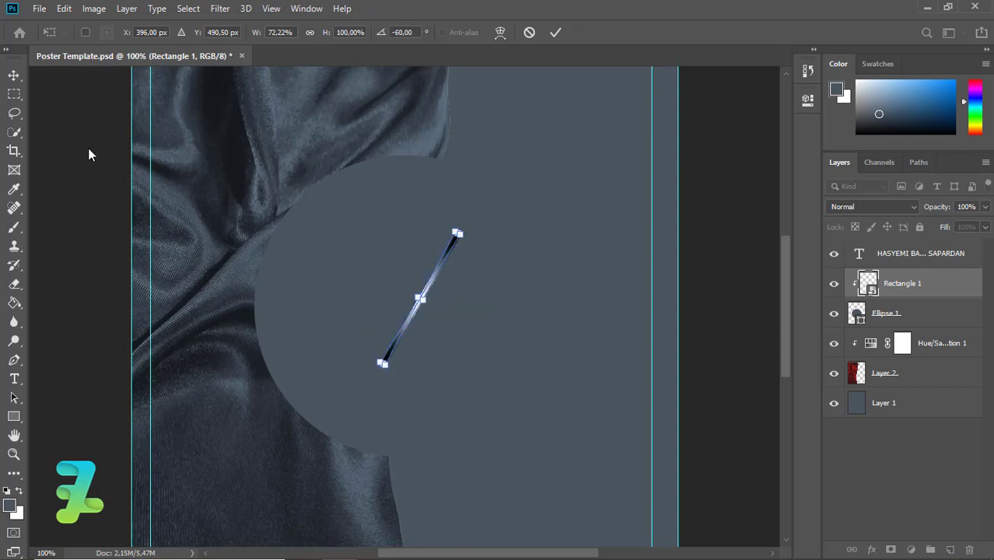
key("Return")
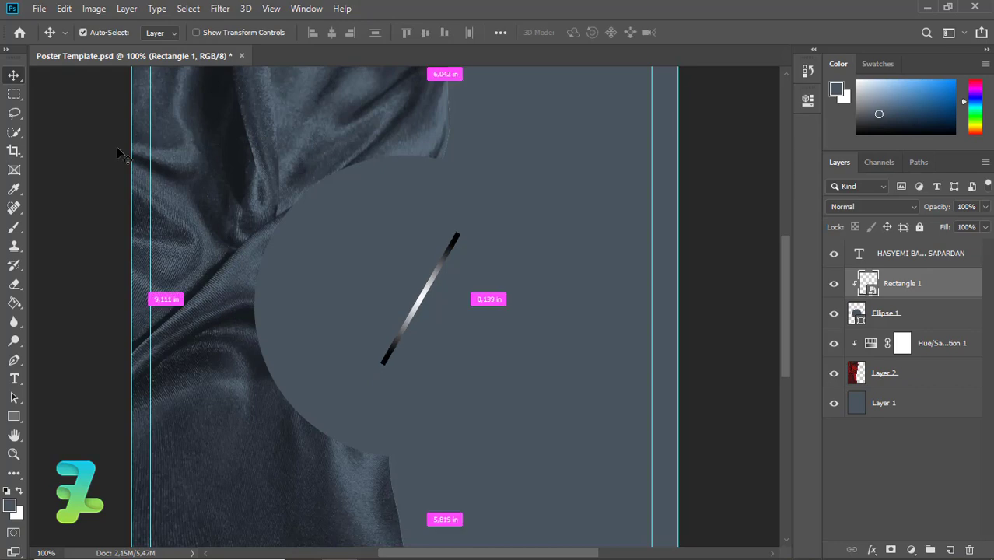
key("ctrl+plus")
key("ctrl+minus")
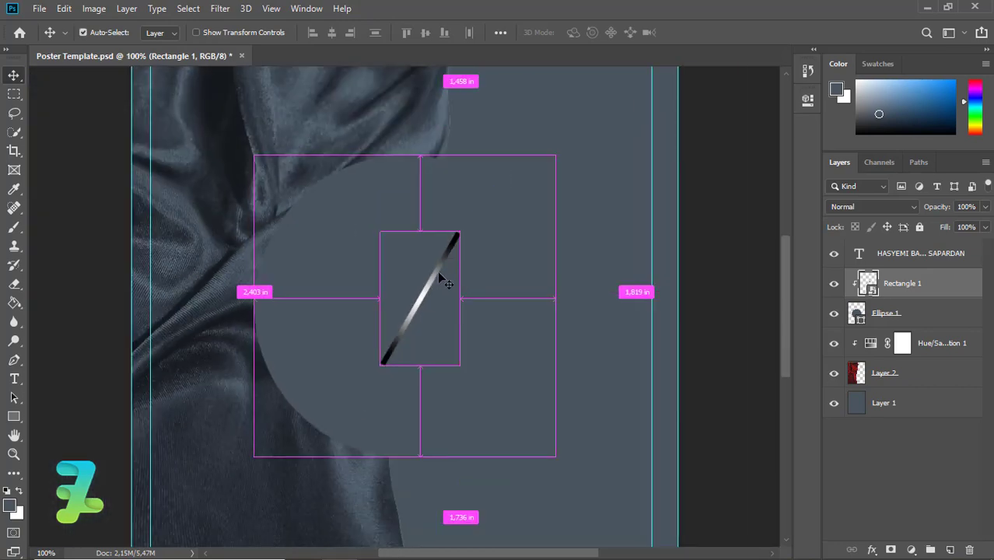
mouse_move(430, 286)
left_mouse_down()
mouse_move(473, 199)
mouse_move(455, 225)
left_mouse_up()
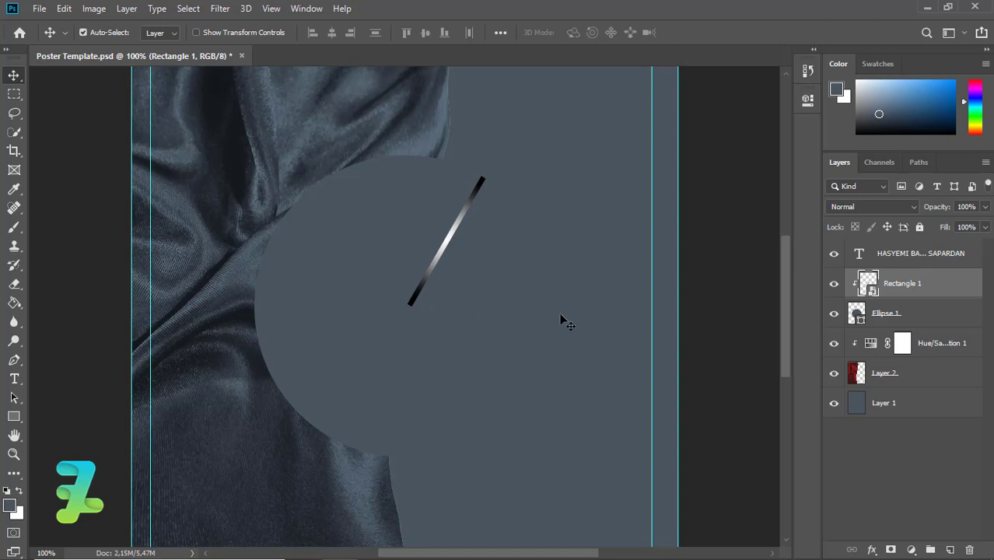
Add a new layer clipped to the circle and make a wedge selection beside the line
key("alt+bracketleft")
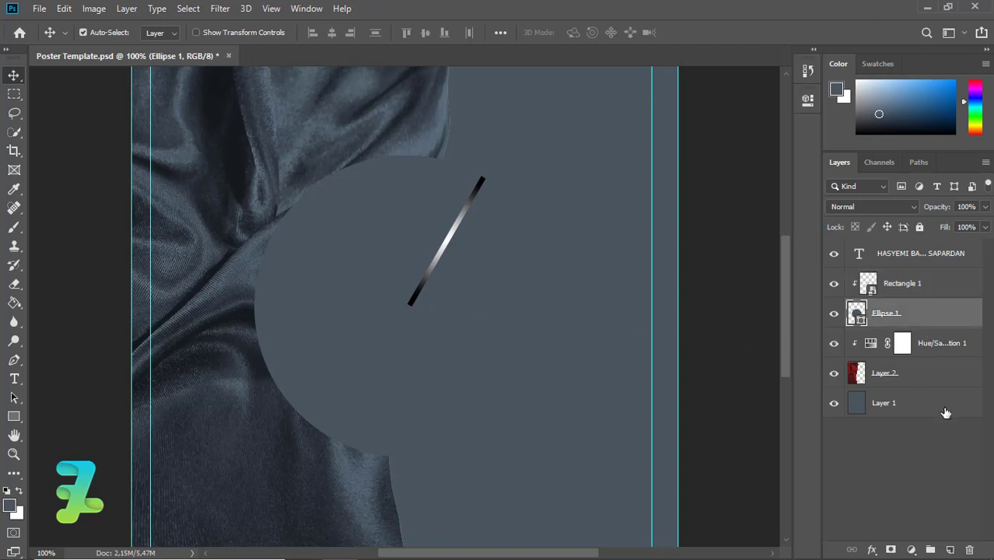
key("ctrl+shift+alt+n")
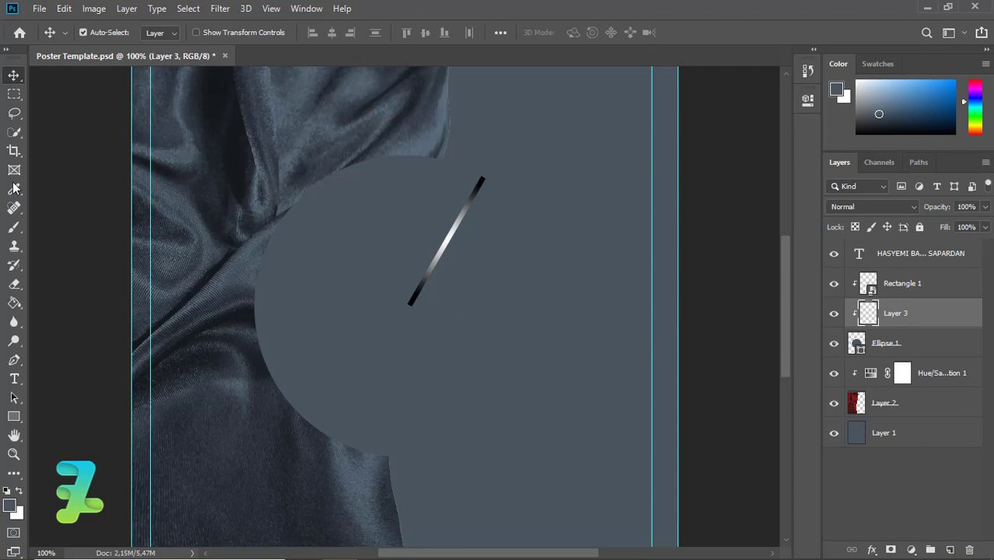
left_click(17, 117)
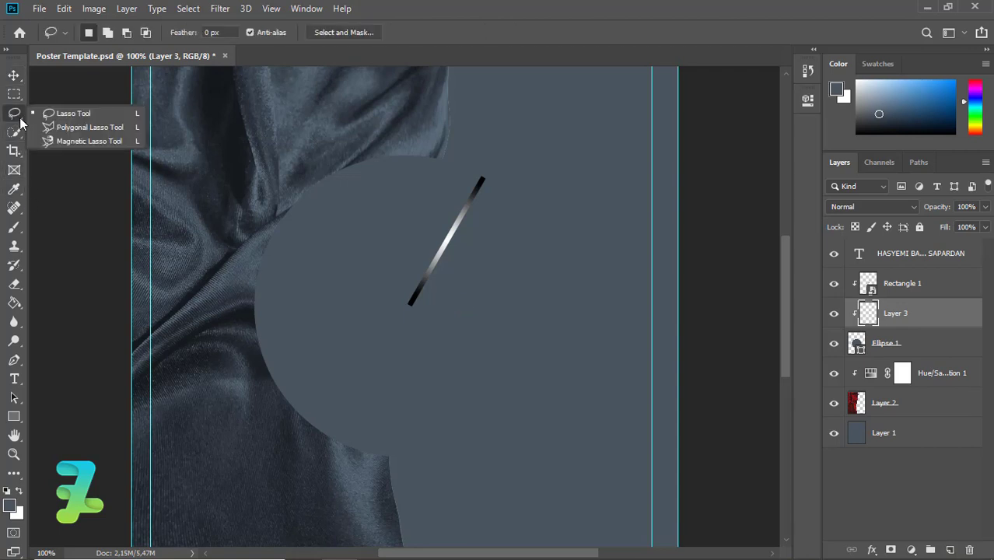
left_click(47, 129)
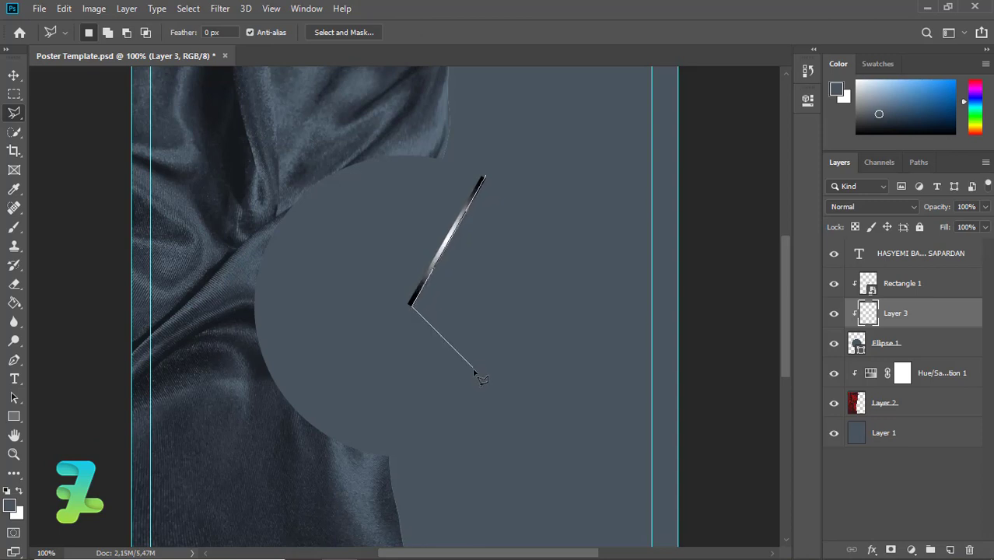
left_click(463, 484)
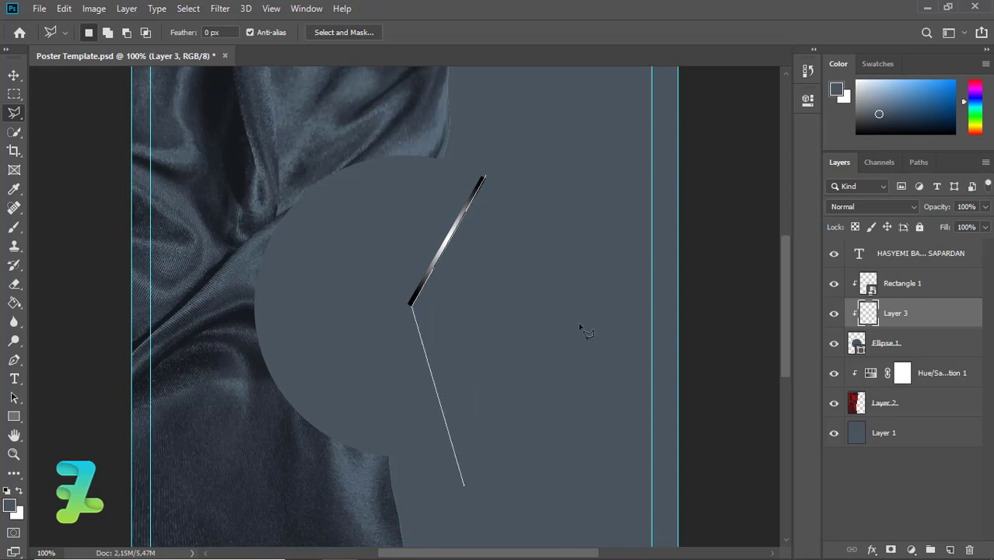
left_click(569, 76)
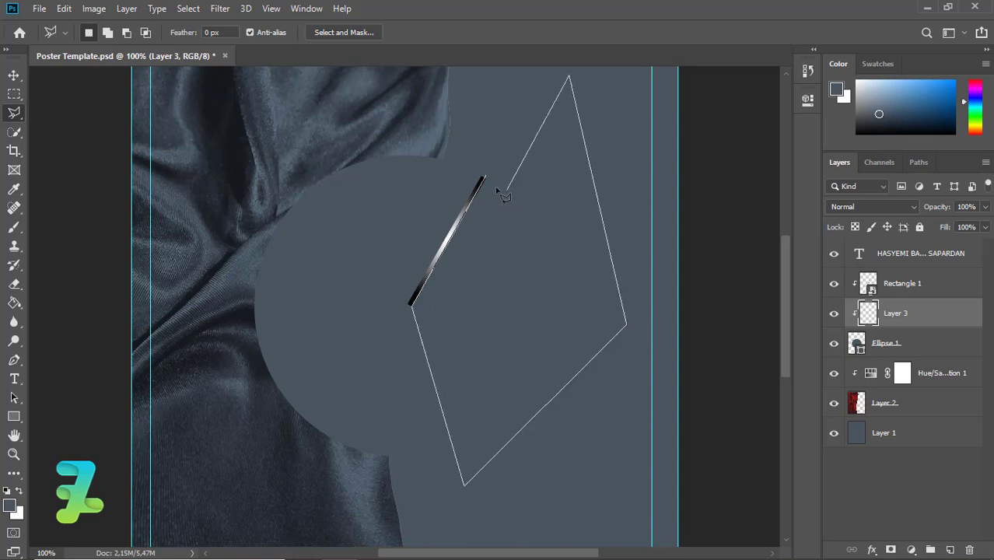
left_click(486, 180)
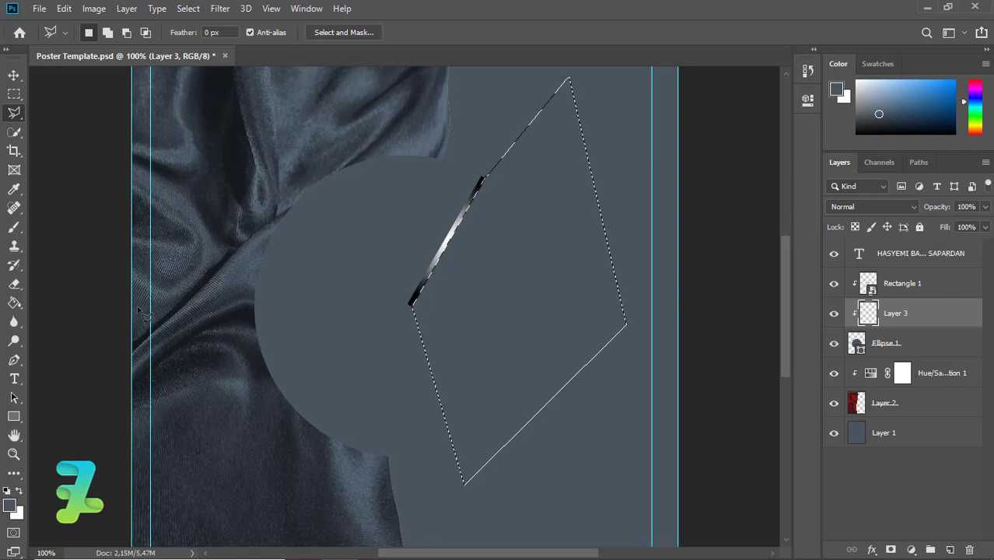
Paint the wedge black with a 400 px soft brush, then deselect
left_click(9, 505)
left_click(613, 99)
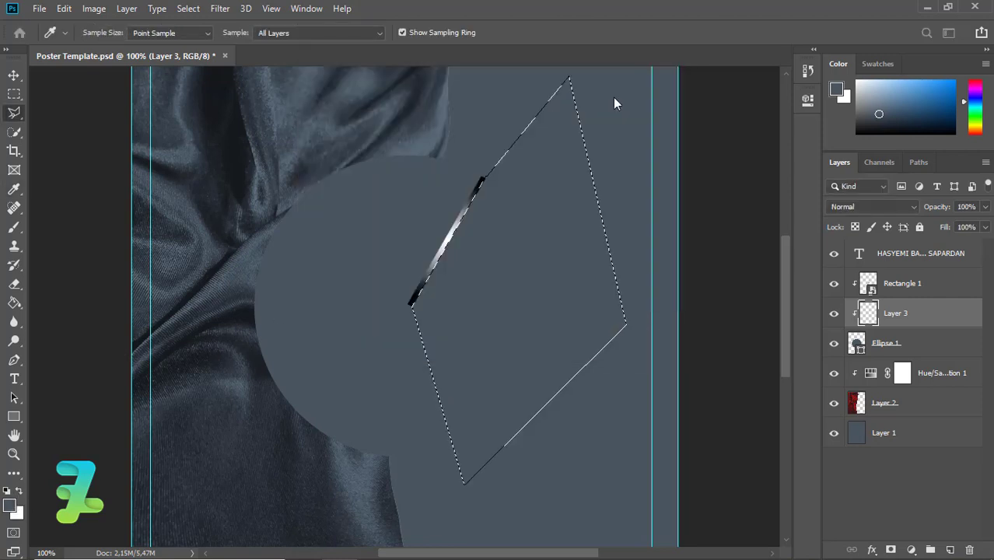
key("l")
key("b")
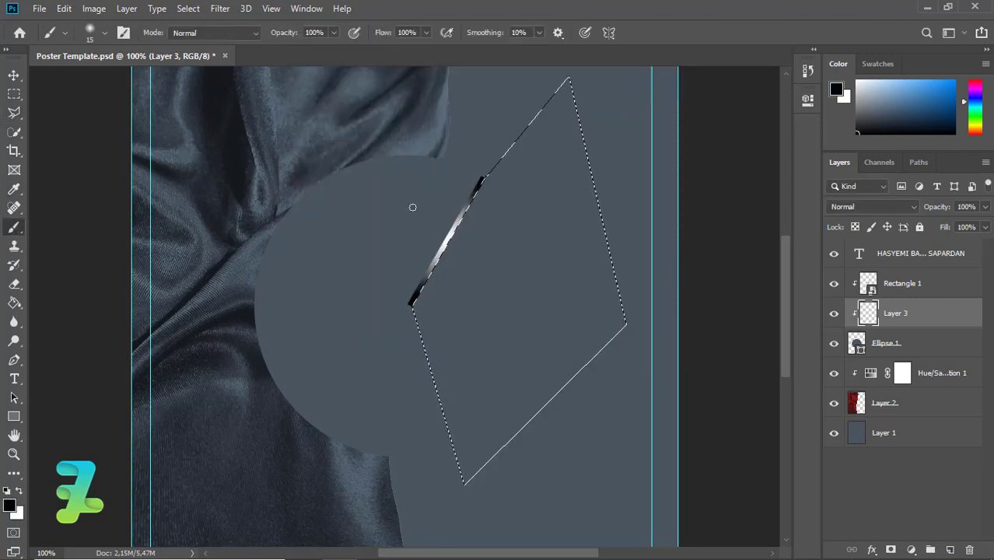
key("bracketright")
key("bracketright")
key("bracketright")
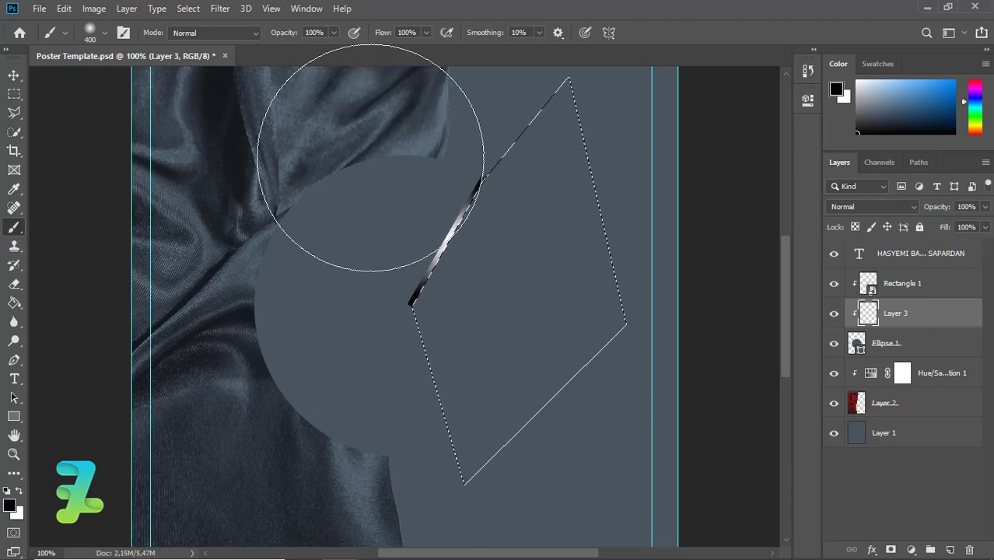
left_click(435, 234)
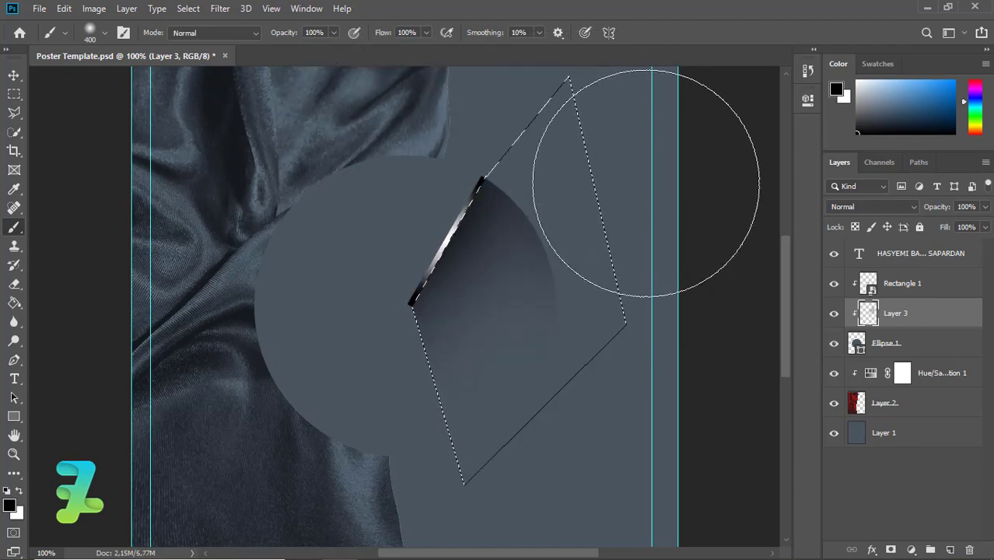
left_click(526, 120)
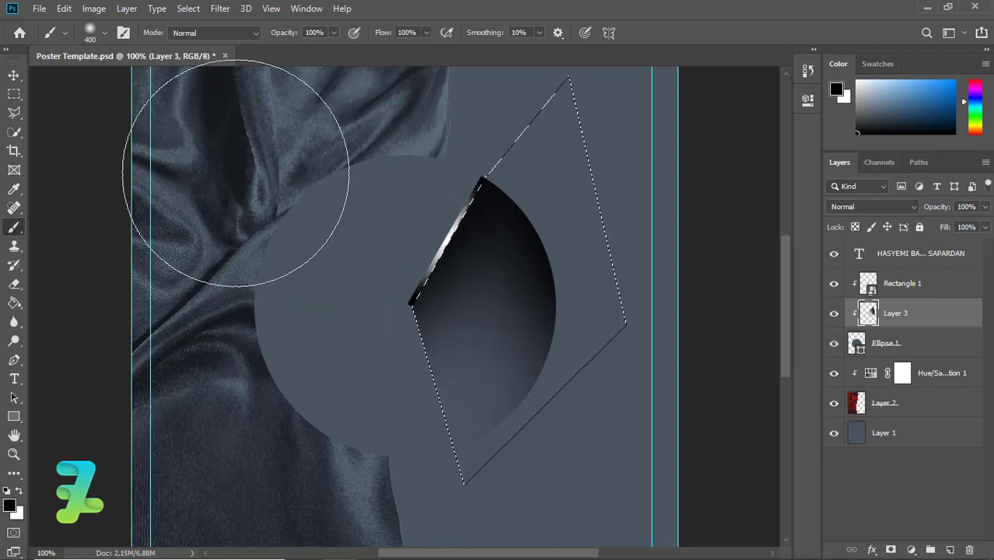
key("ctrl+d")
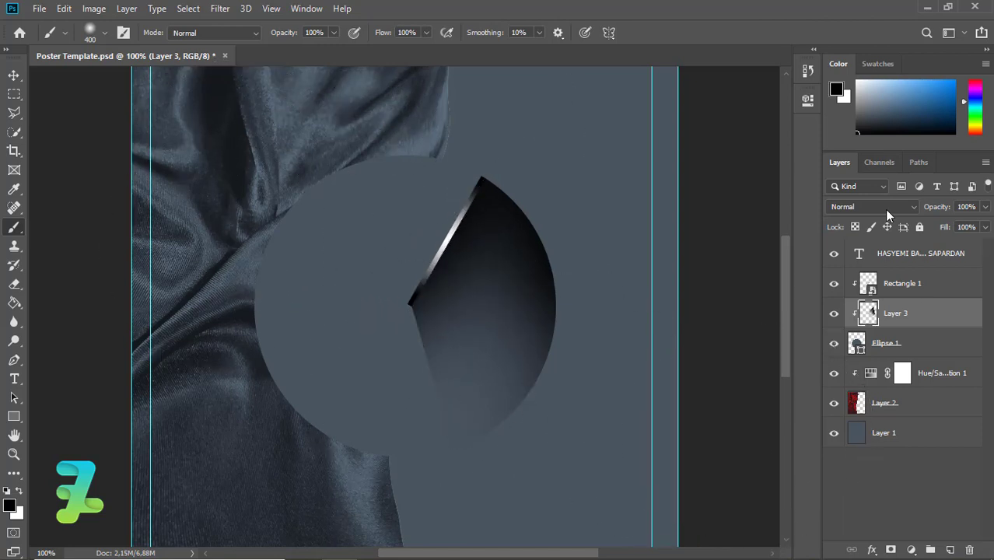
Set Layer 3 to Multiply and erase its lower-left edge with a 0%-hardness eraser
left_click(914, 205)
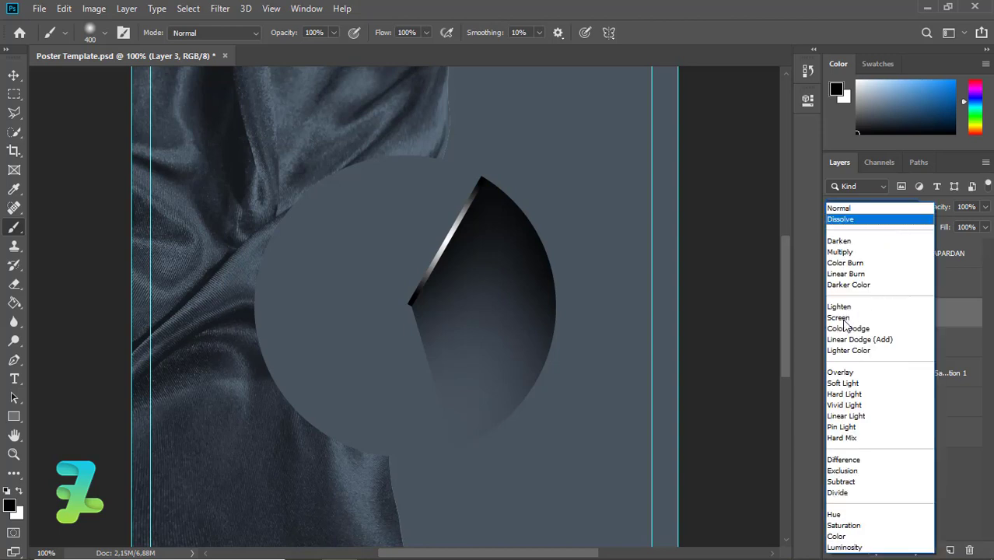
left_click(841, 251)
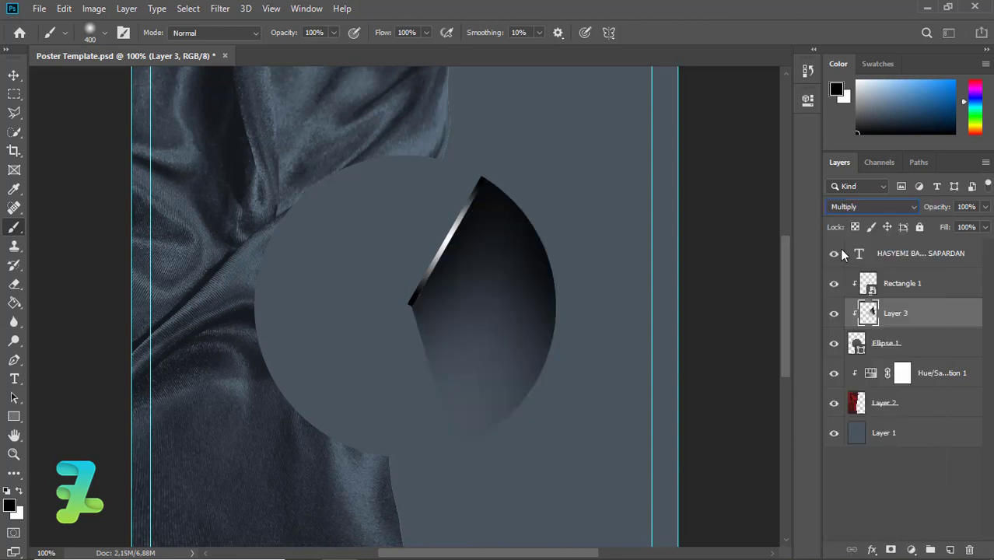
left_click(14, 283)
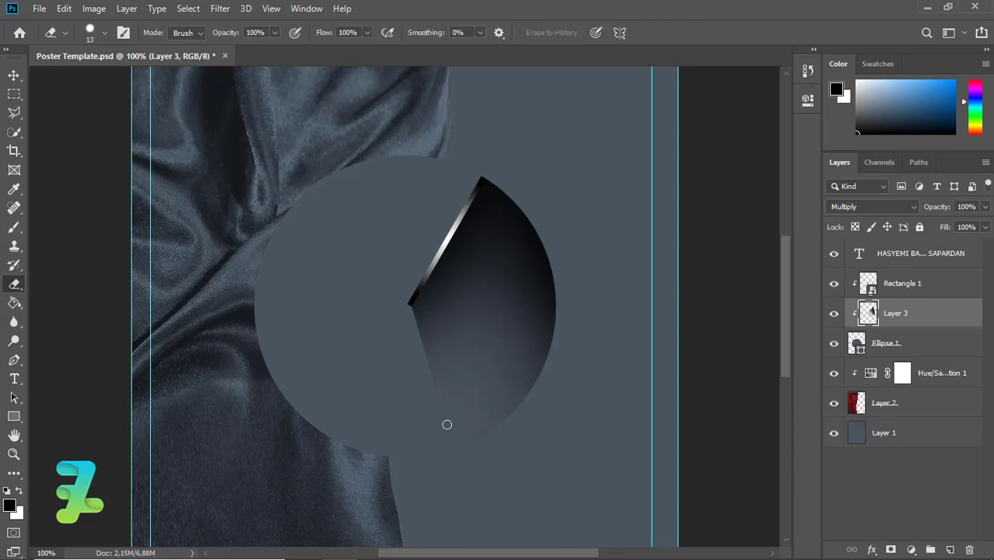
mouse_move(447, 425)
left_mouse_down()
mouse_move(411, 373)
mouse_move(450, 401)
left_mouse_up()
left_click(104, 34)
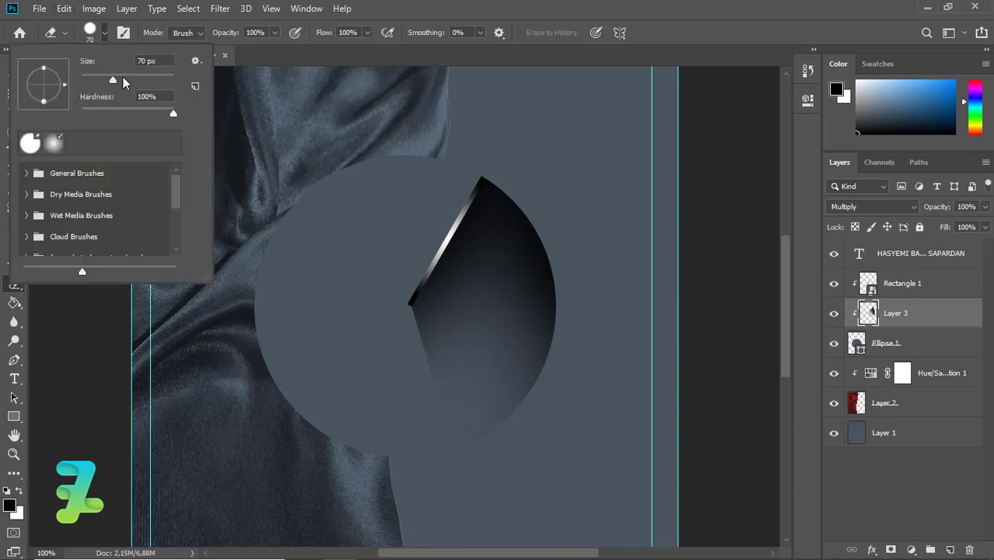
type("0")
key("Return")
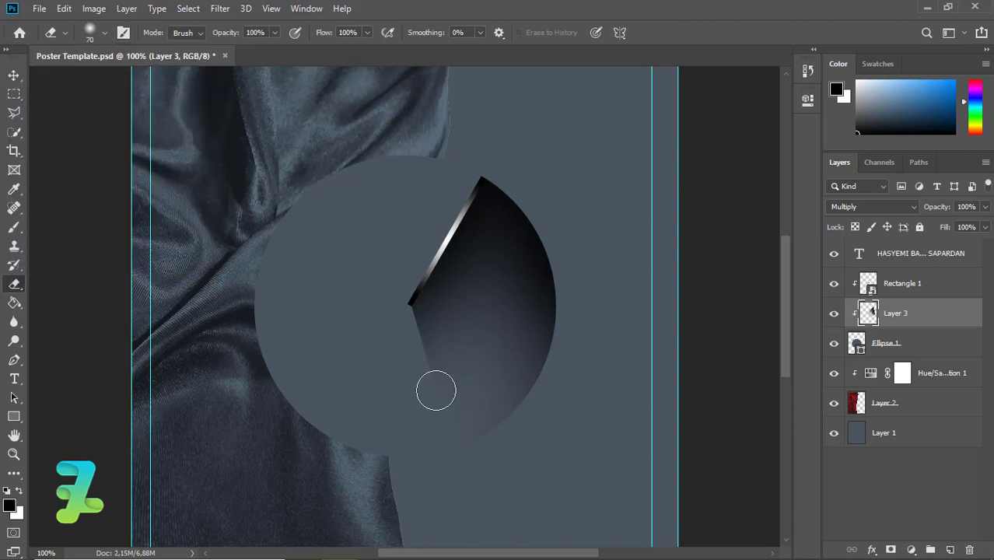
mouse_move(435, 391)
left_mouse_down()
mouse_move(400, 327)
mouse_move(405, 348)
left_mouse_up()
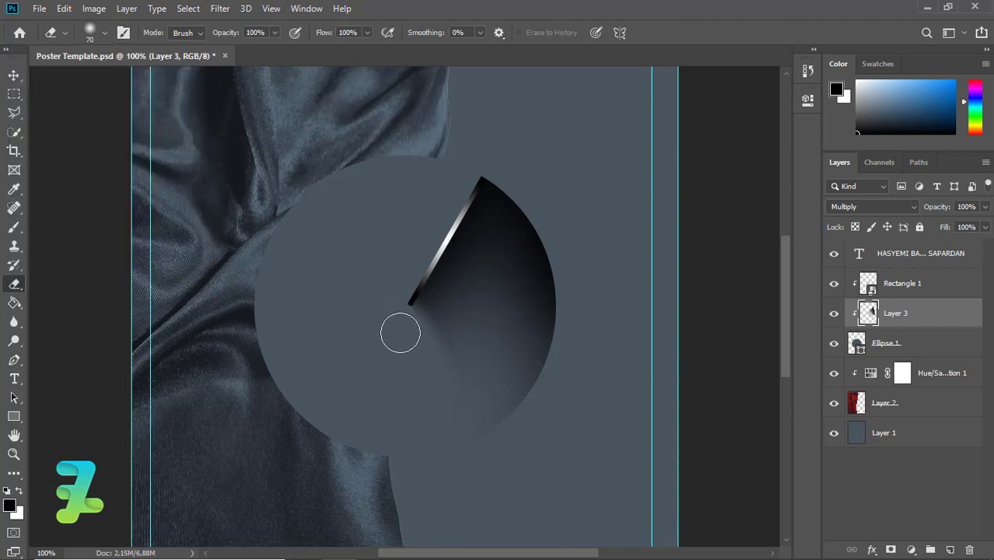
mouse_move(439, 416)
left_mouse_down()
mouse_move(432, 361)
mouse_move(384, 377)
left_mouse_up()
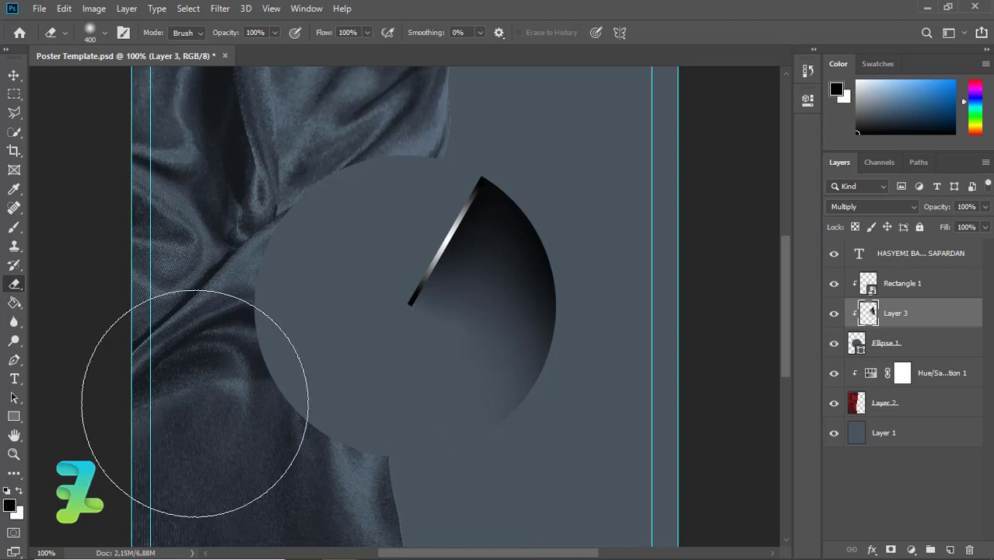
Add a new layer clipped to the circle and paint a soft white glow at its centre
left_click(918, 354)
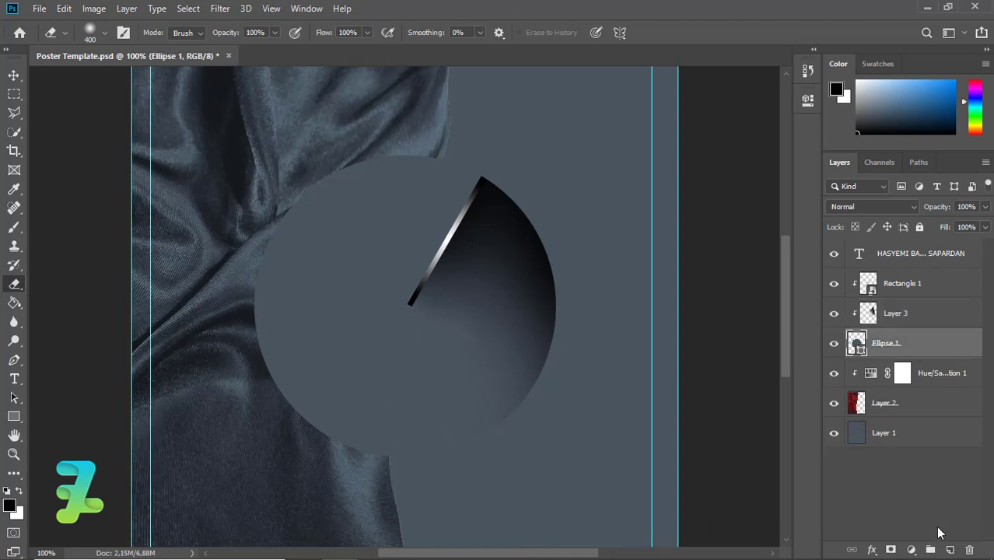
left_click(950, 550)
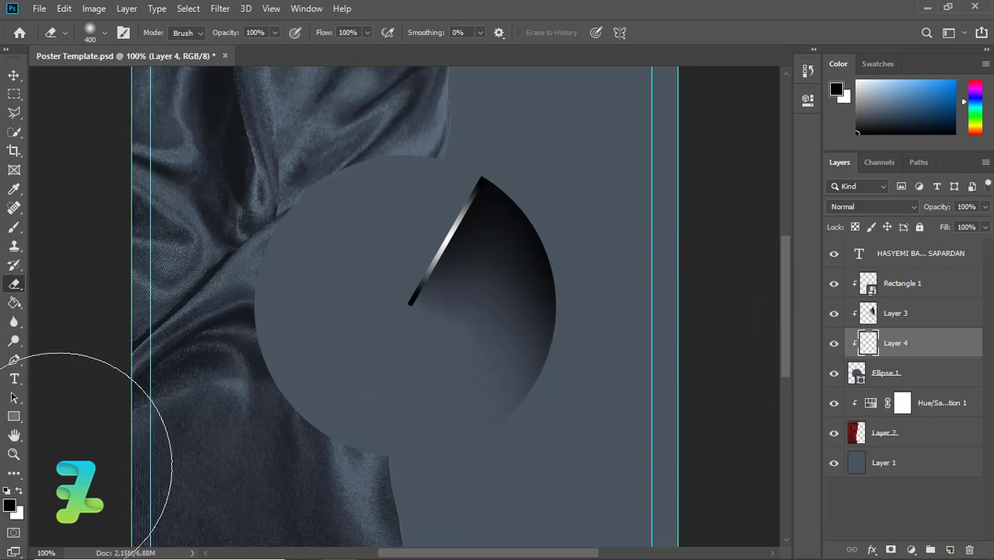
left_click(20, 492)
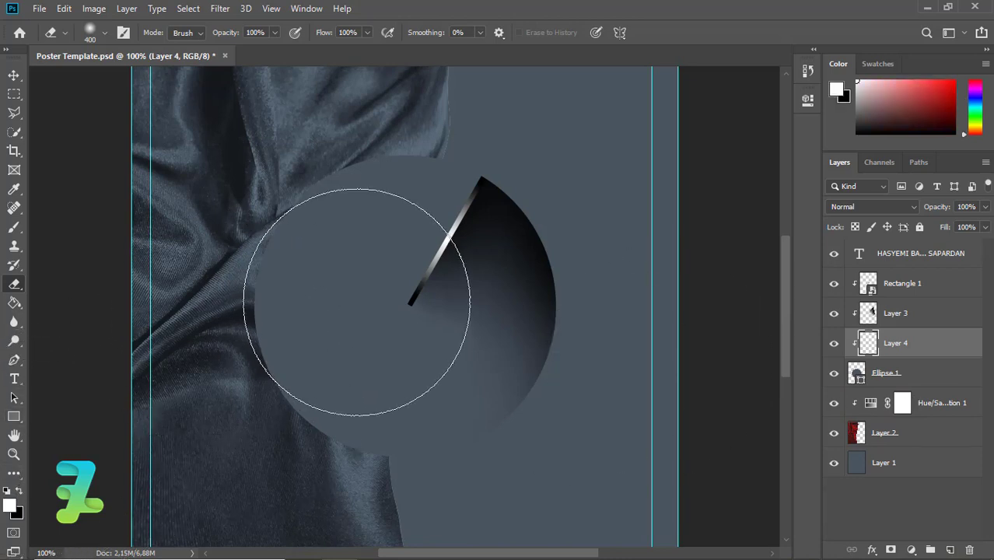
left_click(14, 227)
left_click(389, 307)
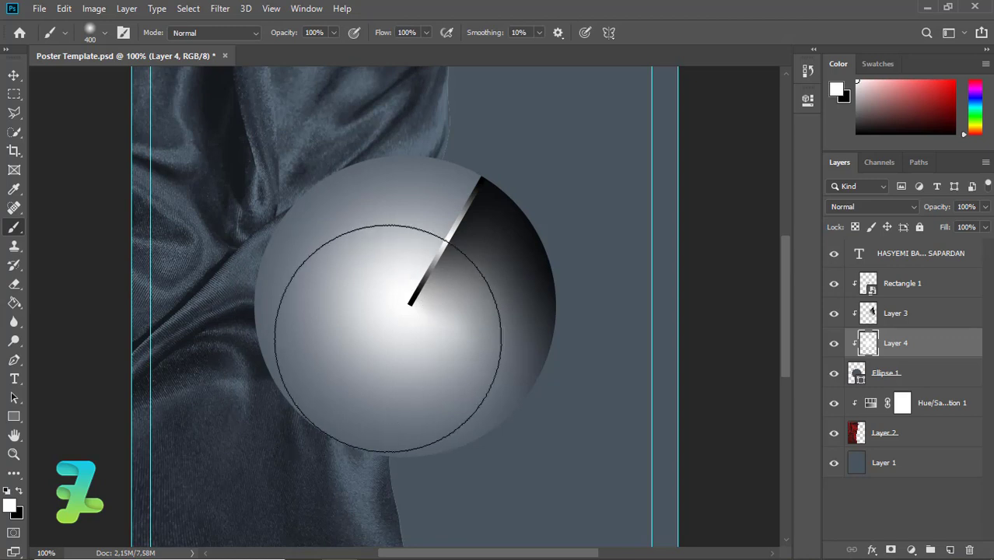
key("ctrl+z")
left_click(406, 306)
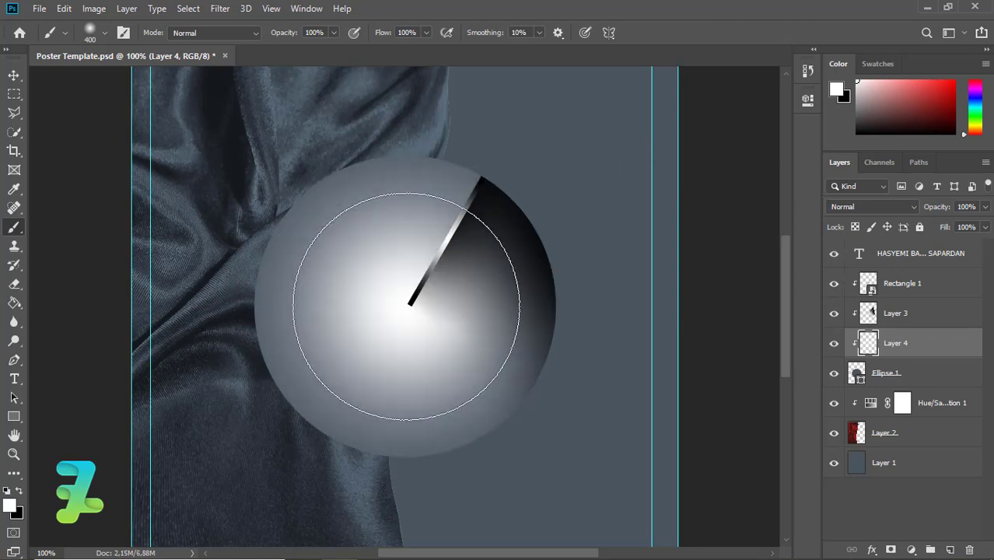
Blend Layer 4 in Overlay at about 45% opacity, then select Layer 3
left_click(871, 206)
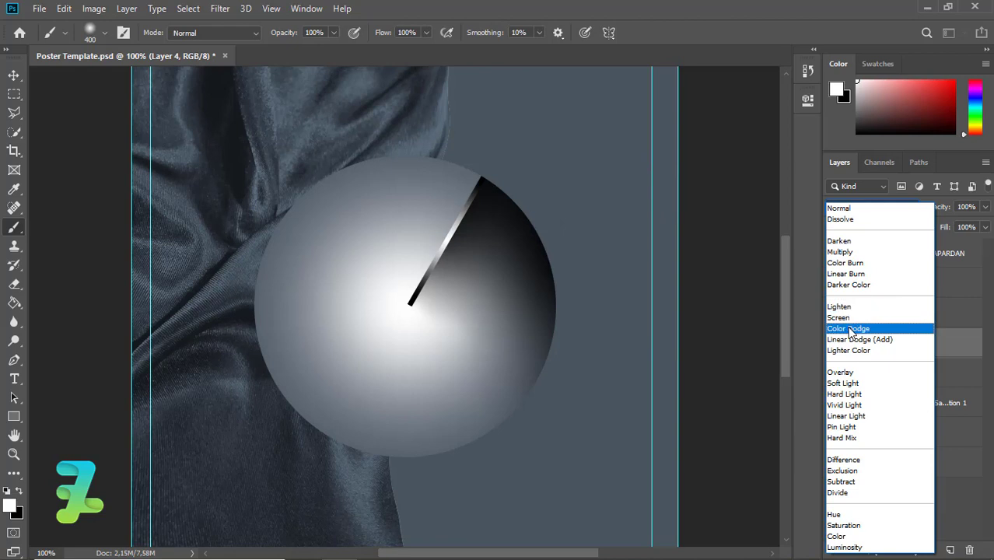
left_click(844, 376)
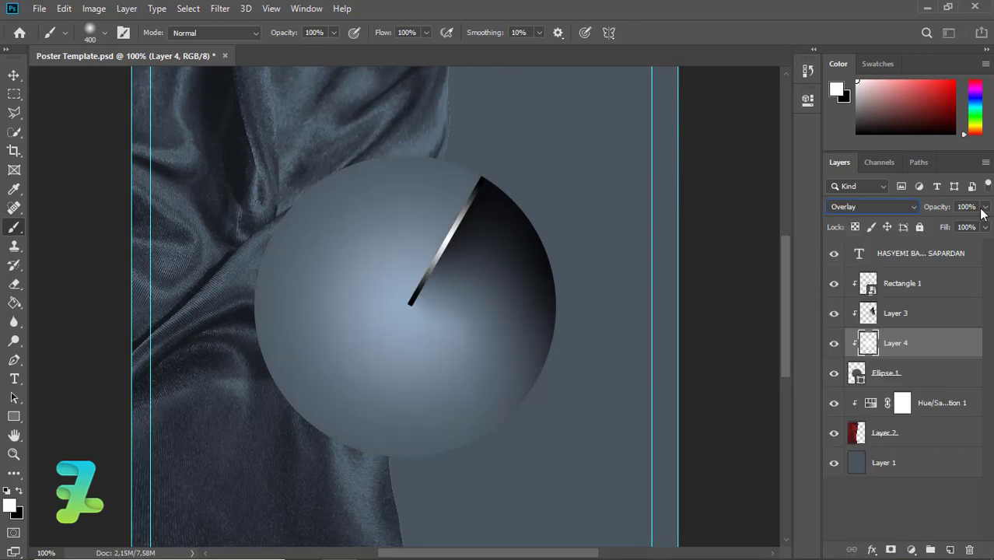
left_click(983, 207)
left_click_drag(968, 228, 949, 230)
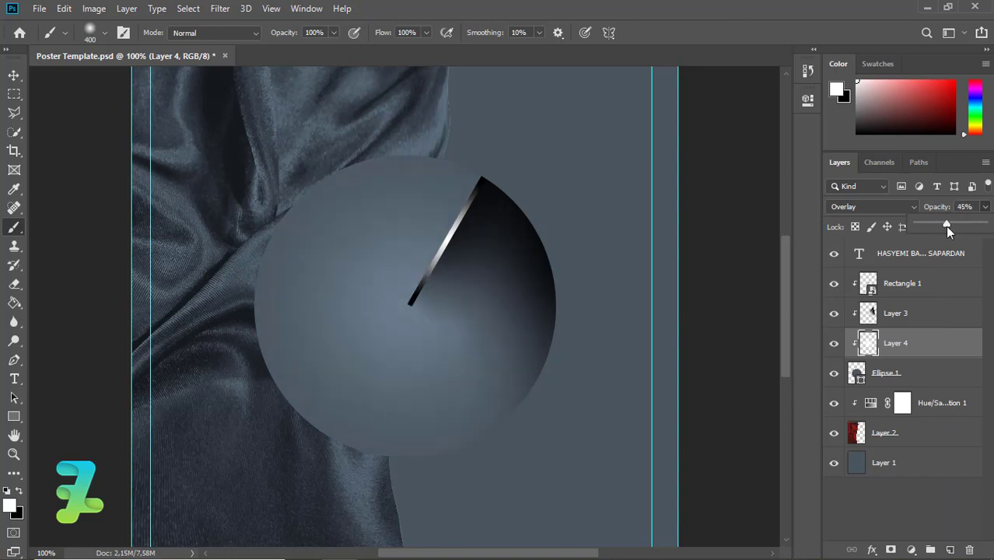
left_click(864, 314)
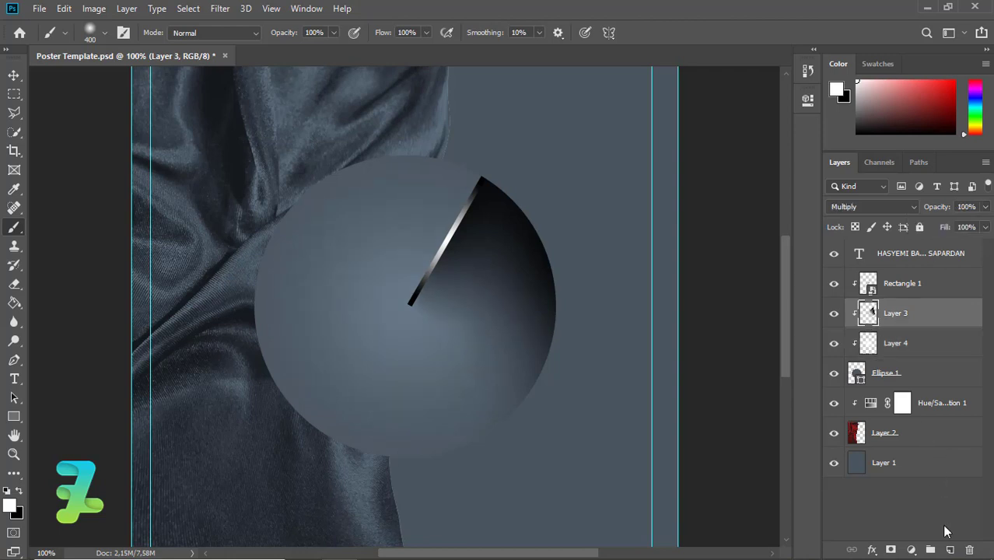
Add Layer 5 and brush black shading along the sphere's lower-right edge
left_click(950, 547)
key("x")
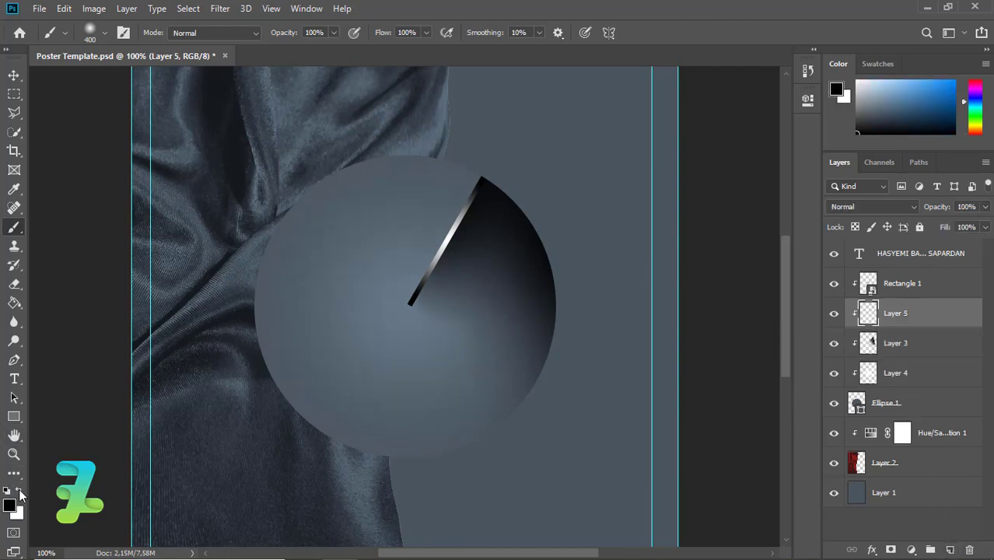
mouse_move(599, 433)
left_mouse_down()
mouse_move(432, 382)
mouse_move(562, 381)
left_mouse_up()
key("ctrl+z")
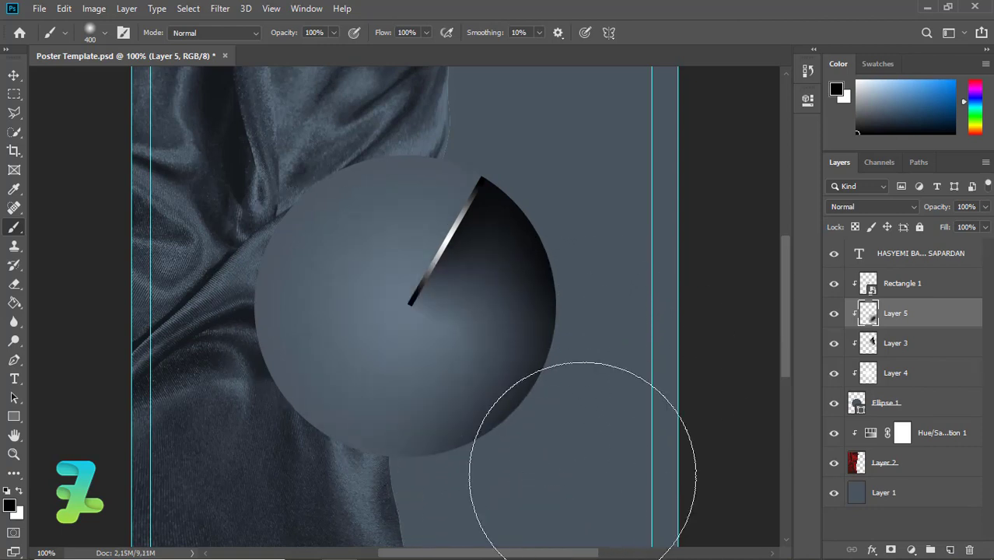
left_click_drag(555, 321, 549, 344)
key("ctrl+z")
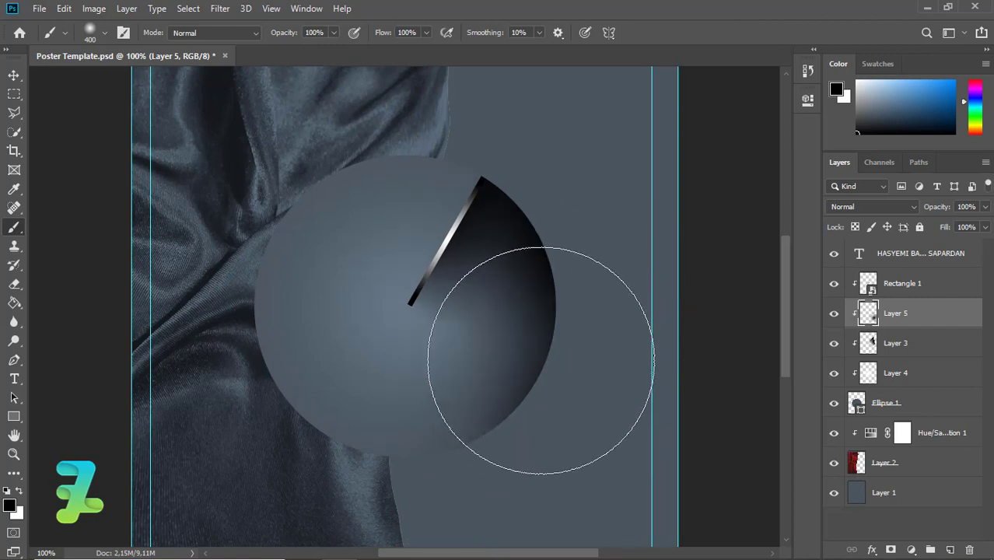
left_click_drag(539, 381, 560, 350)
left_click_drag(506, 373, 513, 342)
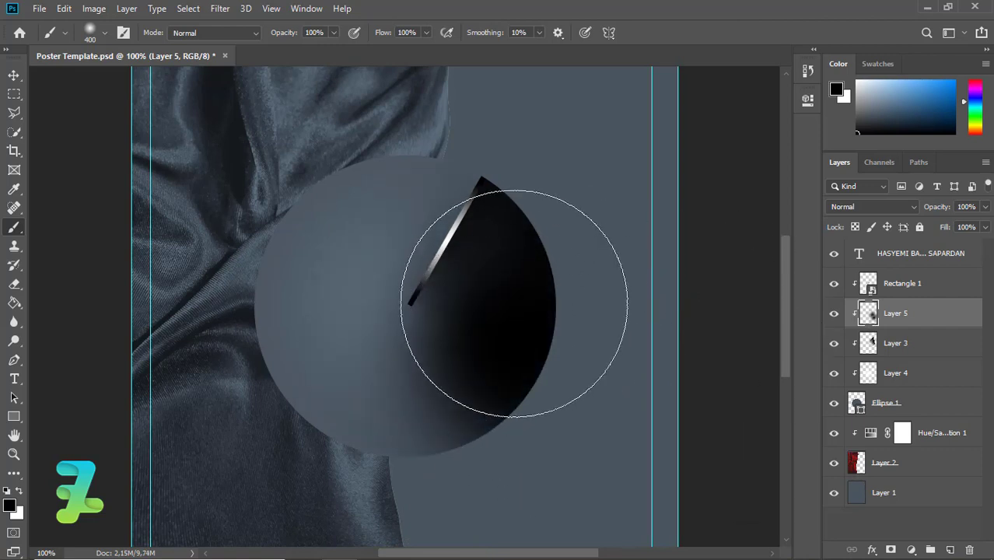
key("ctrl+z")
key("ctrl+shift+z")
key("ctrl+z")
left_click_drag(562, 256, 554, 355)
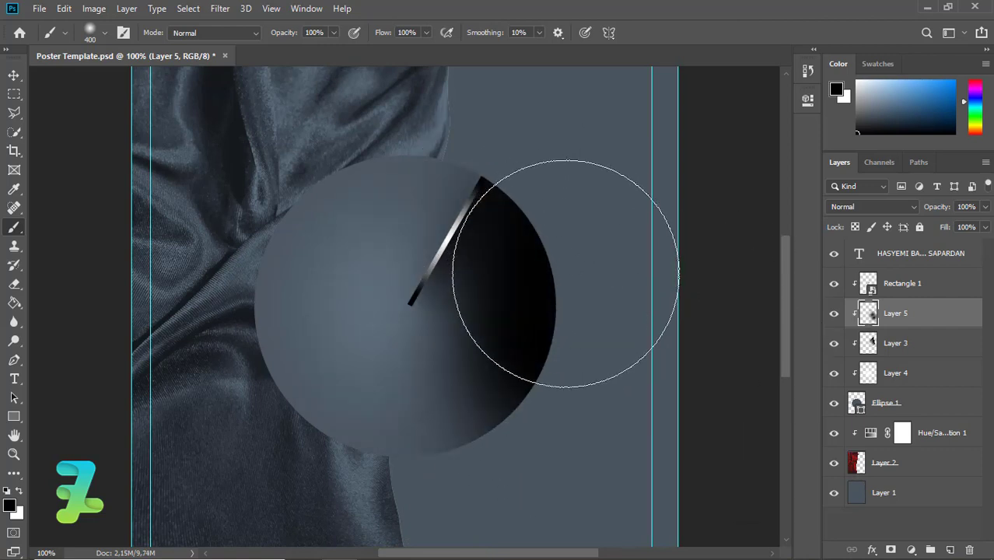
Set Layer 5 to Soft Light blend mode at 35% opacity
left_click(917, 207)
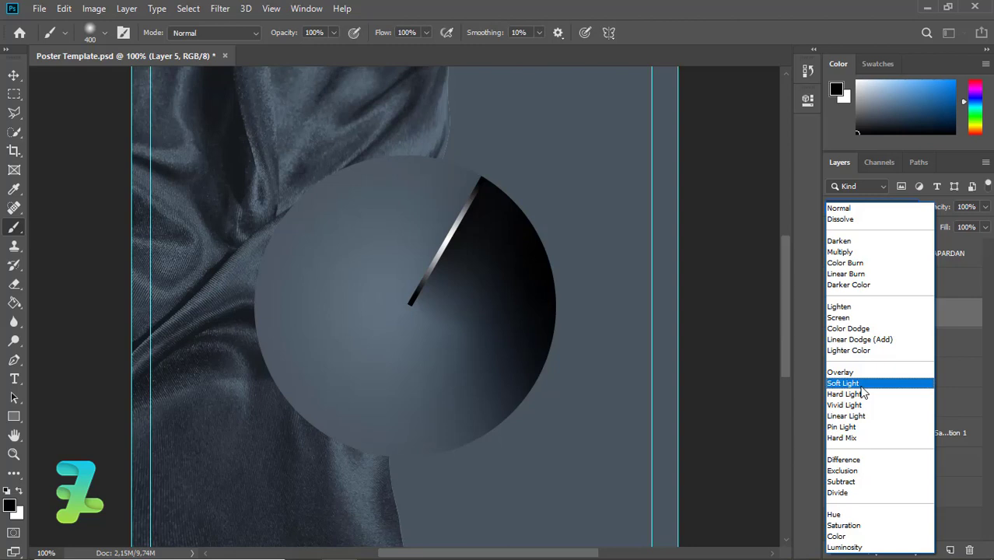
left_click(862, 386)
left_click(986, 207)
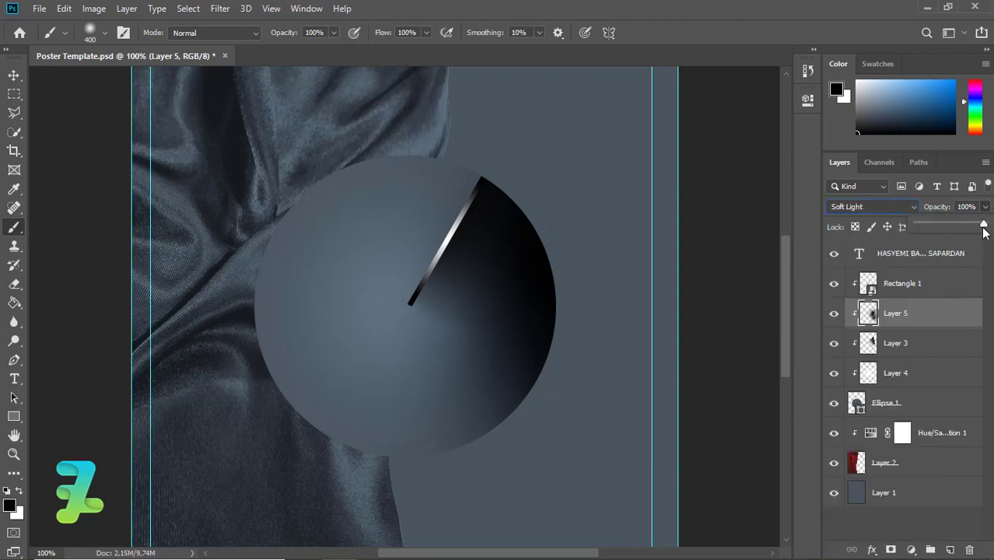
left_click_drag(959, 226, 924, 228)
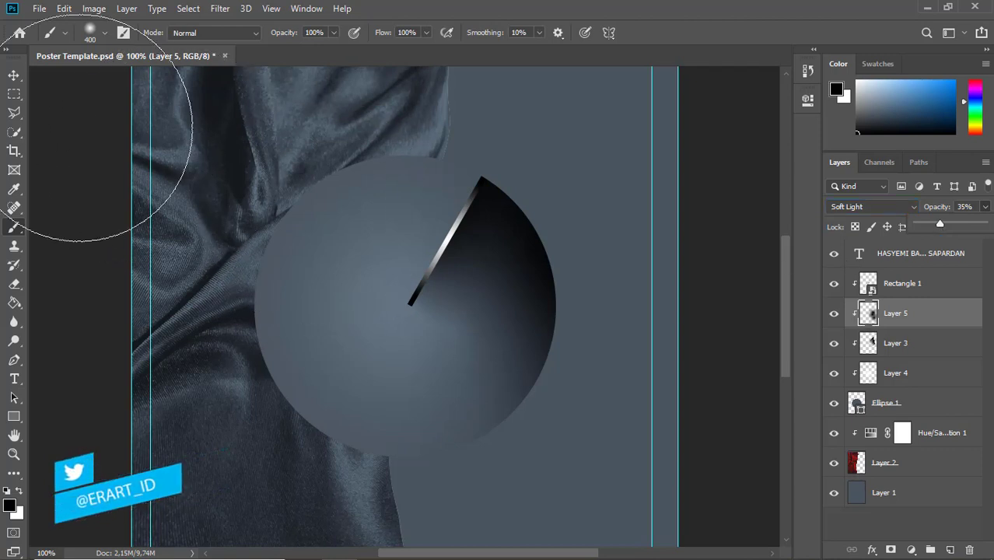
left_click(13, 76)
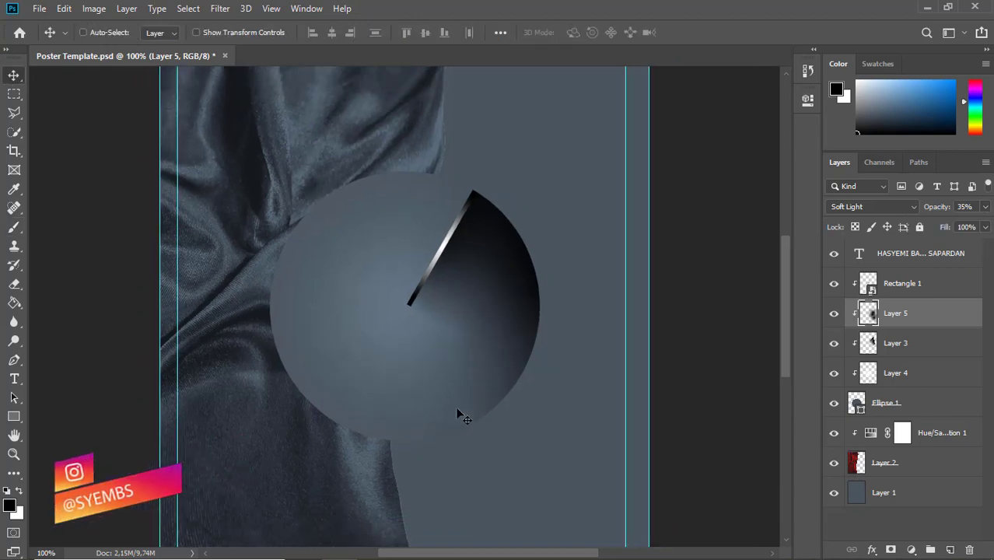
Zoom the view to 50% and add an empty Layer 6 above background Layer 1
key("ctrl+minus")
key("ctrl+minus")
key("ctrl+minus")
key("ctrl+minus")
key("ctrl+minus")
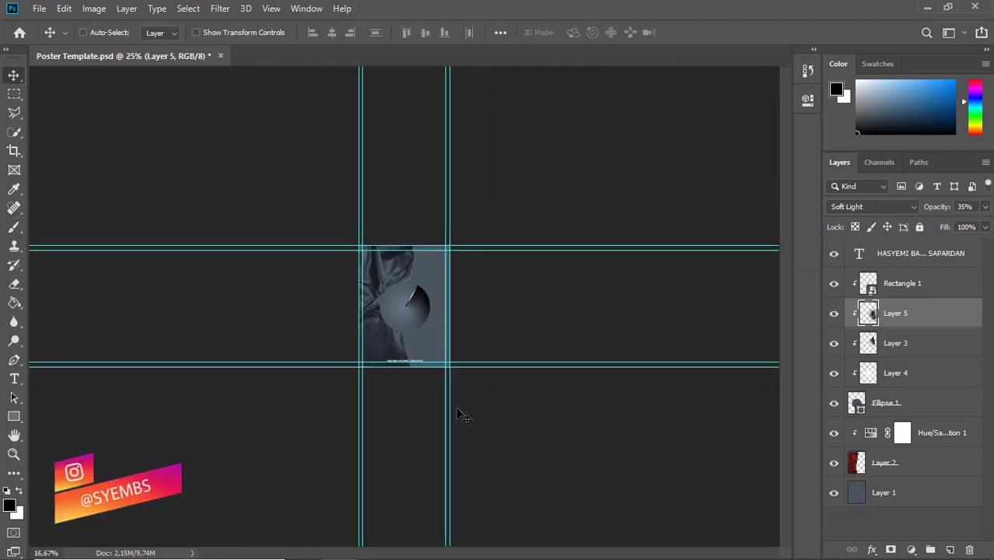
key("ctrl+plus")
key("ctrl+plus")
key("ctrl+plus")
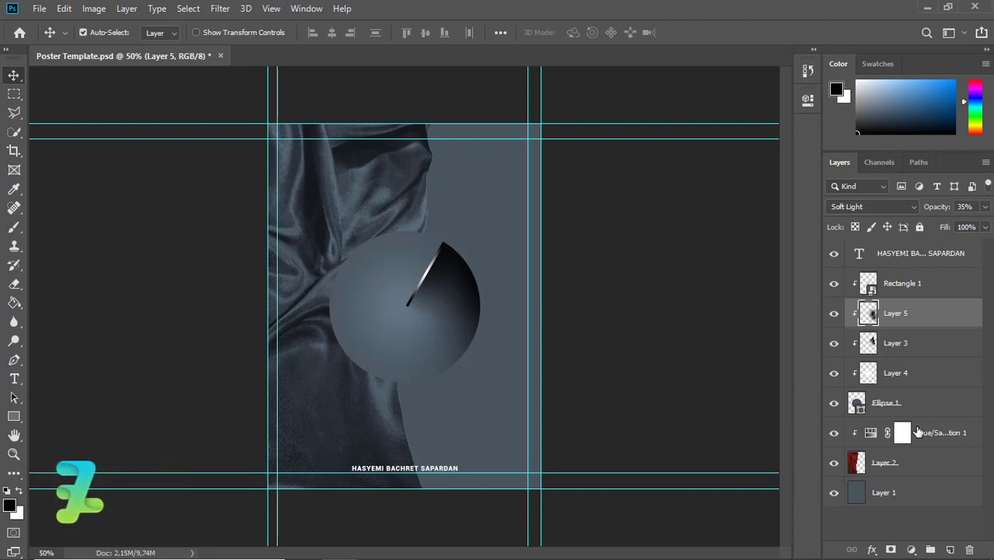
left_click(915, 499)
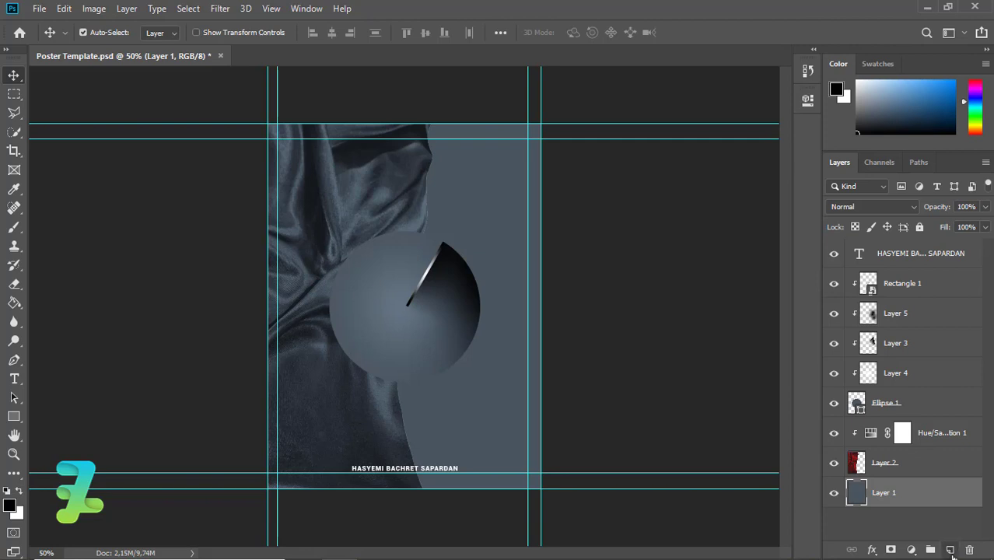
left_click(951, 549)
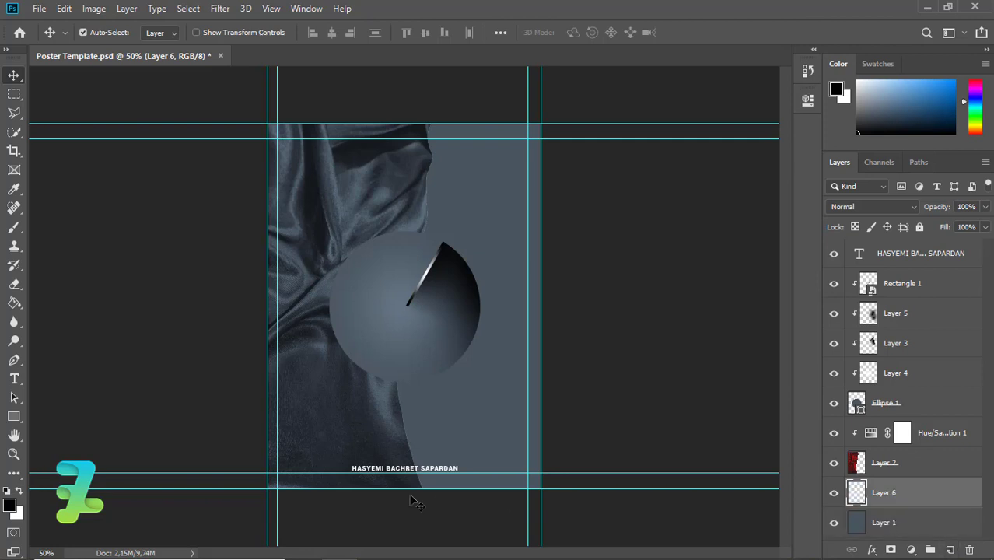
left_click(13, 418)
Set up the Ellipse tool with no fill and a white stroke of about 7 px
right_click(13, 418)
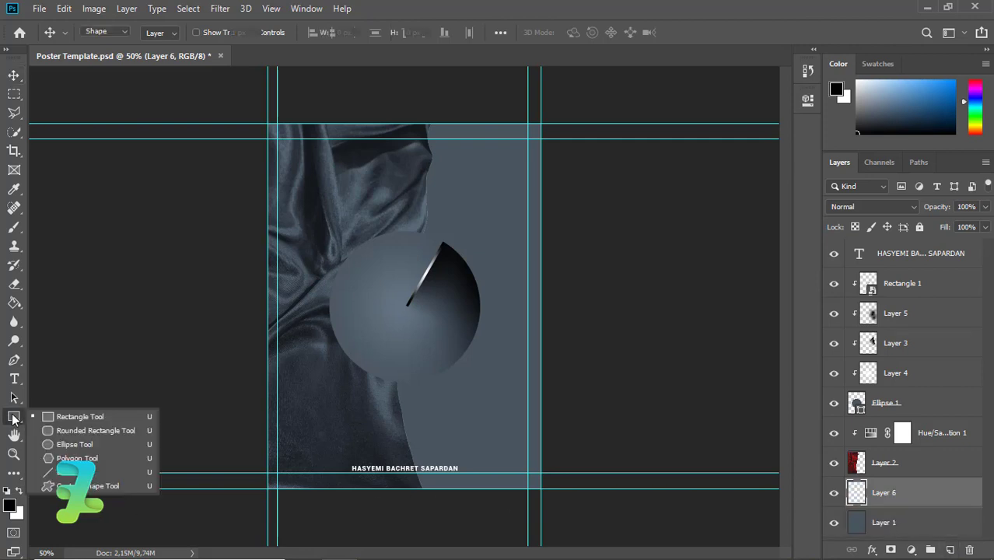
left_click(49, 450)
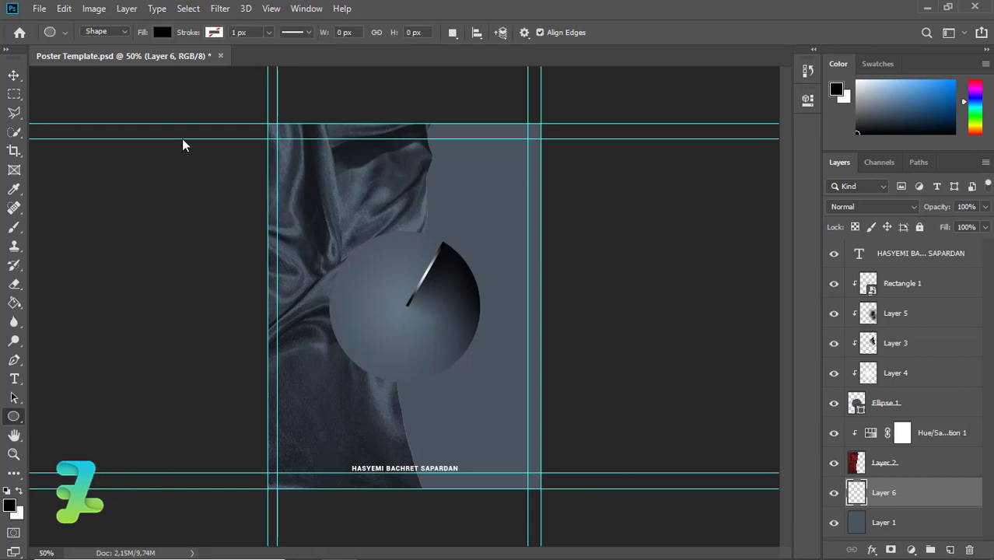
left_click(157, 36)
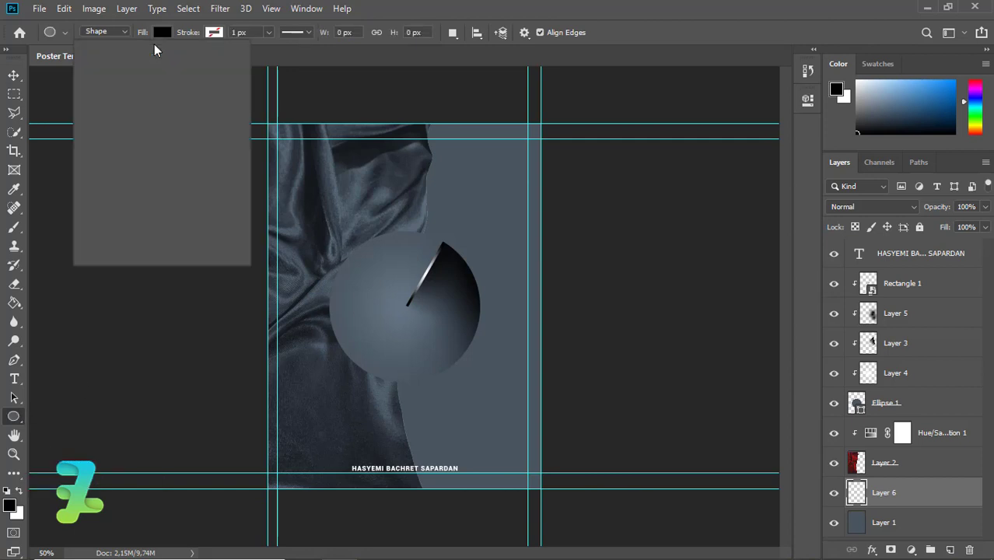
left_click(100, 60)
left_click(216, 34)
left_click(218, 33)
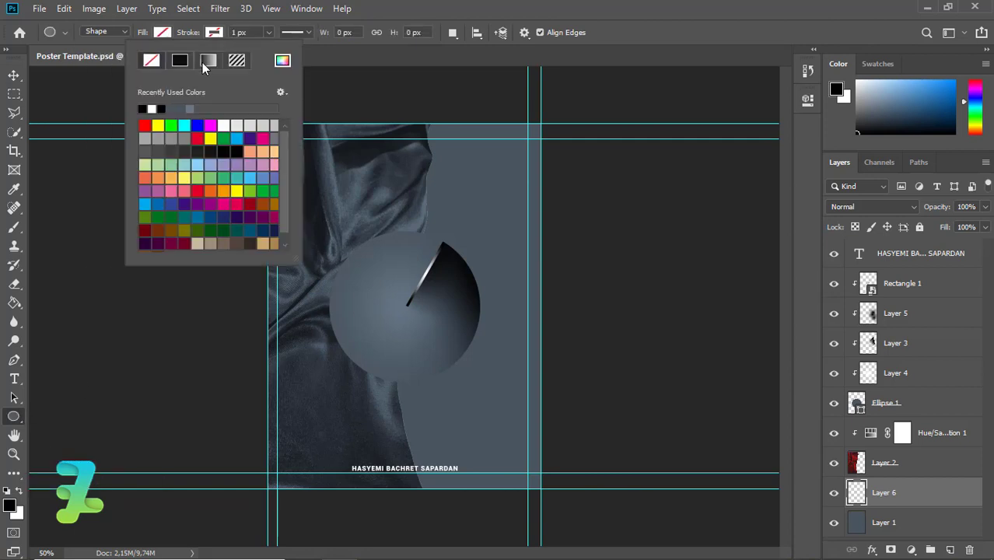
left_click(269, 32)
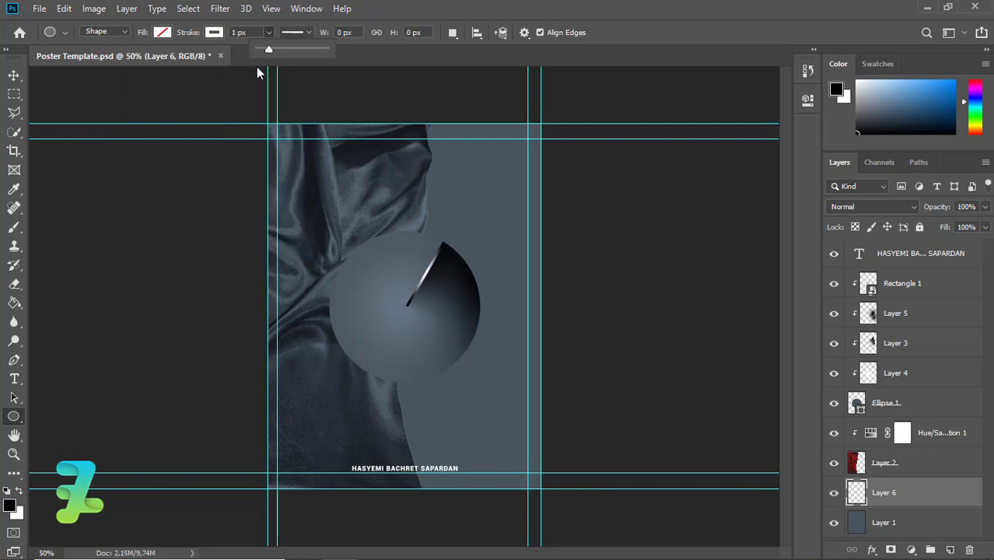
left_click_drag(268, 49, 274, 48)
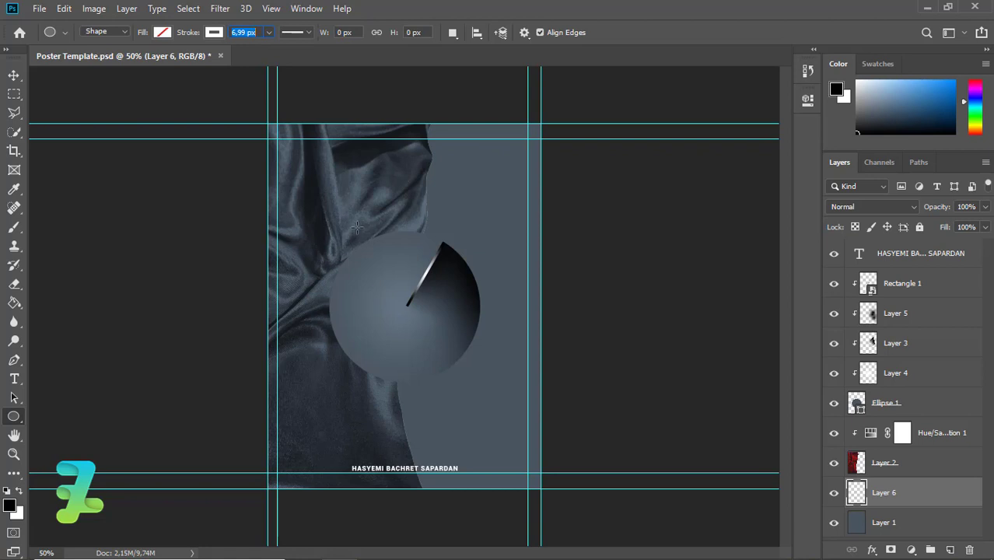
Draw a circle around the sphere and thicken its white outline to 26.22 px
left_click_drag(330, 211, 537, 404)
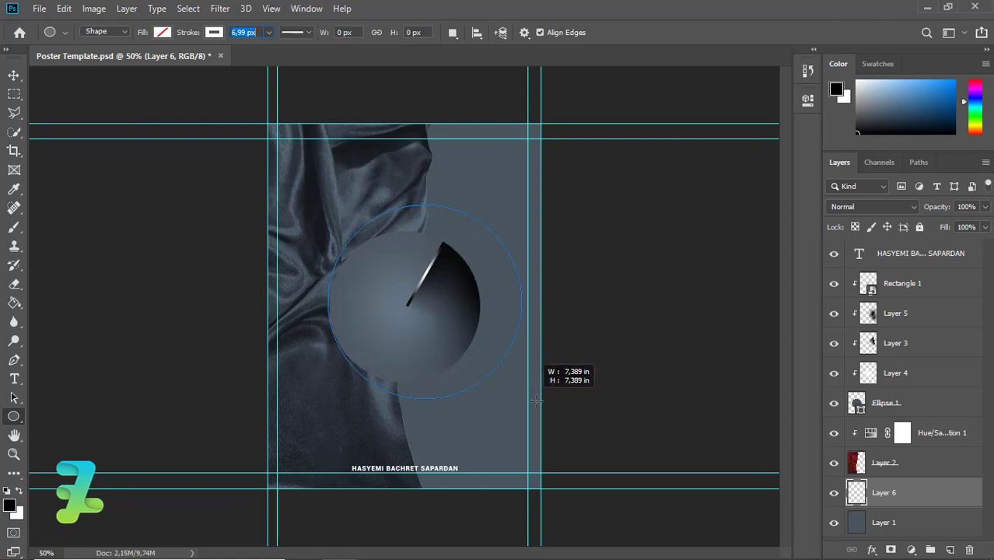
left_click_drag(537, 405, 545, 410)
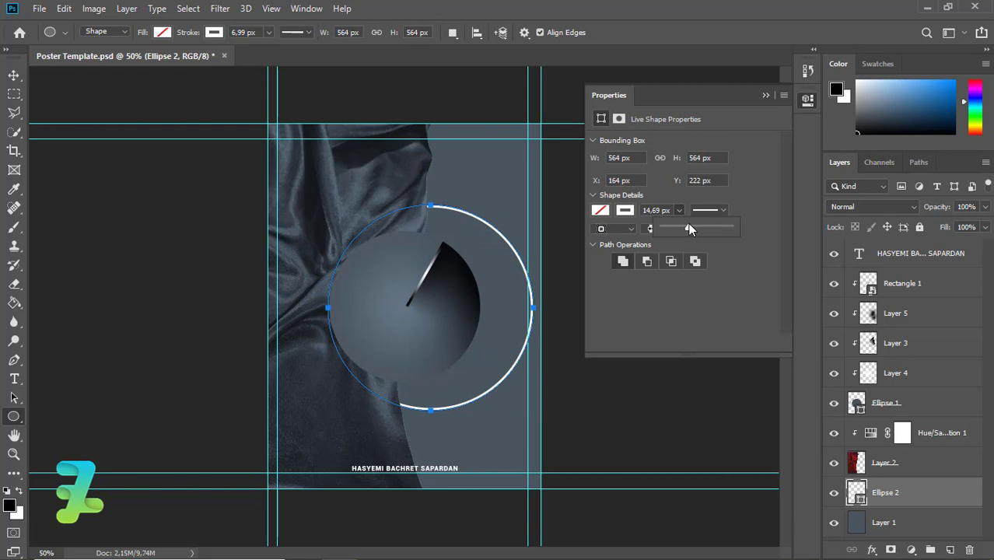
left_click_drag(688, 224, 692, 226)
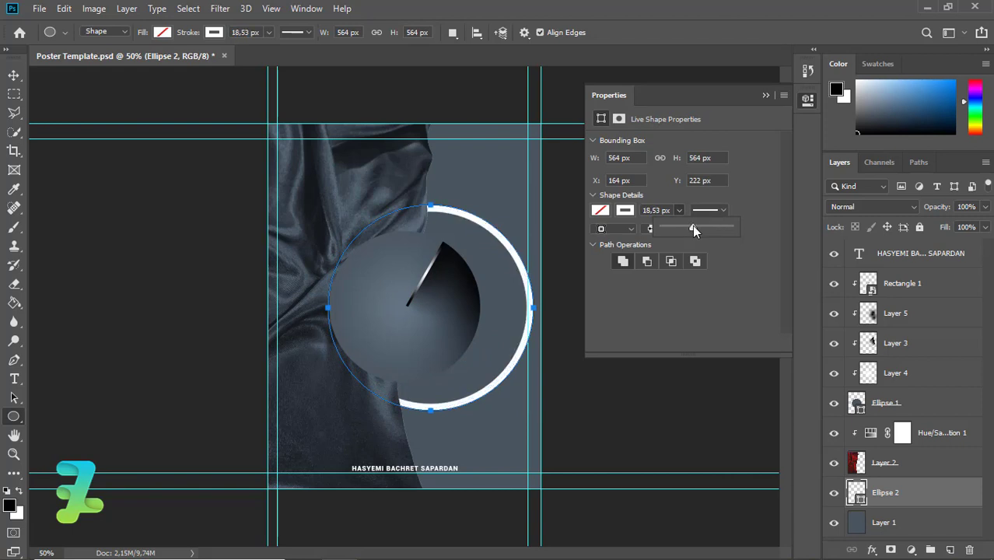
left_click_drag(692, 224, 702, 225)
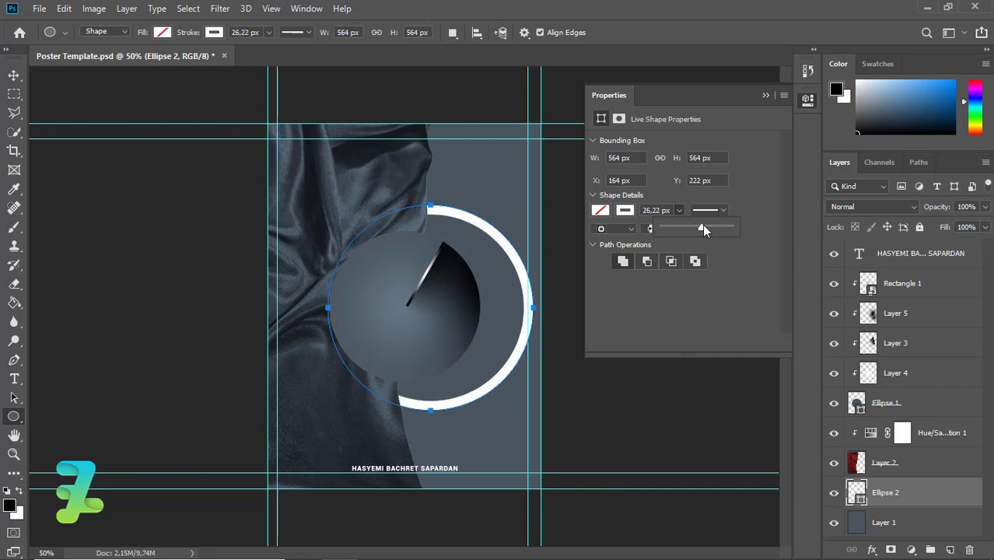
left_click(763, 93)
Centre the white ring horizontally on the poster
key("v")
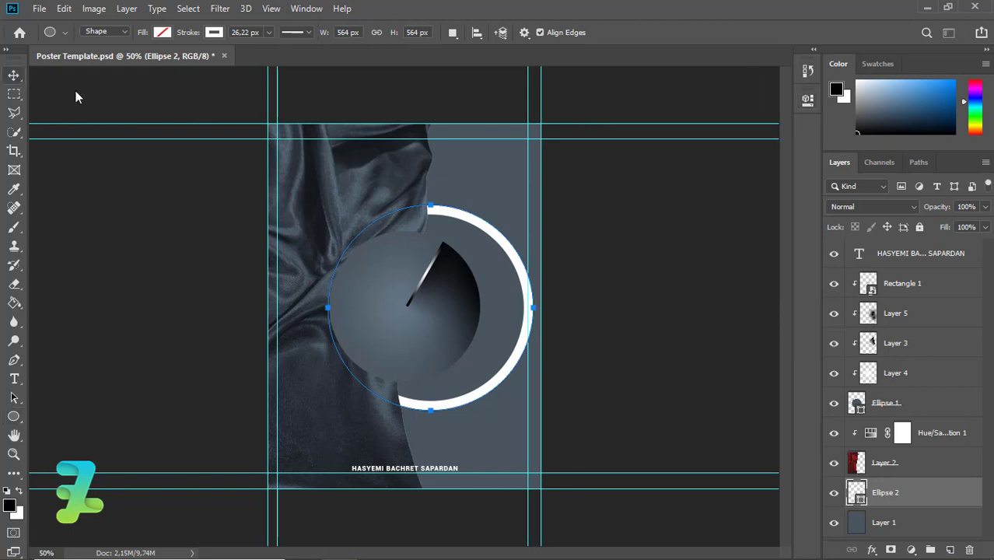
key("ctrl+a")
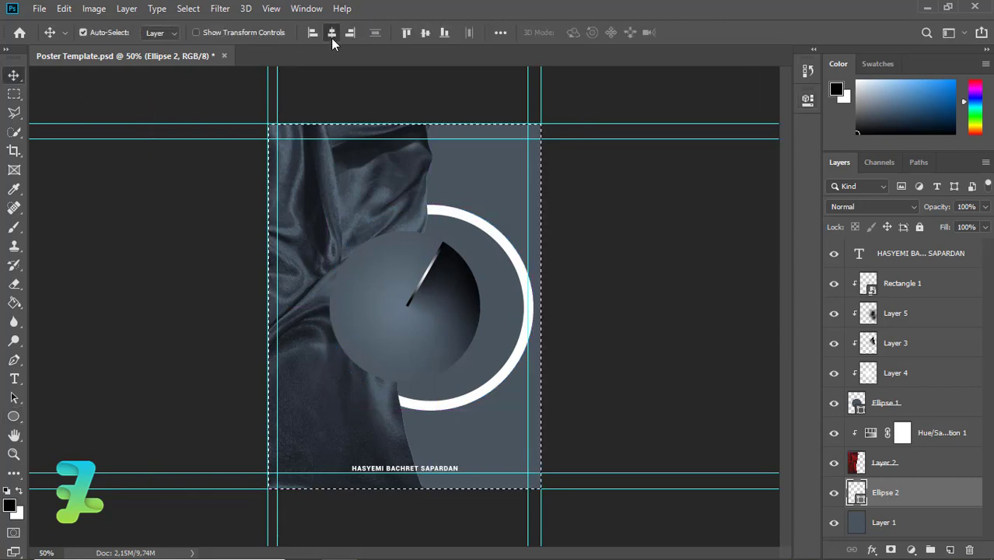
left_click(331, 31)
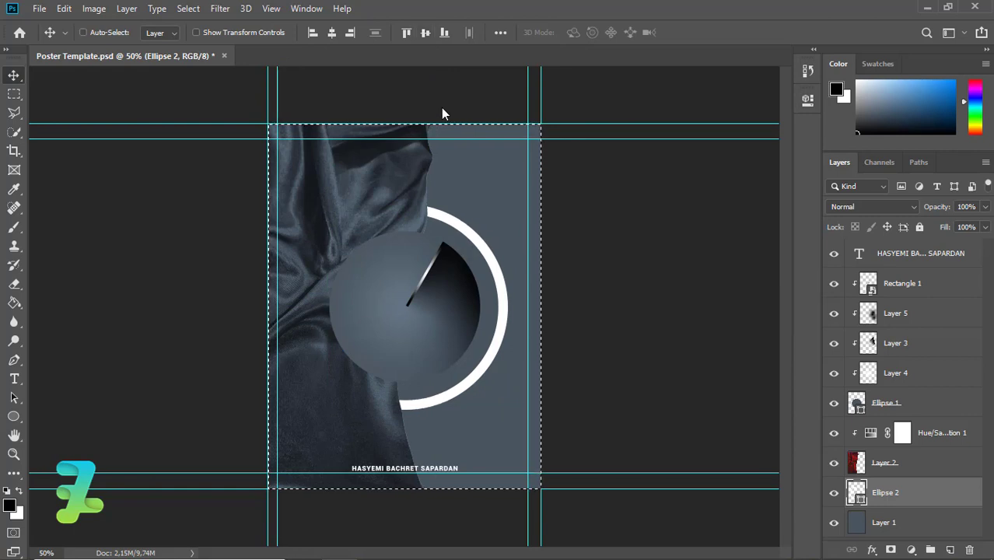
key("ctrl+d")
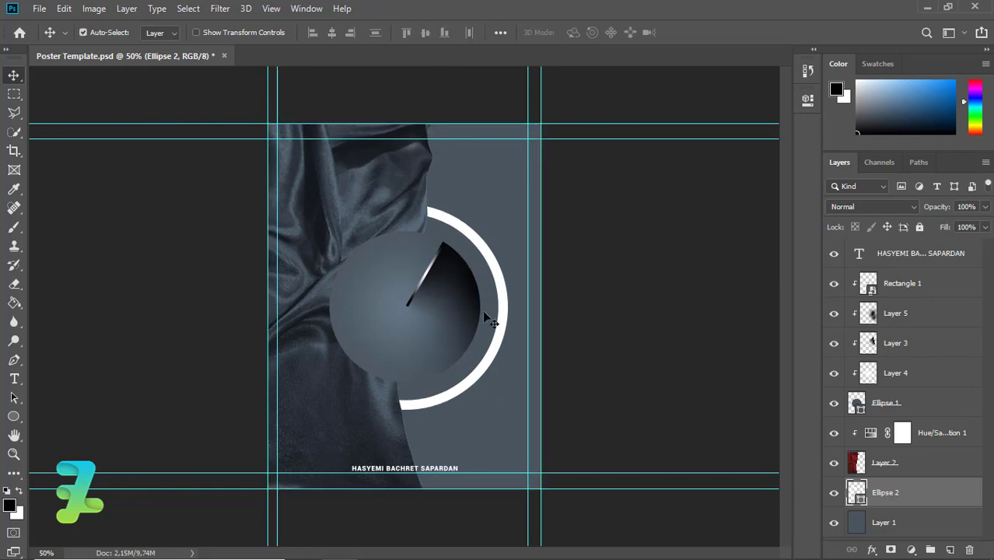
Shrink the ring to about 93% and duplicate it as an Ellipse 2 copy layer
key("ctrl+t")
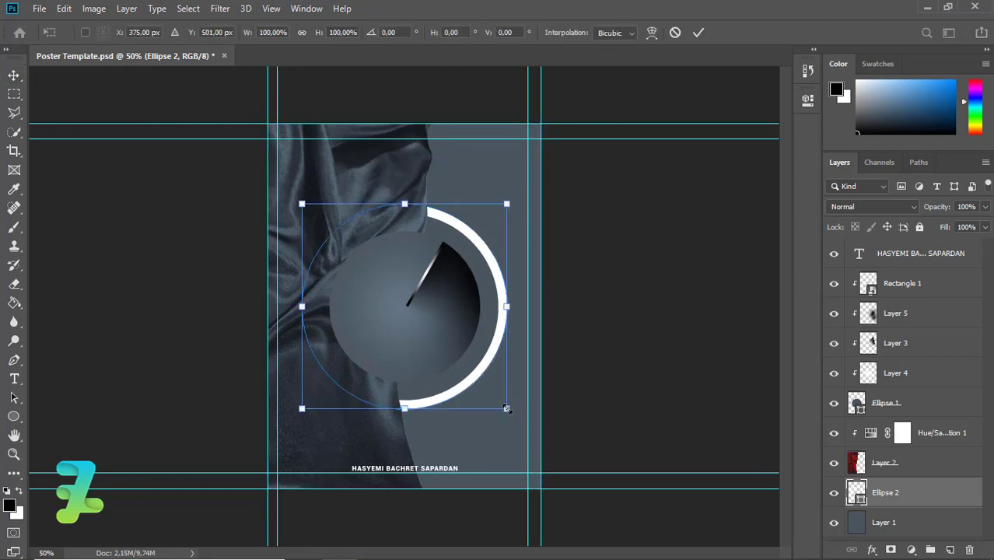
left_click_drag(506, 408, 500, 402)
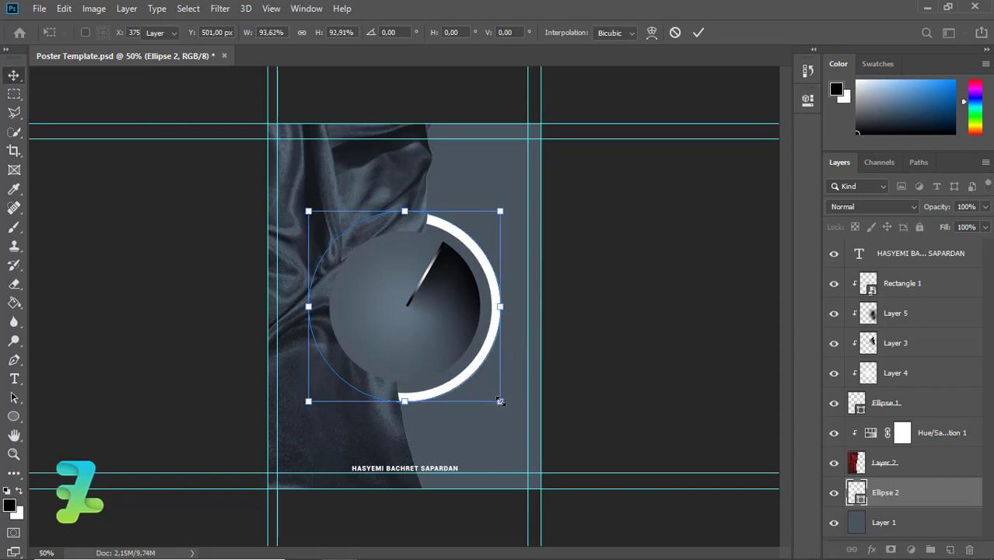
key("Return")
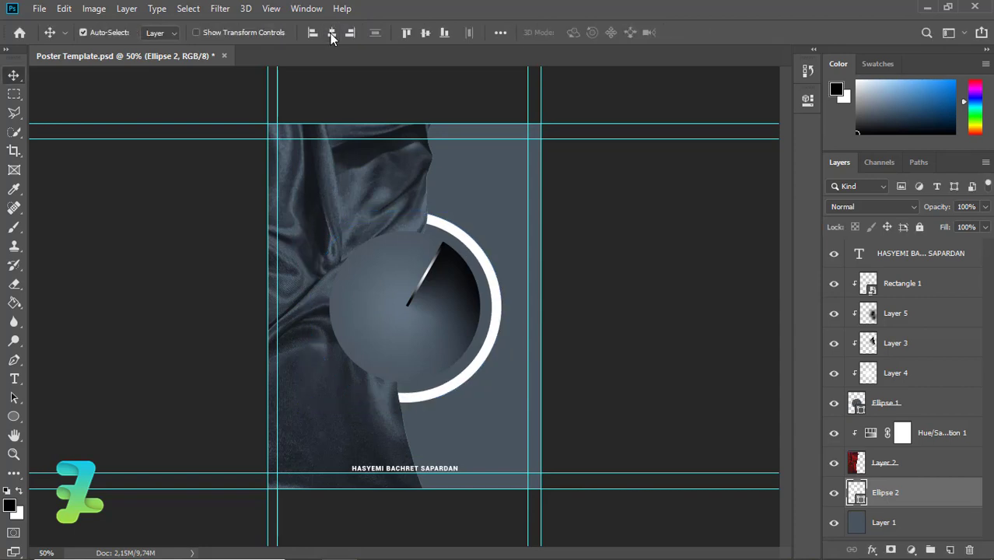
key("ctrl+a")
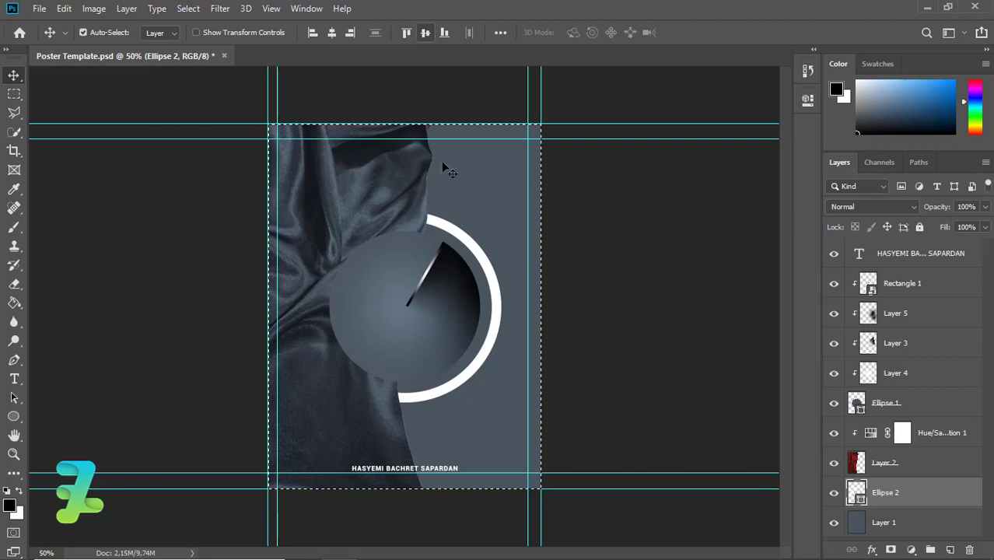
key("ctrl+d")
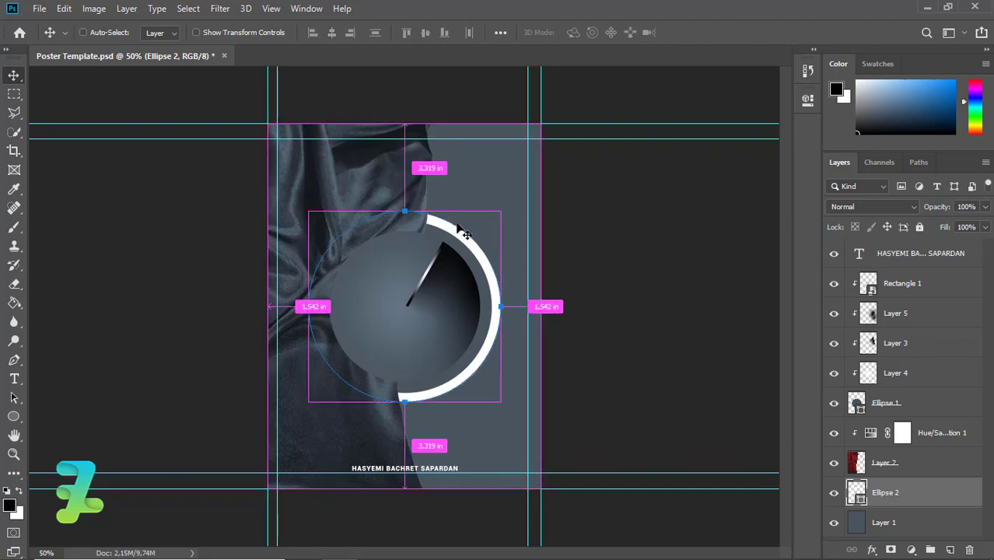
key("ctrl+j")
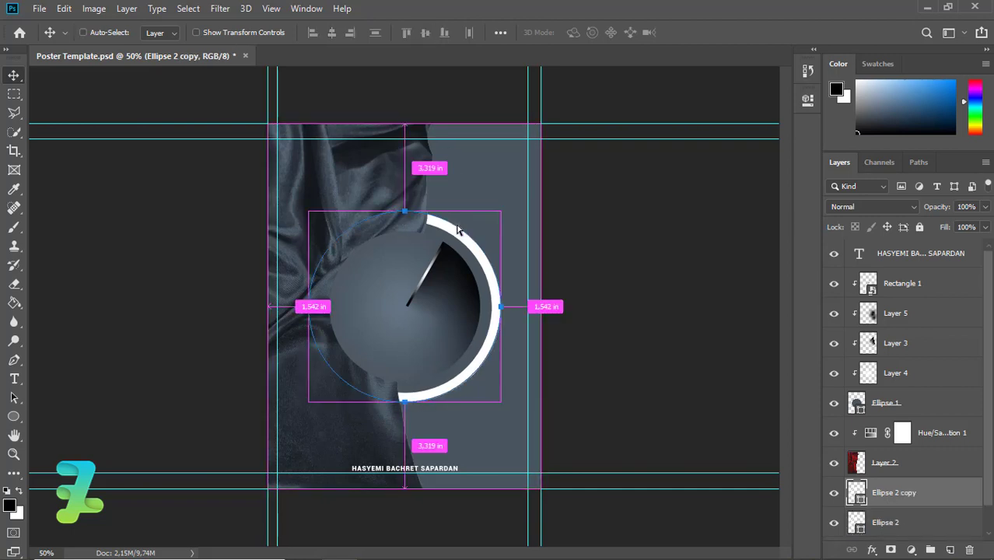
Scale the duplicated ring up to about 115%
key("ctrl+t")
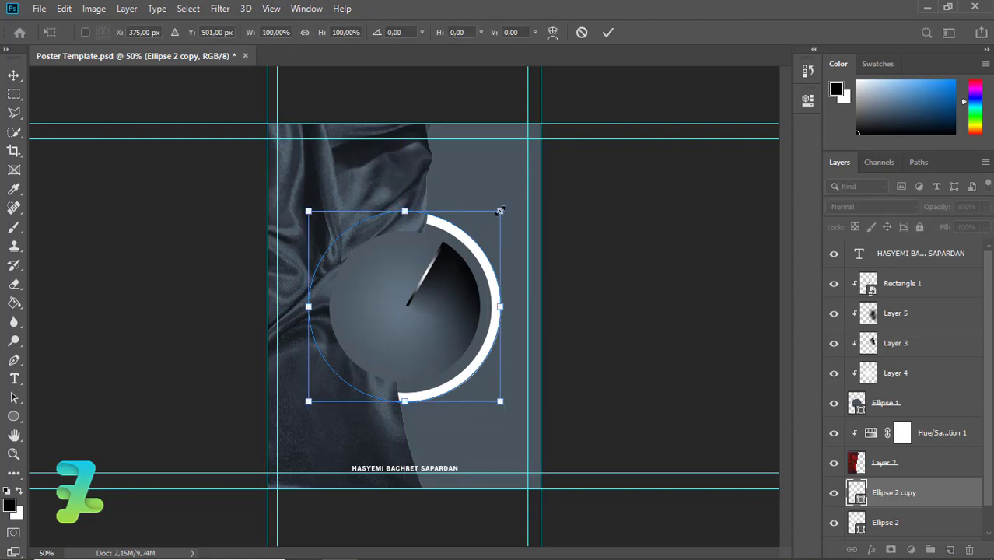
left_click_drag(499, 210, 515, 202)
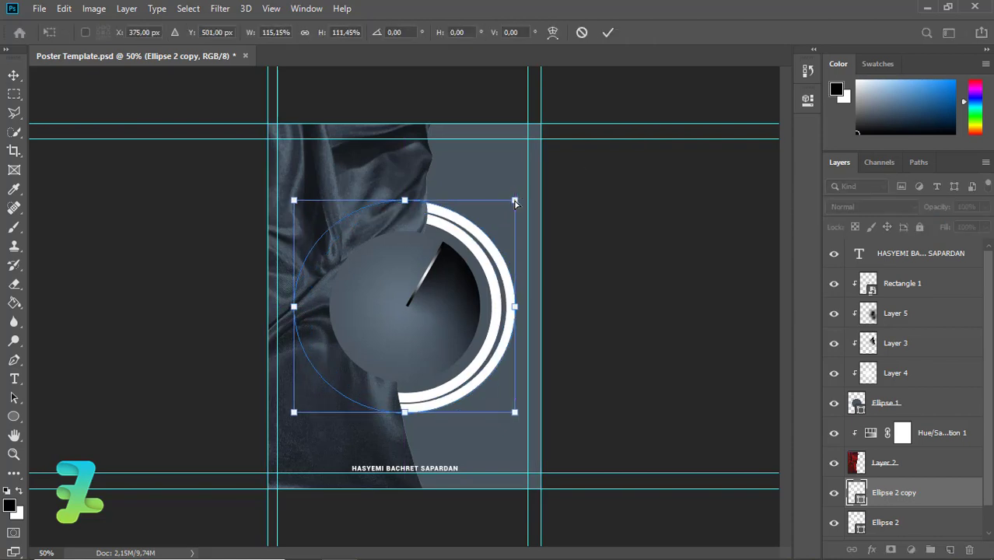
key("ctrl+z")
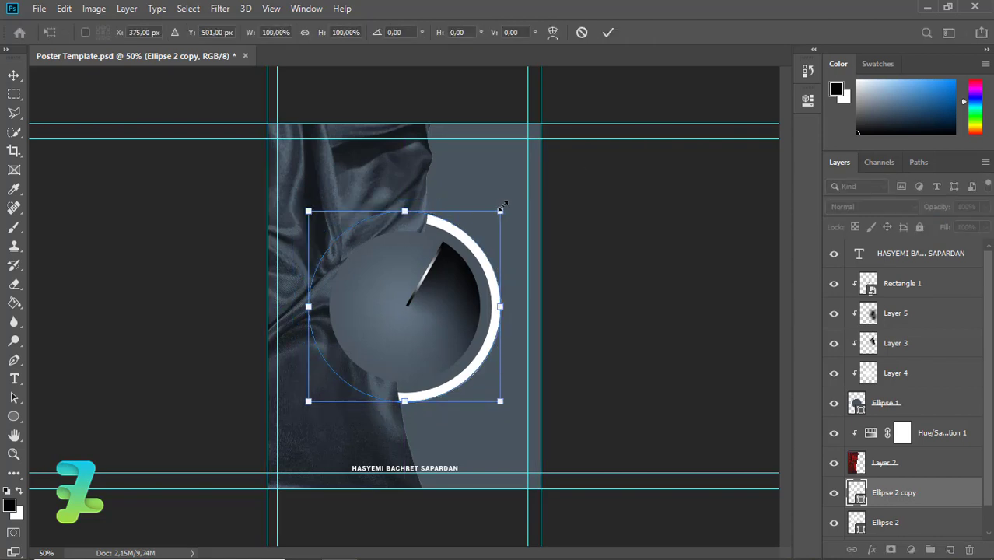
left_click_drag(501, 208, 532, 189)
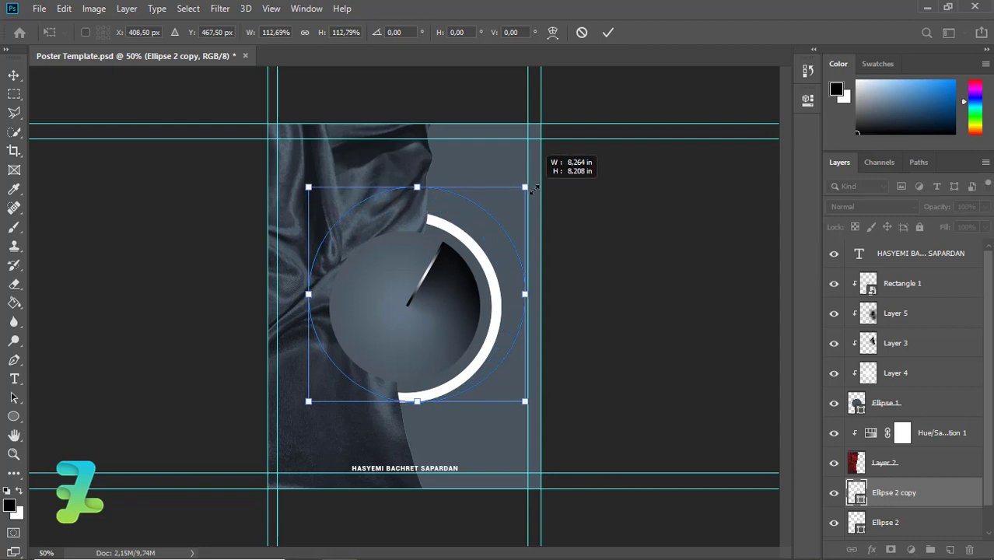
left_click_drag(533, 189, 534, 189)
type("408")
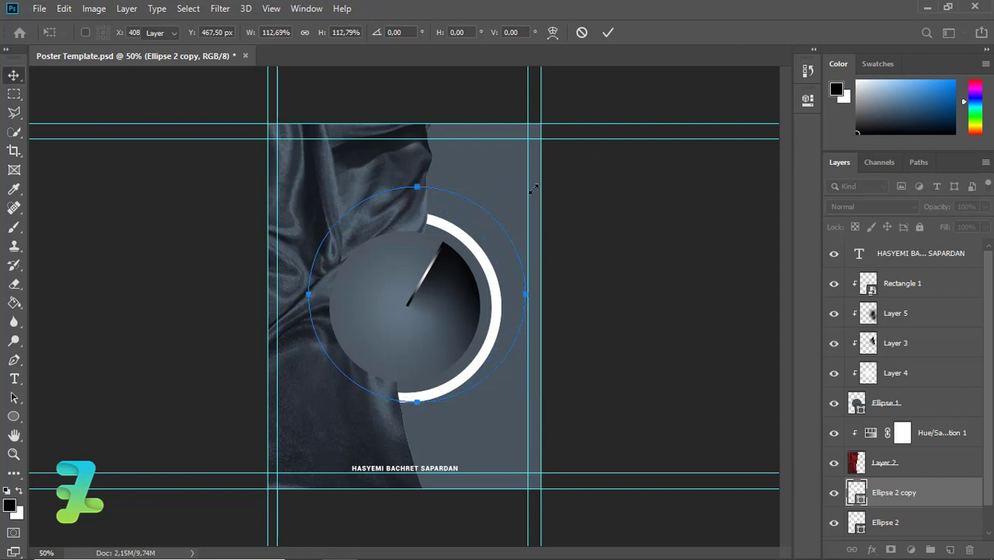
key("Return")
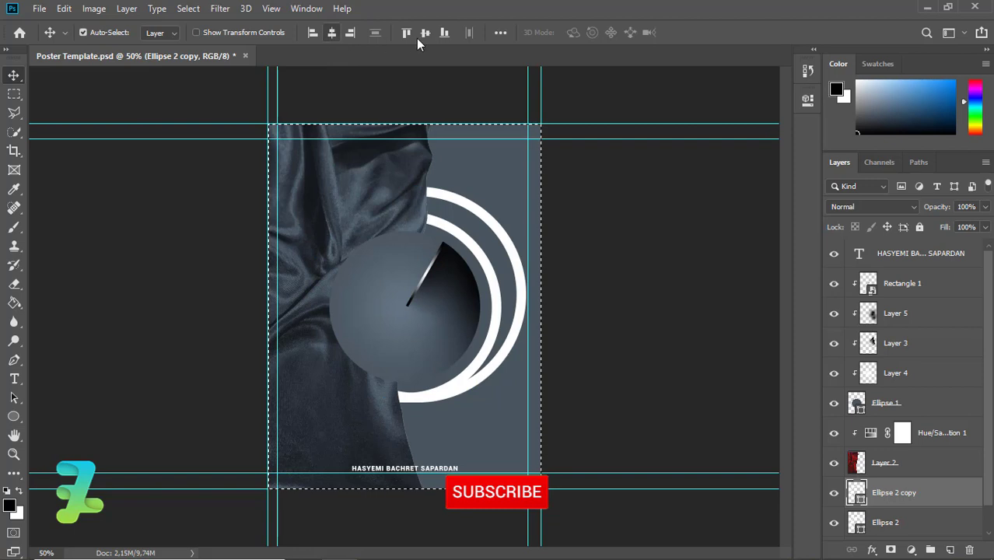
key("ctrl+z")
key("ctrl+z")
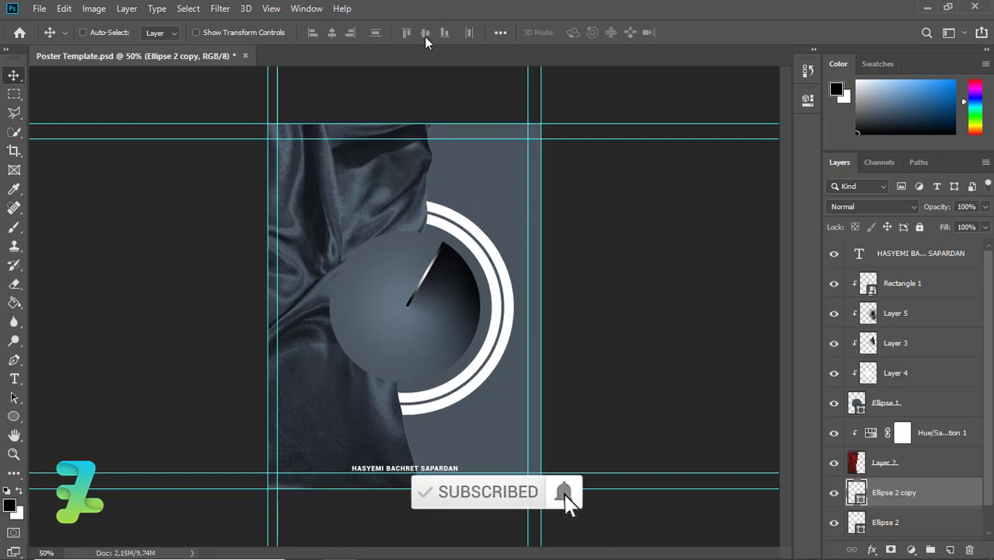
key("ctrl+t")
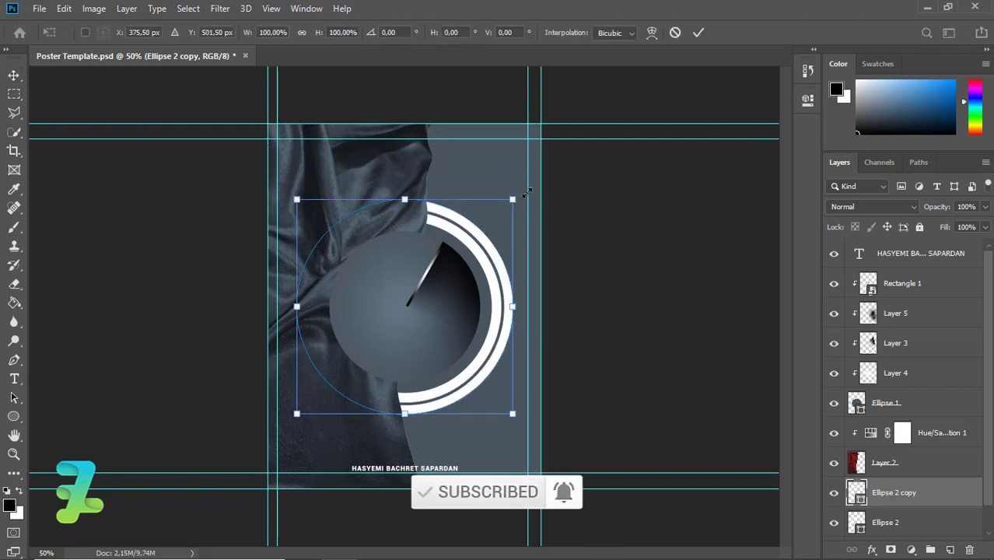
left_click_drag(526, 191, 559, 175)
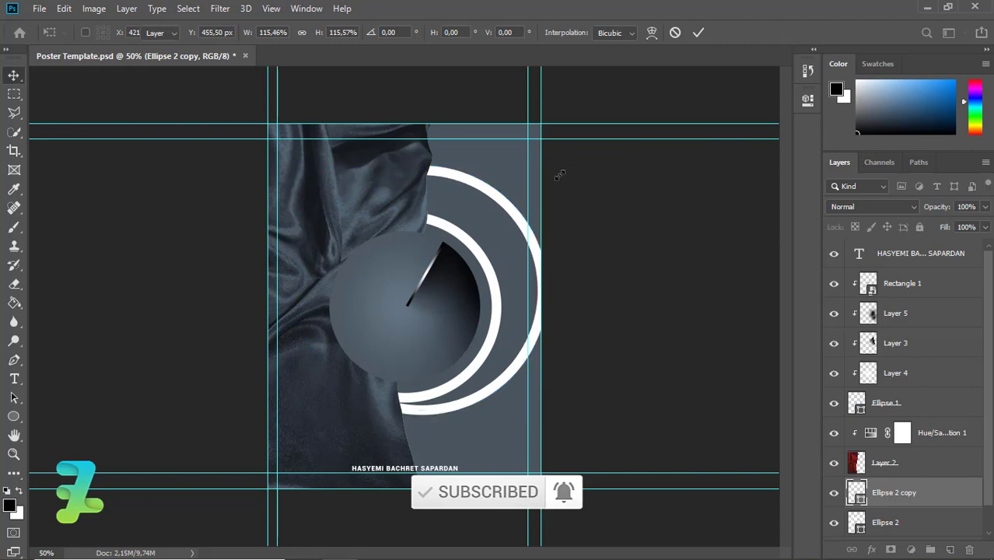
key("Return")
key("ctrl+a")
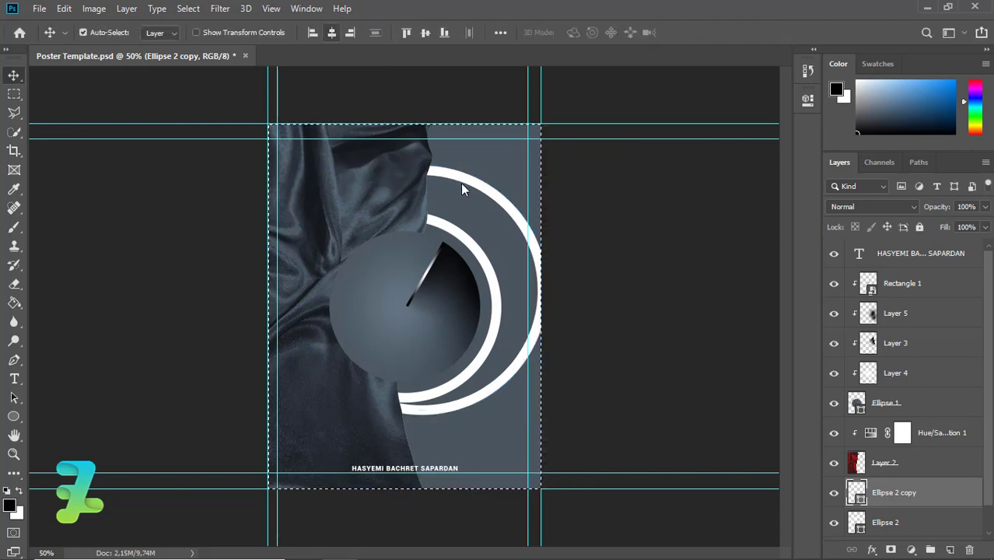
key("ctrl+z")
key("ctrl+d")
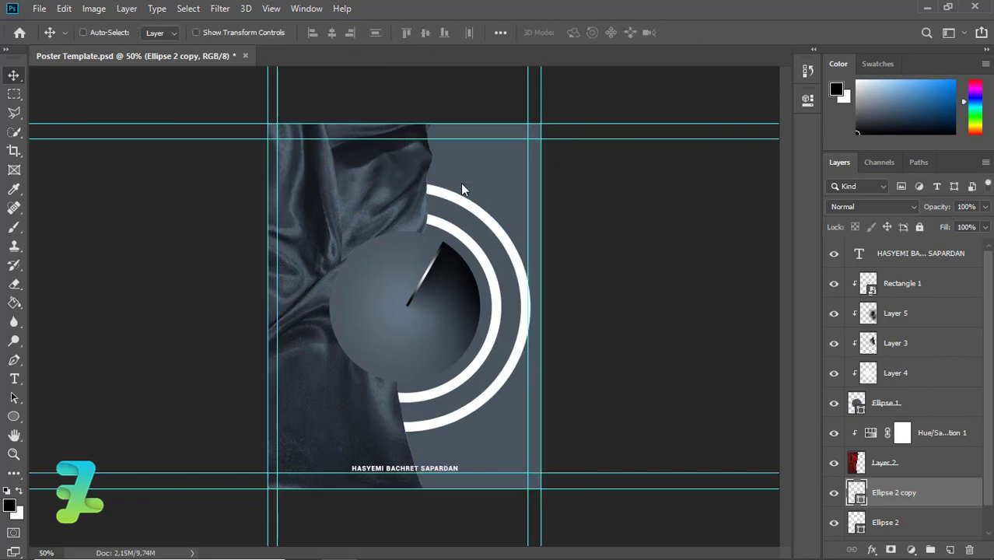
Shrink the copy ring to about 95% and centre it horizontally and vertically on the canvas
key("ctrl+t")
left_click_drag(529, 182, 517, 191)
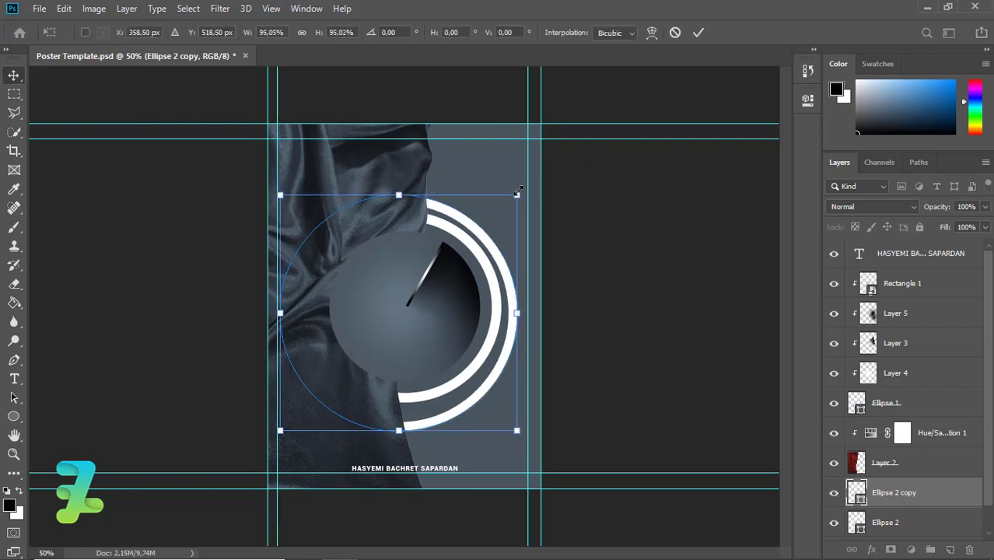
key("Return")
key("ctrl+a")
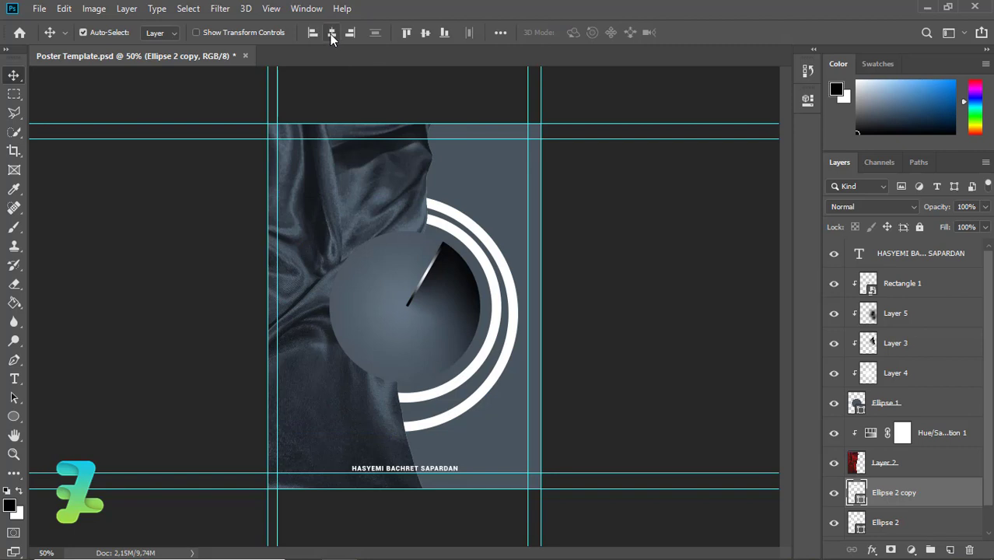
left_click(331, 33)
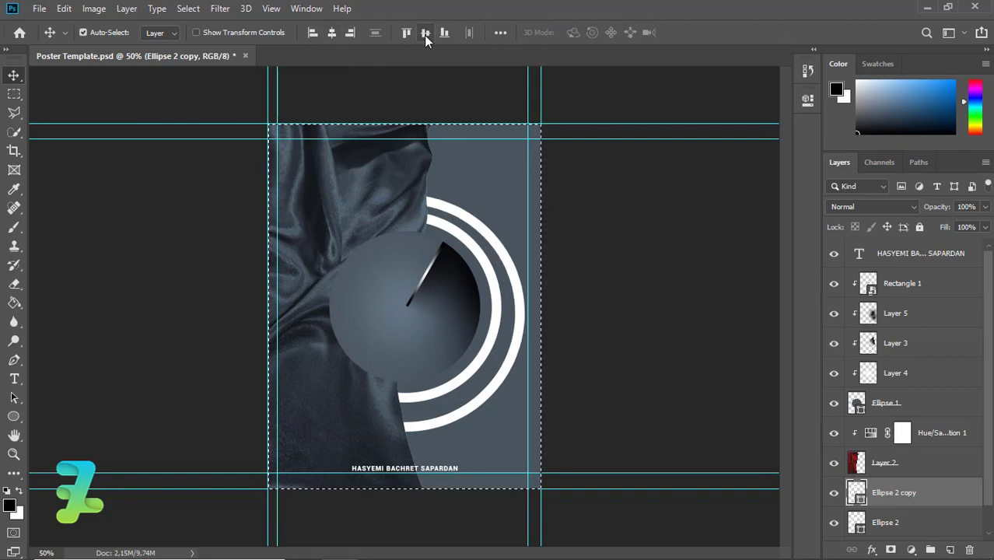
left_click(426, 33)
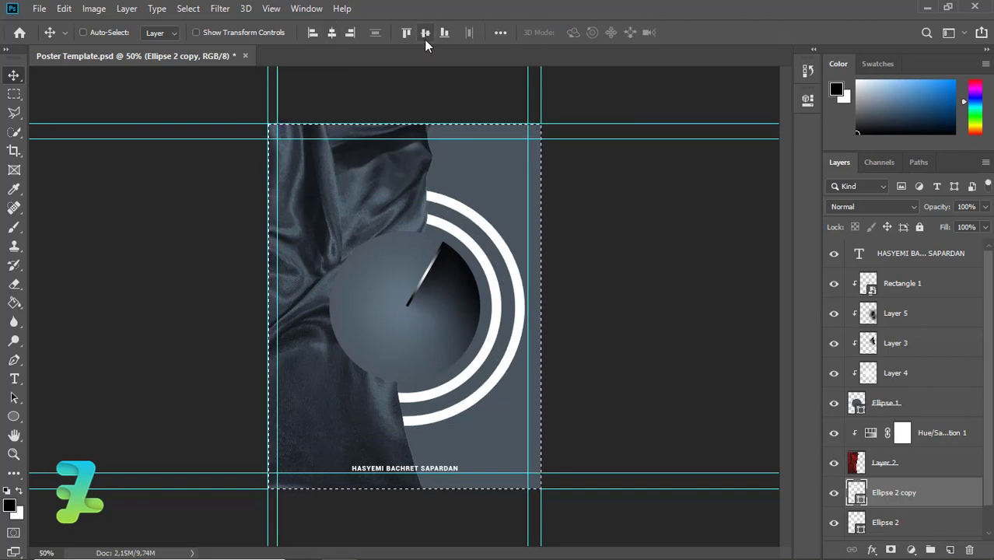
key("ctrl+d")
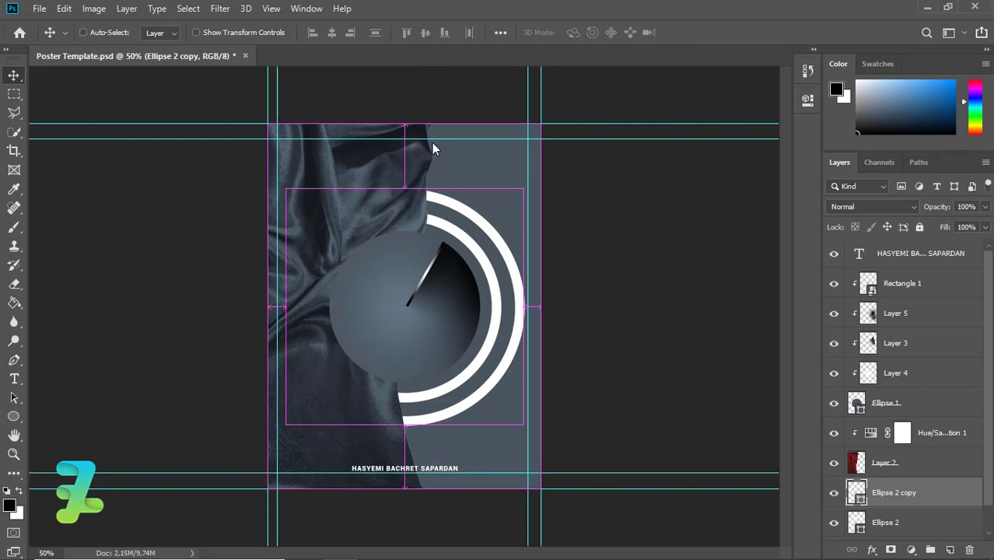
Enlarge the third ring to about 121%, trim it slightly, and centre it vertically
key("ctrl+t")
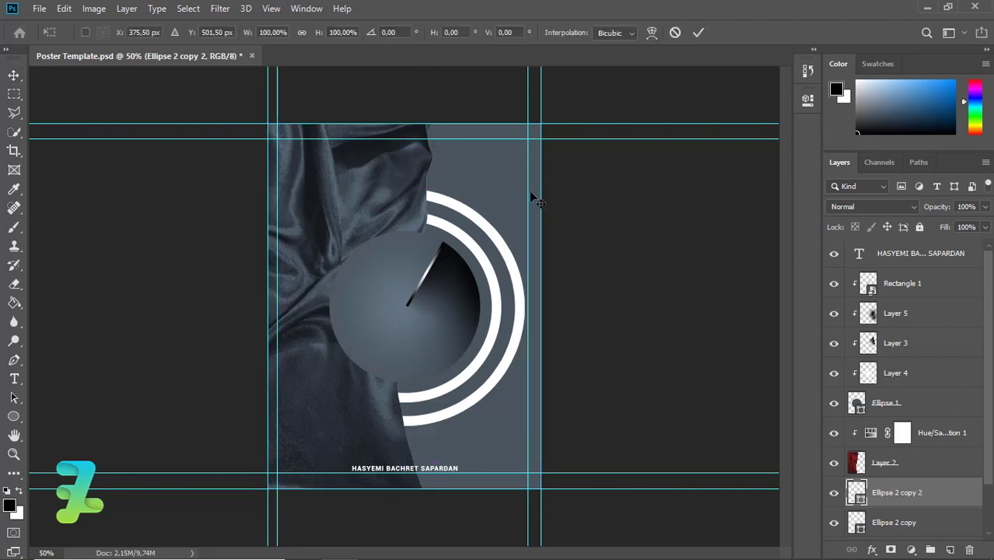
left_click_drag(526, 184, 588, 155)
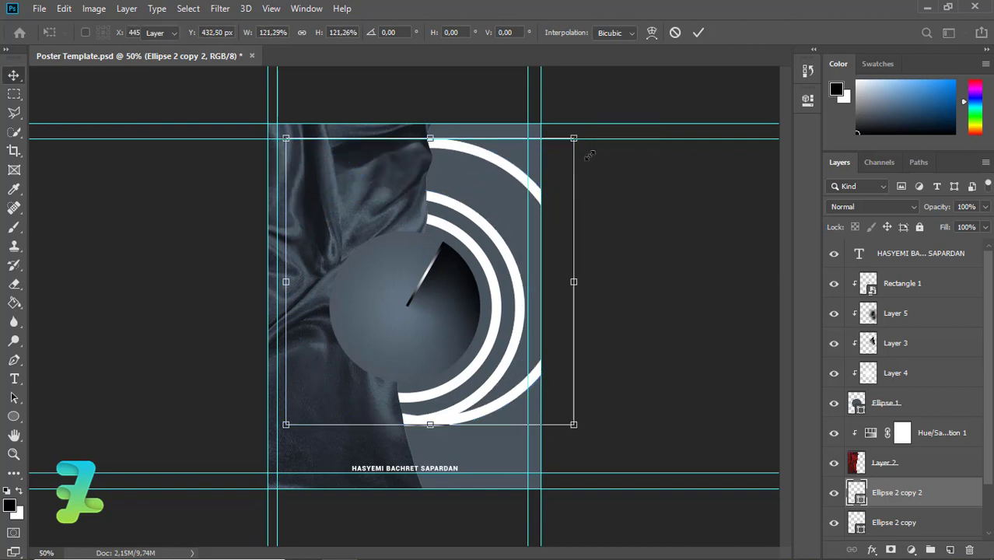
key("Return")
key("ctrl+a")
left_click(424, 34)
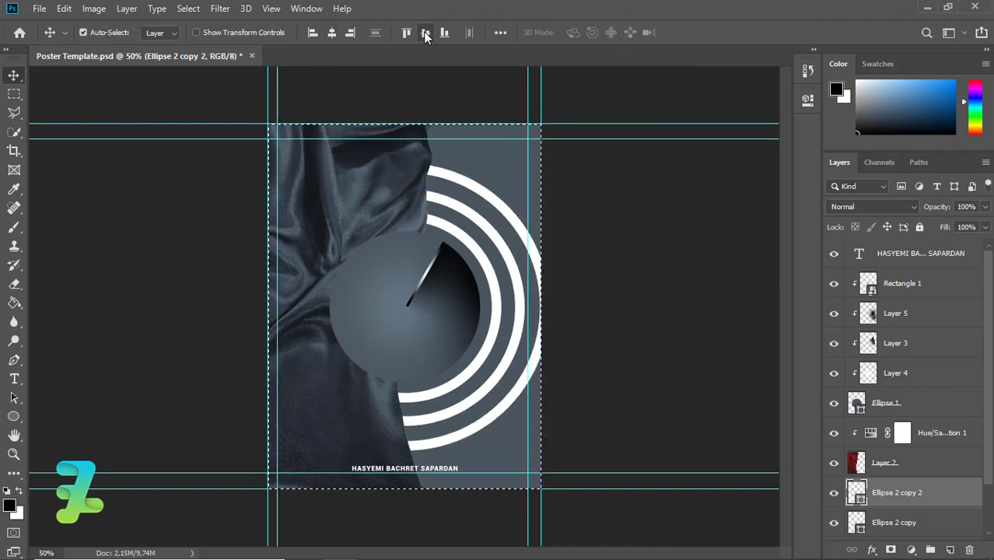
key("ctrl+d")
key("ctrl+t")
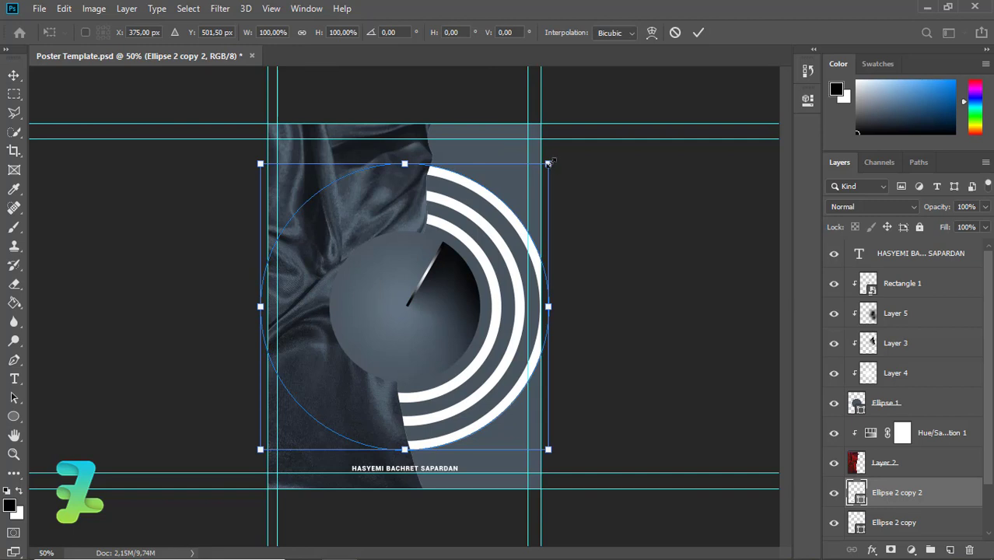
left_click_drag(548, 164, 541, 170)
key("Return")
key("ctrl+a")
left_click(424, 32)
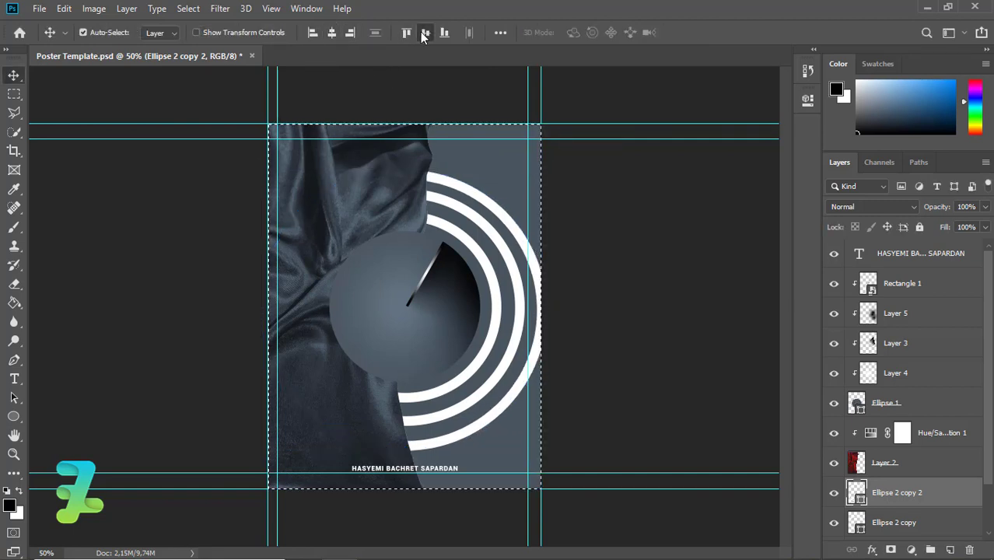
key("ctrl+d")
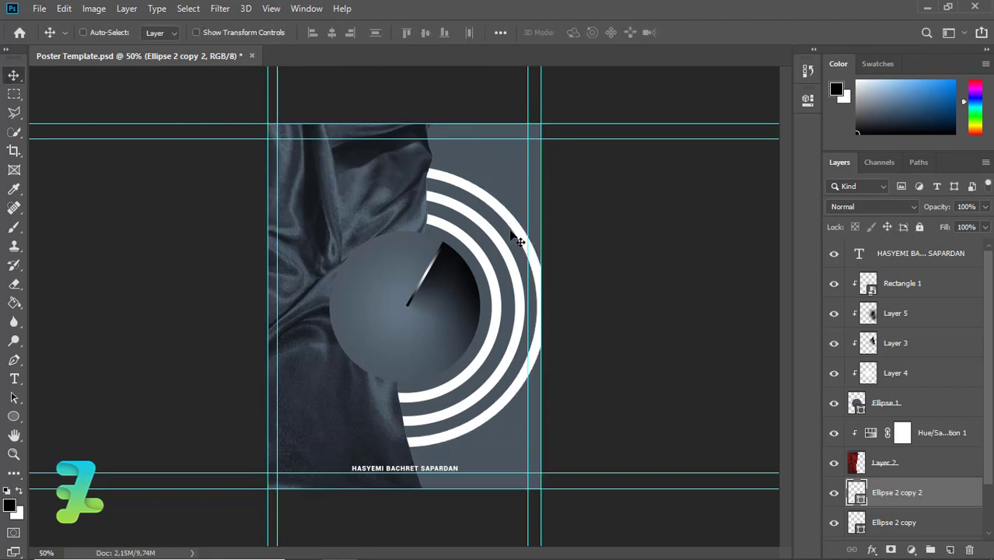
Duplicate it into a fourth ring enlarged to about 113%, centre it, and duplicate as copy 4
key("ctrl+j")
left_click(517, 238, "ctrl")
key("ctrl+t")
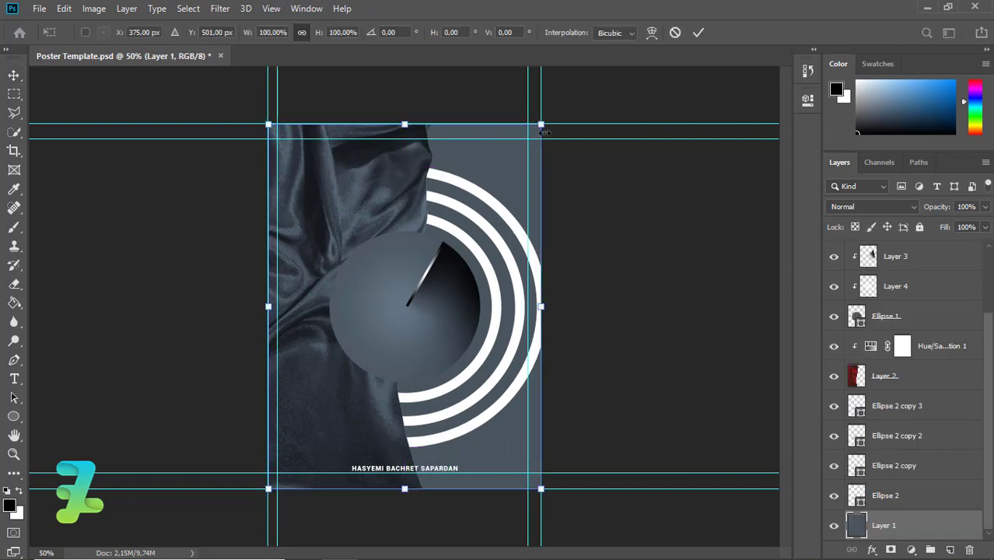
left_click_drag(543, 131, 580, 109)
key("Return")
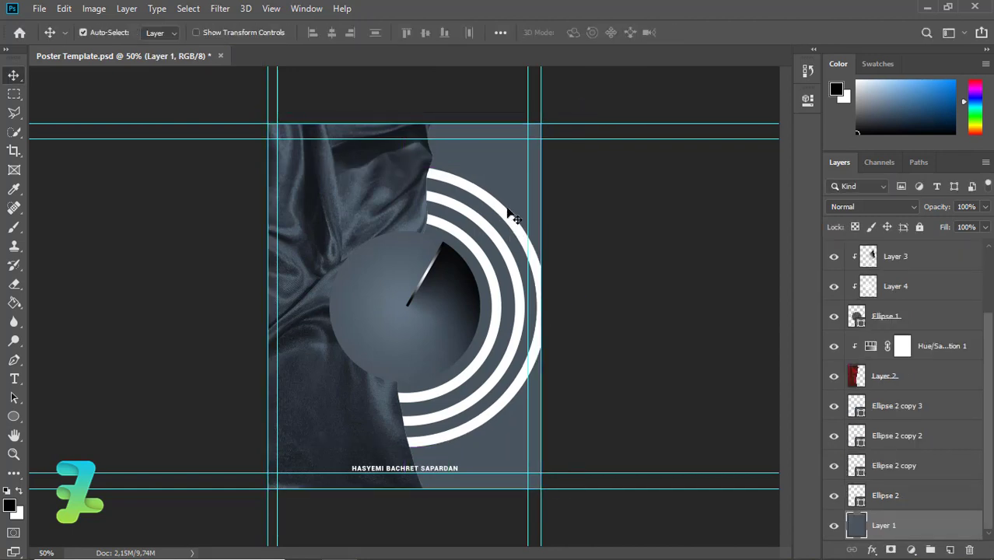
left_click(510, 214)
key("ctrl+t")
left_click_drag(541, 166, 592, 140)
key("Return")
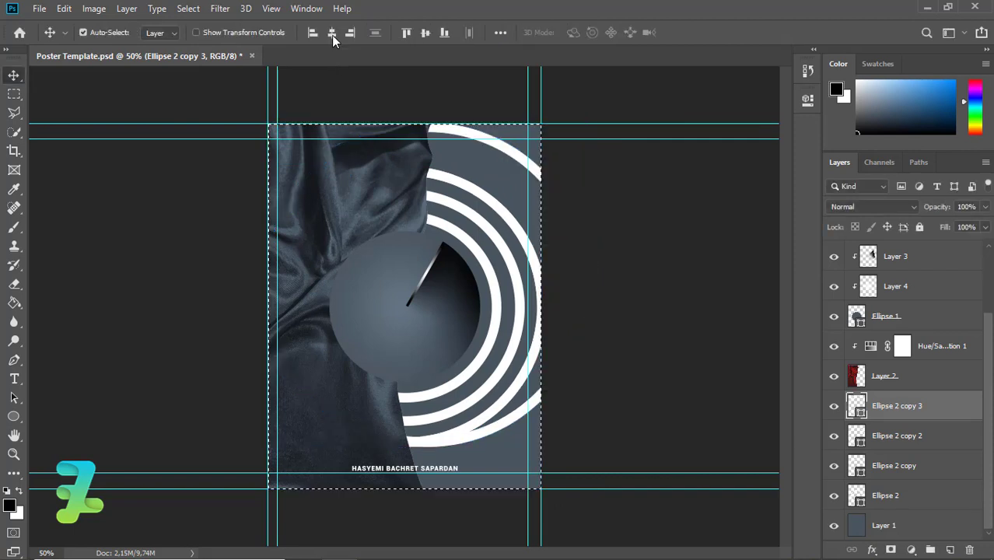
left_click(426, 36)
key("ctrl+d")
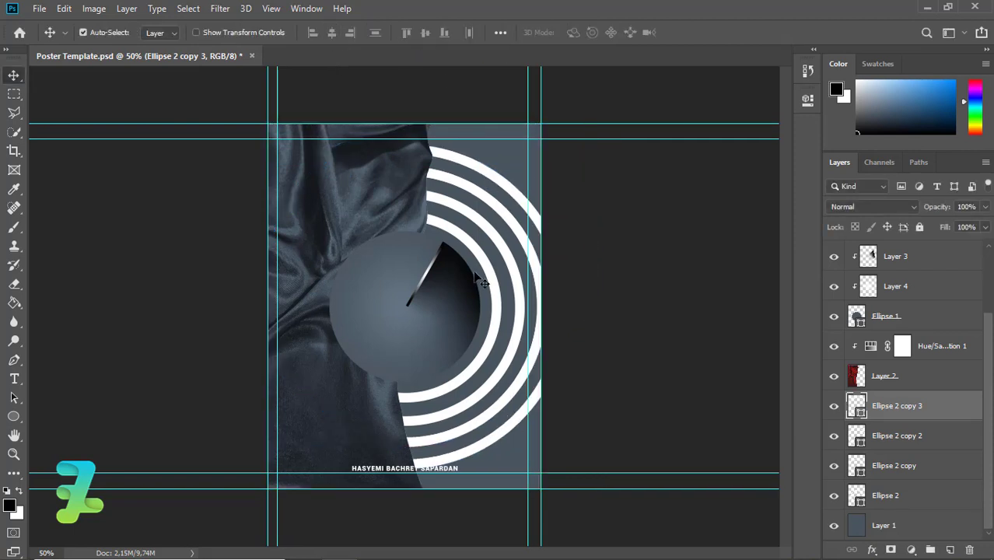
key("ctrl+j")
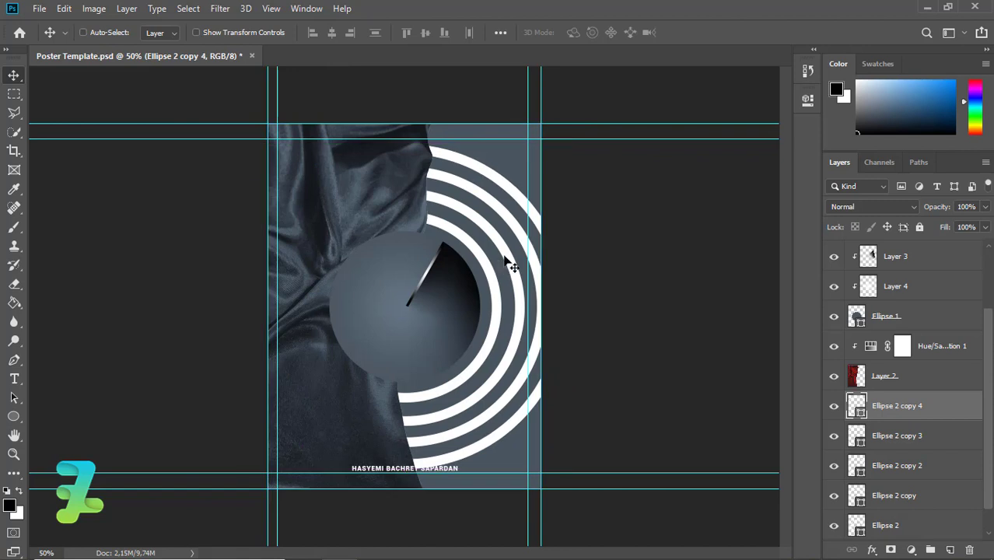
Enlarge the new ring copy to about 112% and centre it vertically on the canvas
key("ctrl+t")
left_click_drag(567, 143, 622, 115)
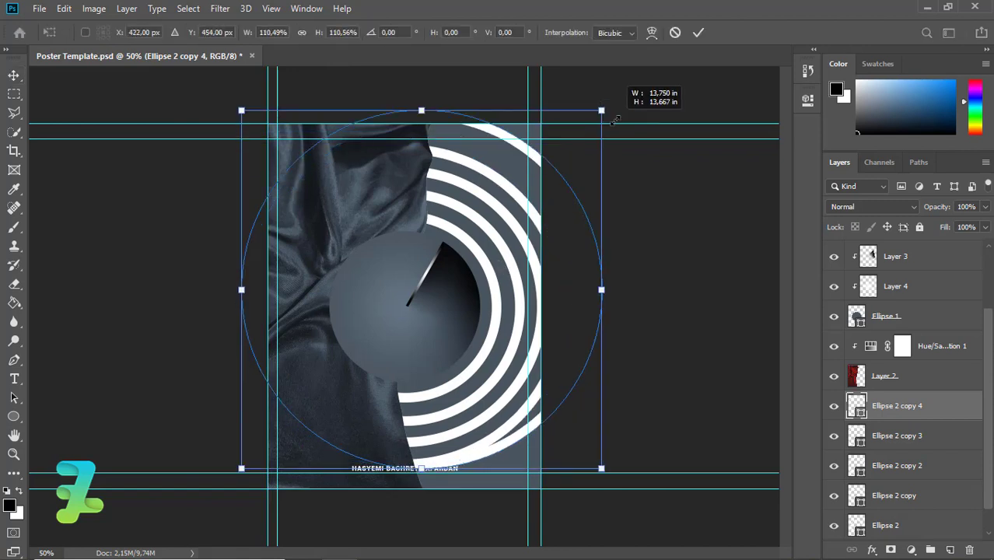
key("Return")
key("ctrl+a")
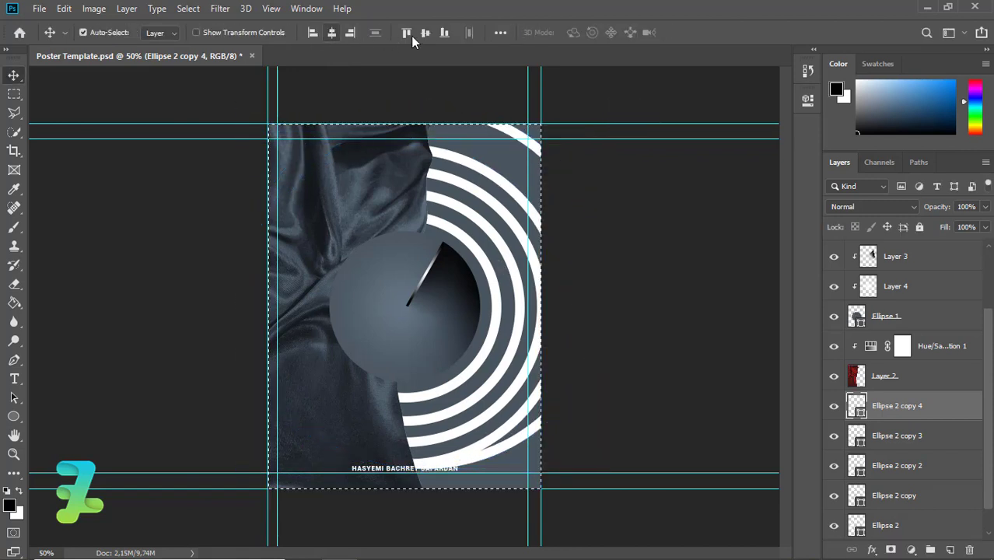
left_click(406, 34)
left_click(425, 34)
key("ctrl+d")
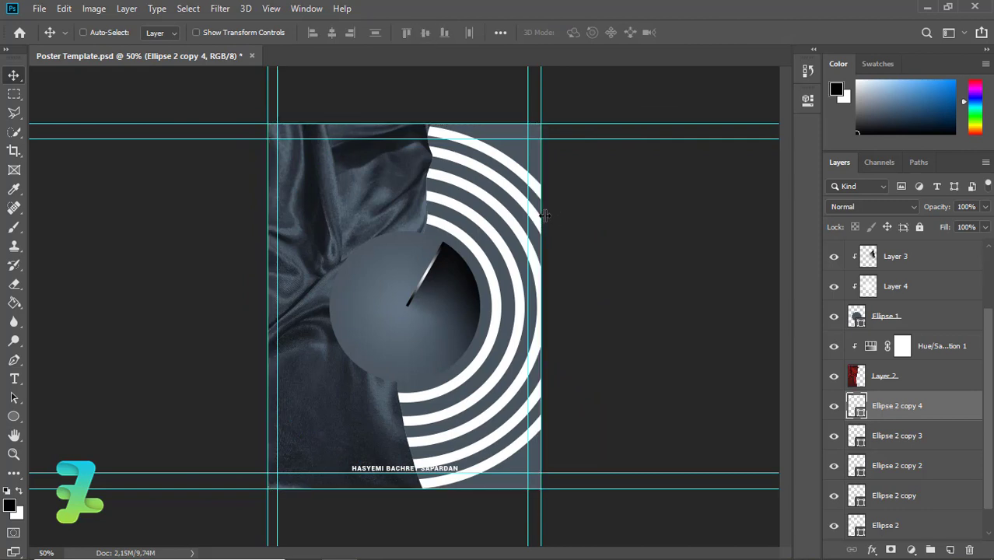
Fine-tune the ring's size (about 105%, then 98%) and re-centre it vertically
key("ctrl+t")
left_click_drag(591, 132, 608, 102)
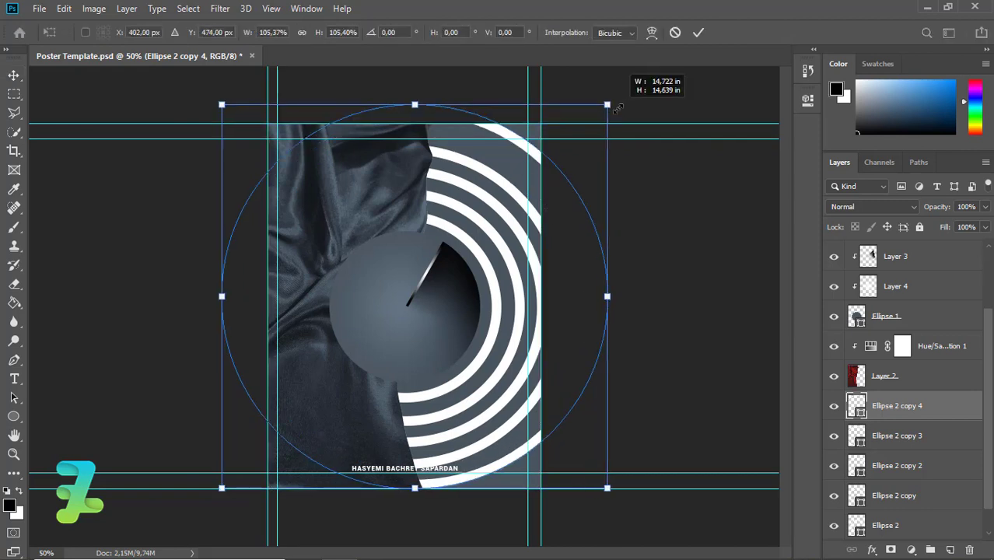
key("Return")
key("ctrl+a")
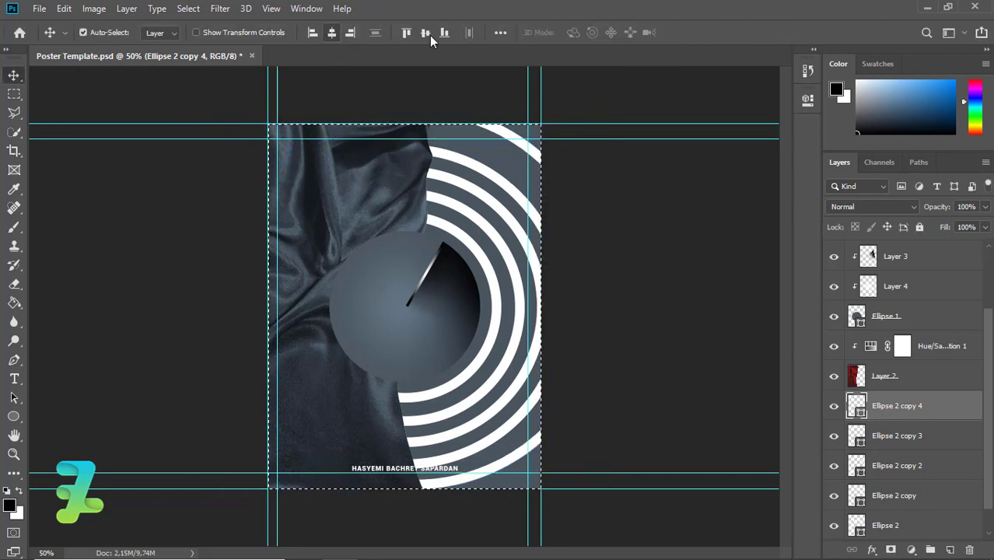
left_click(427, 35)
key("ctrl+d")
key("ctrl+t")
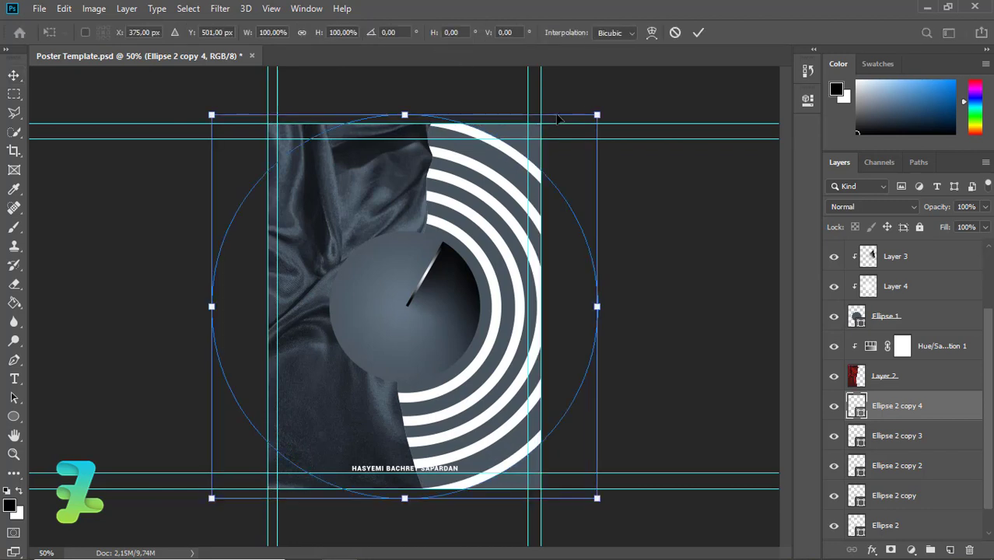
left_click_drag(600, 111, 585, 114)
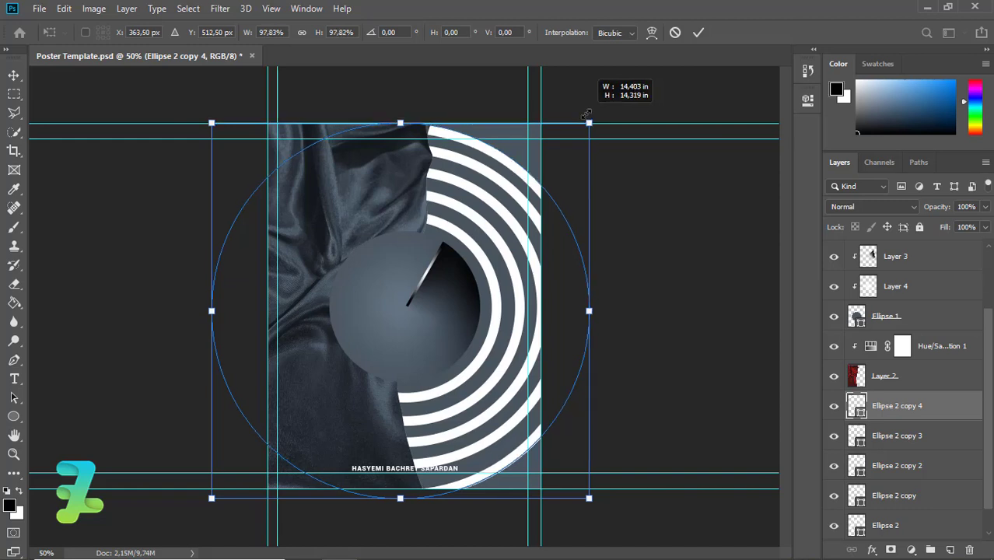
key("Return")
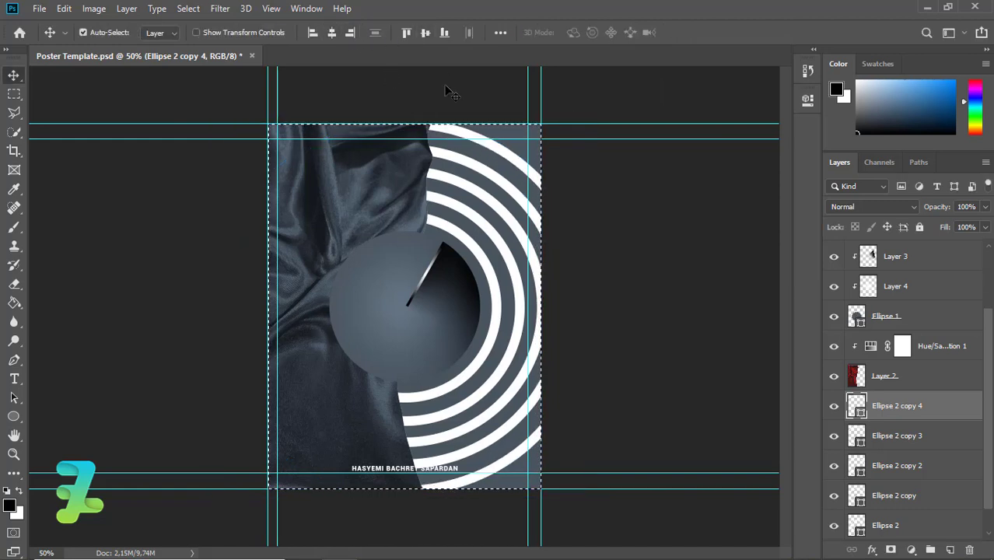
key("ctrl+t")
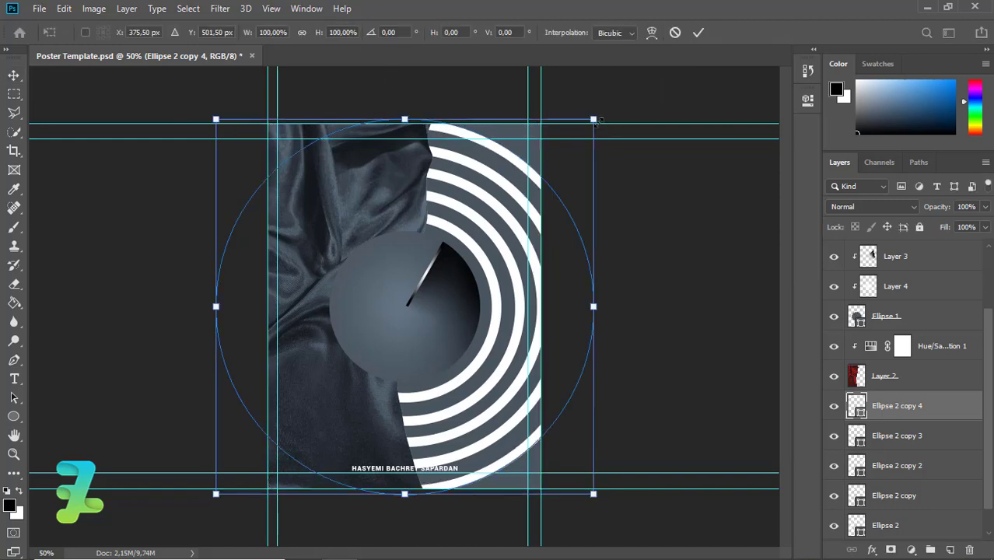
left_click_drag(599, 121, 594, 119)
key("Return")
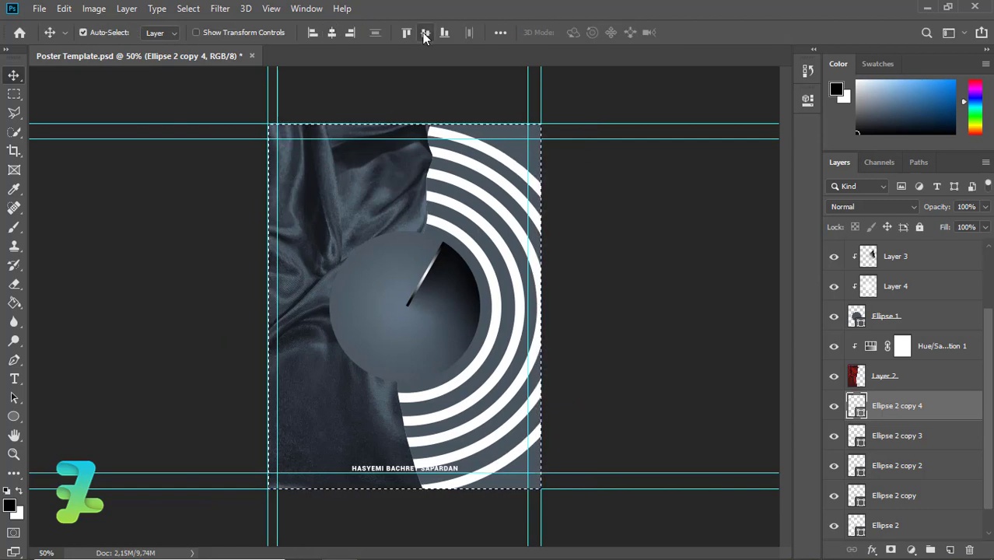
key("ctrl+d")
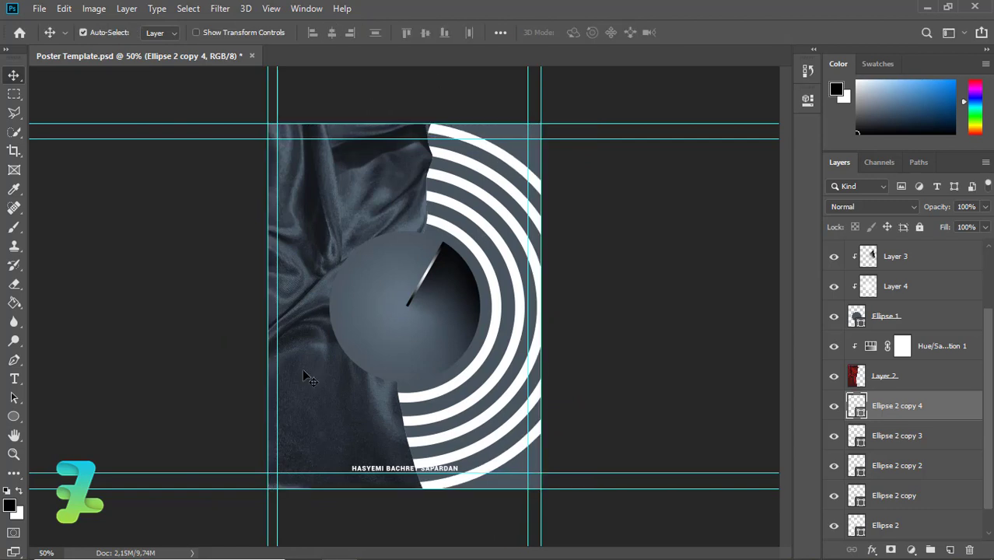
Duplicate the ring as Ellipse 2 copy 5, enlarge it about 106% and centre it vertically
key("ctrl+j")
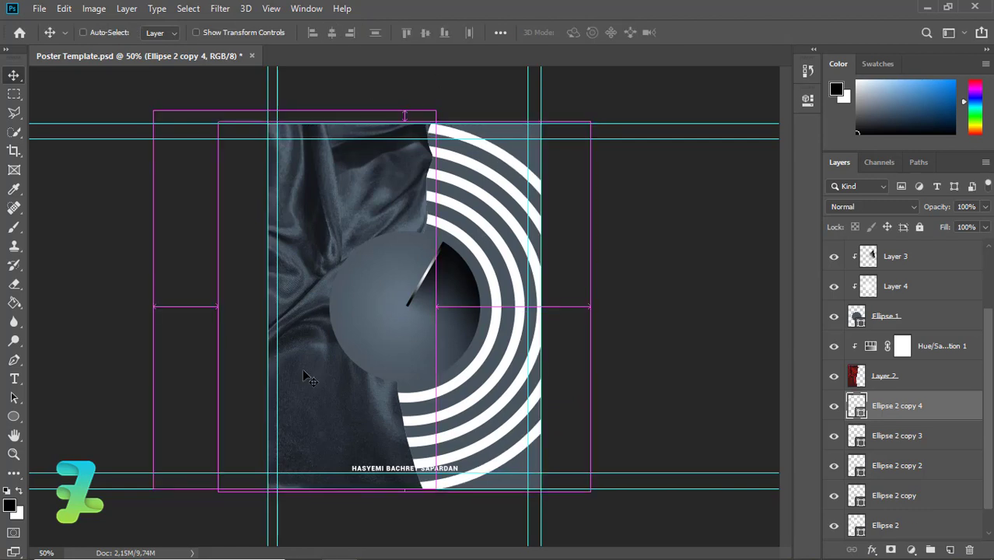
key("ctrl+t")
left_click_drag(591, 122, 614, 97)
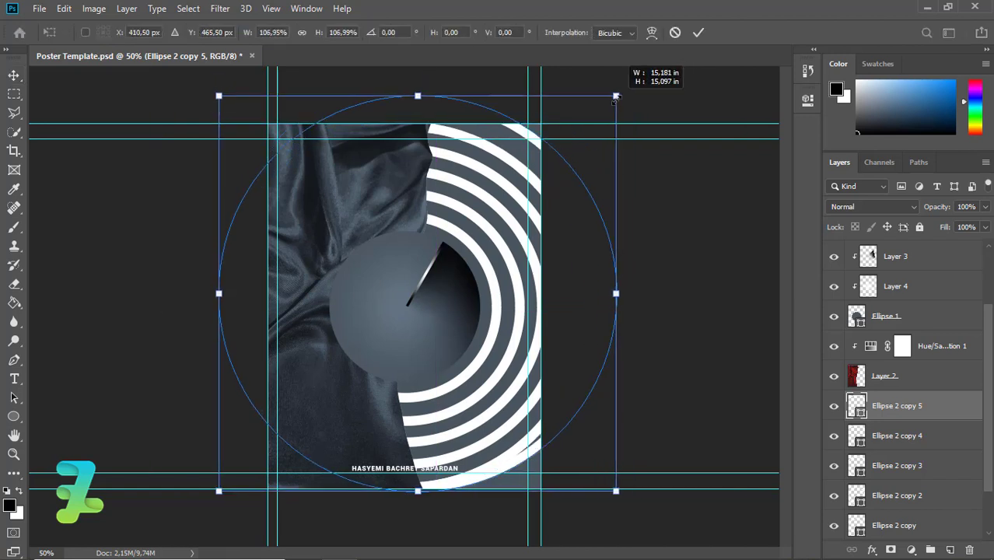
key("Return")
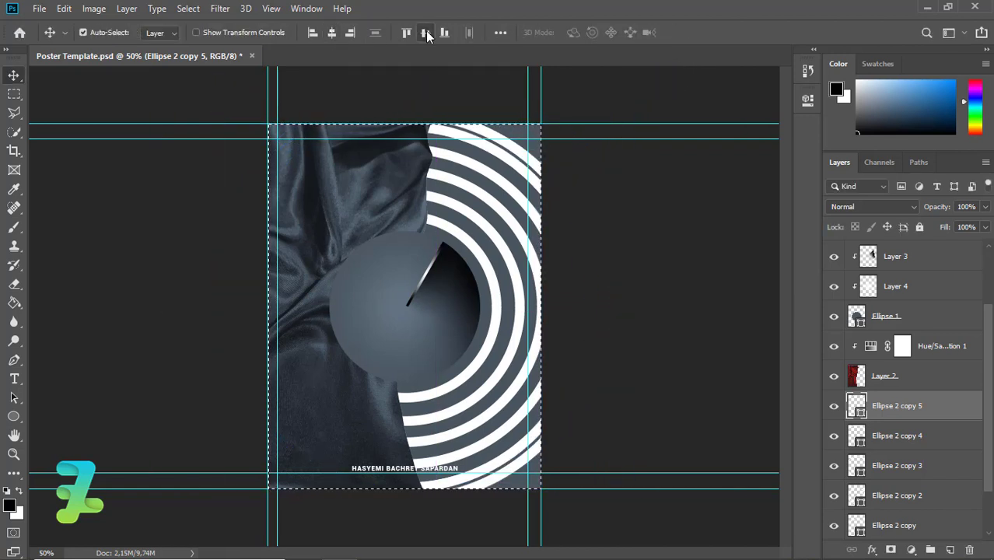
key("ctrl+t")
left_click_drag(615, 107, 622, 95)
key("Return")
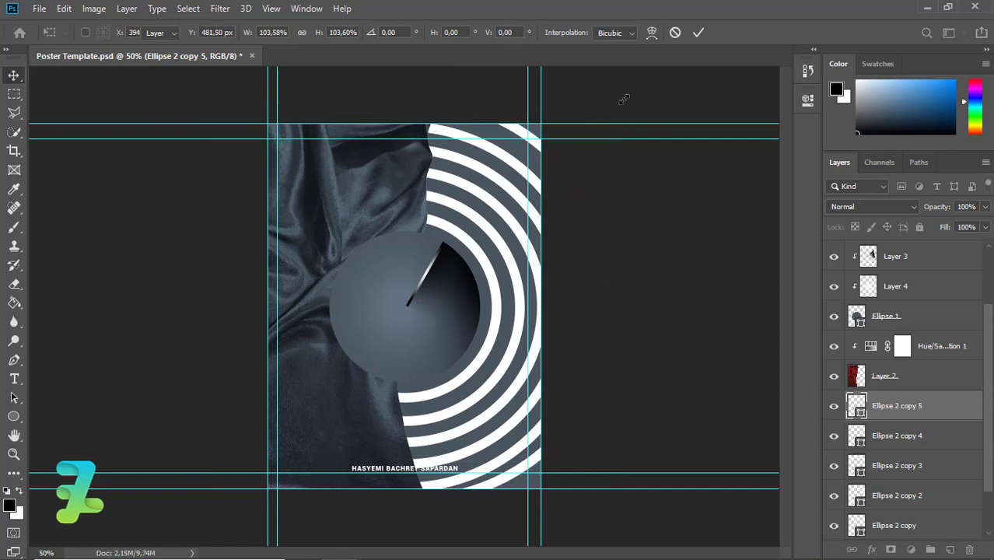
left_click(423, 32)
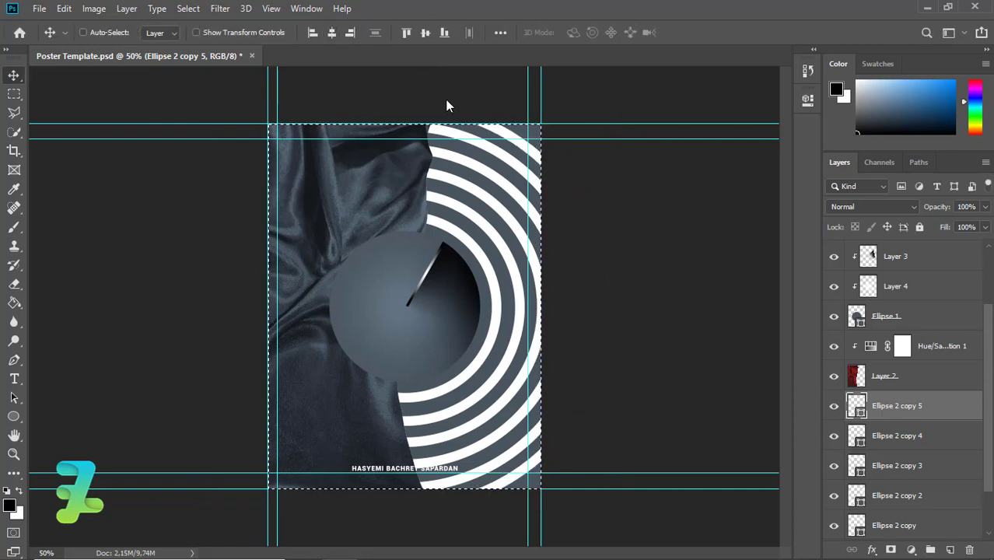
key("ctrl+d")
Fine-tune the outer ring copy's size (about 103%, then 98%) and re-centre it vertically
key("ctrl+t")
left_click_drag(621, 94, 633, 96)
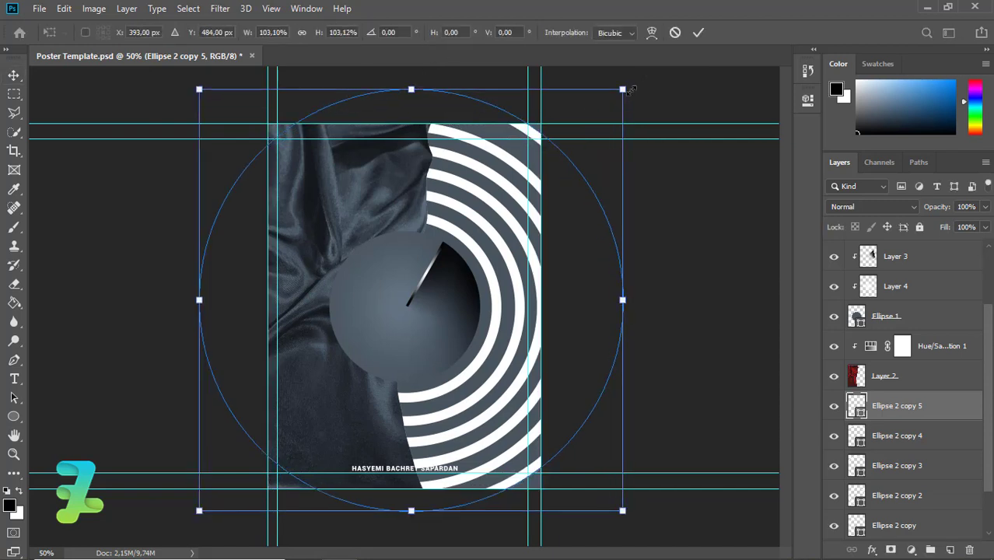
key("Return")
key("ctrl+a")
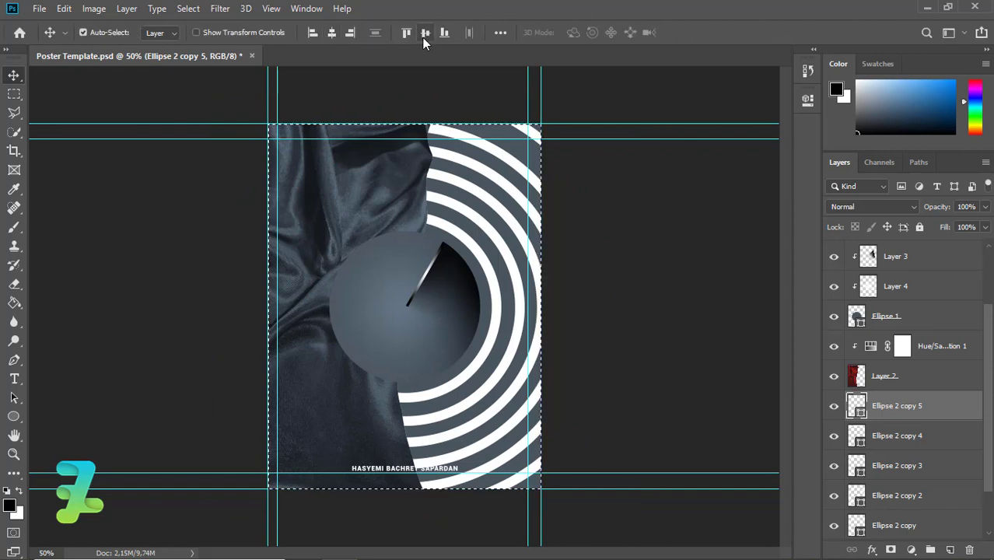
key("ctrl+d")
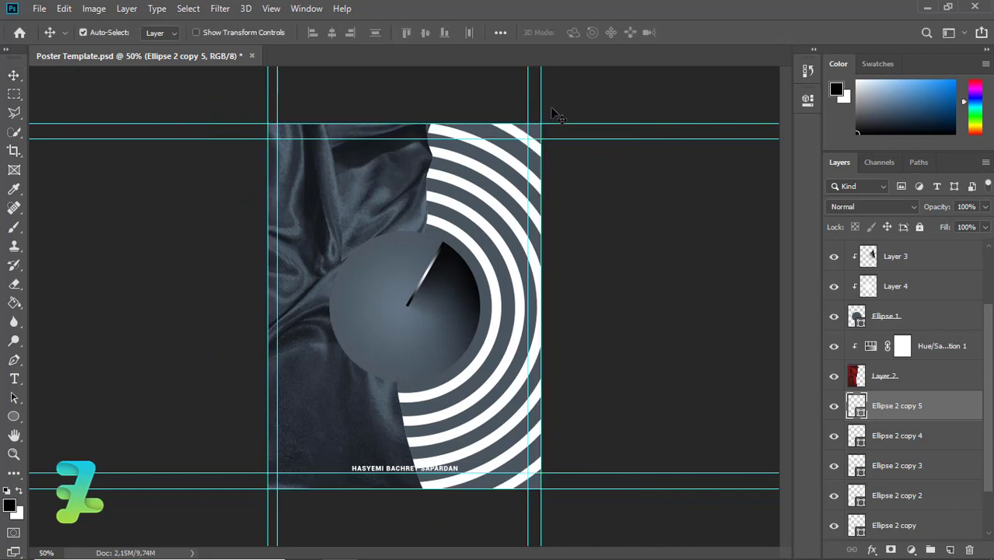
key("ctrl+t")
left_click_drag(614, 95, 606, 103)
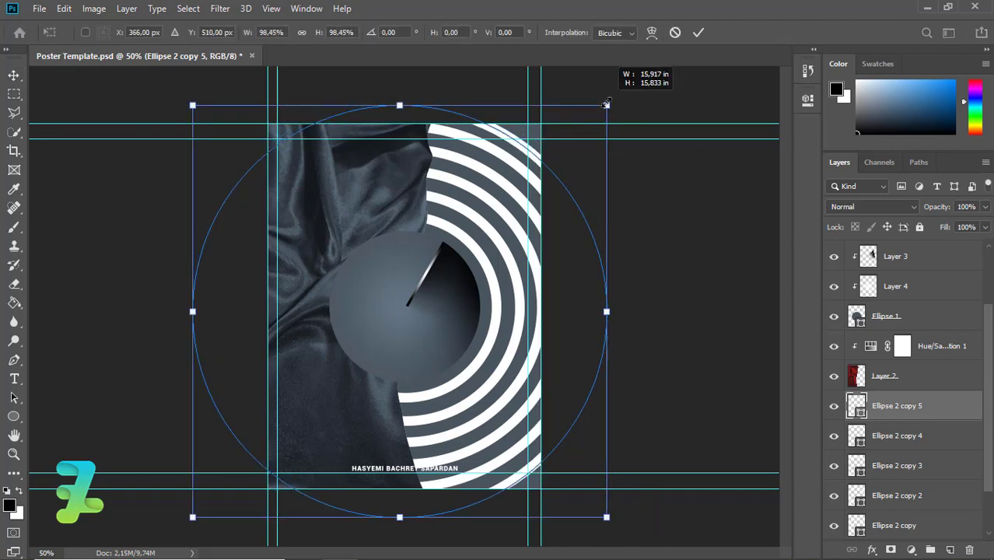
key("Return")
key("ctrl+a")
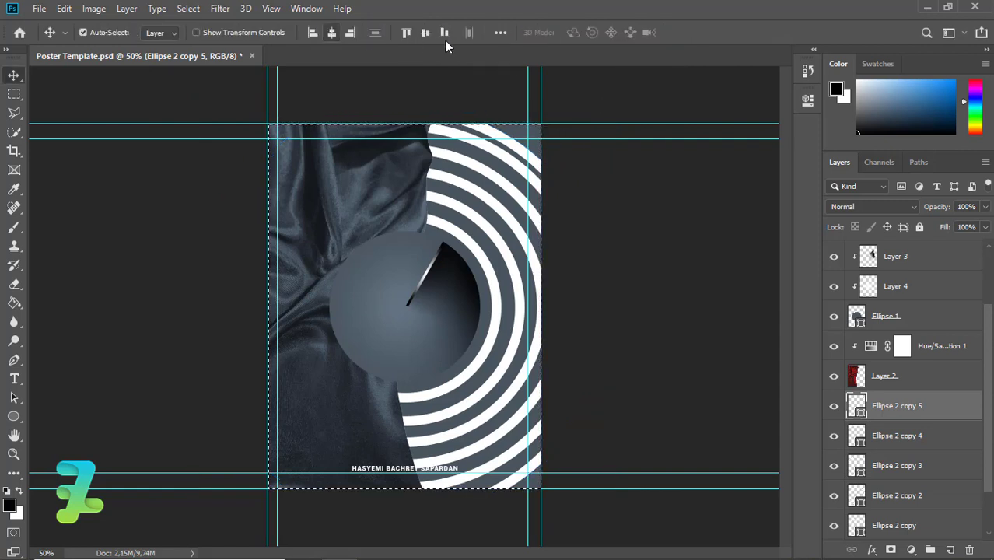
left_click(425, 33)
key("ctrl+d")
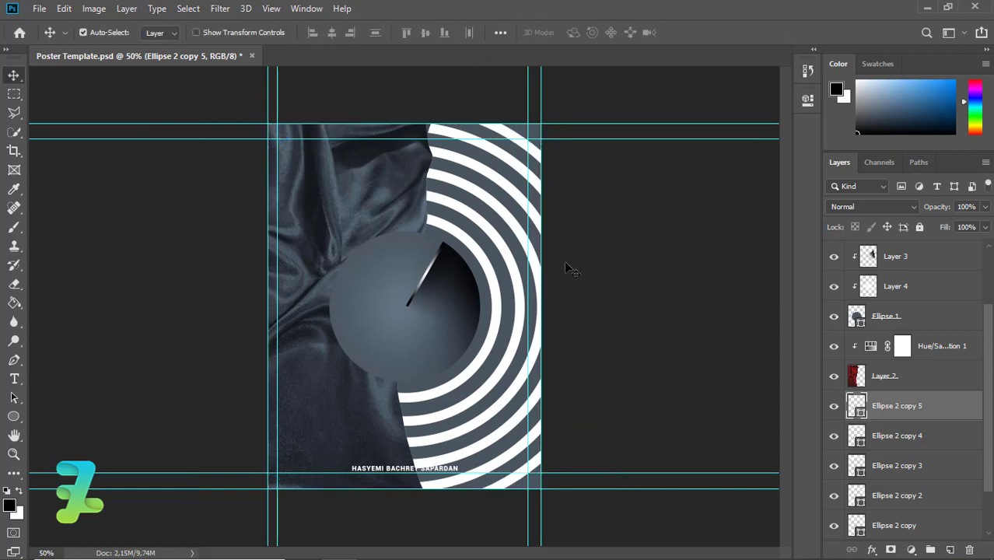
Group the six Ellipse 2 ring layers into Group 1
scroll(988, 420, "down", 2)
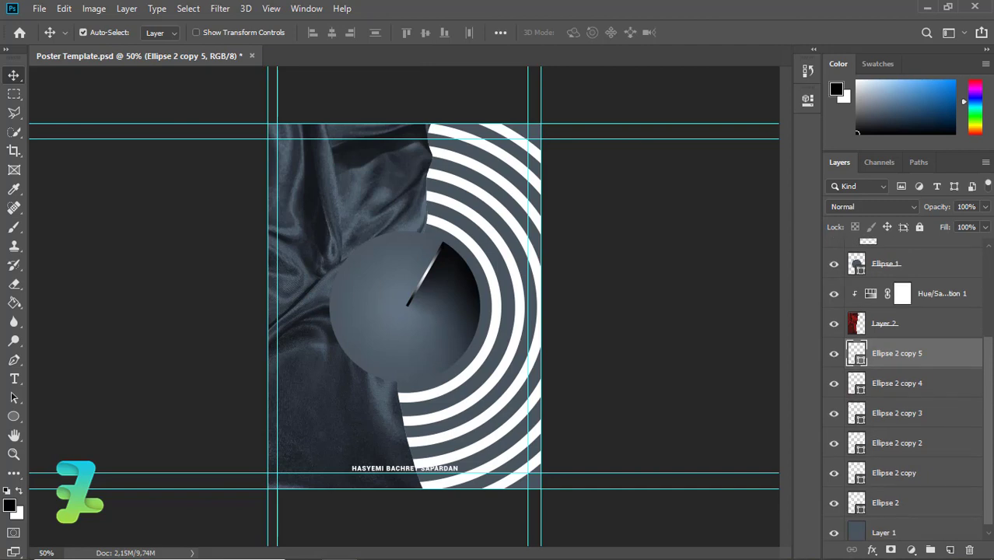
left_click(925, 507, "shift")
key("ctrl+g")
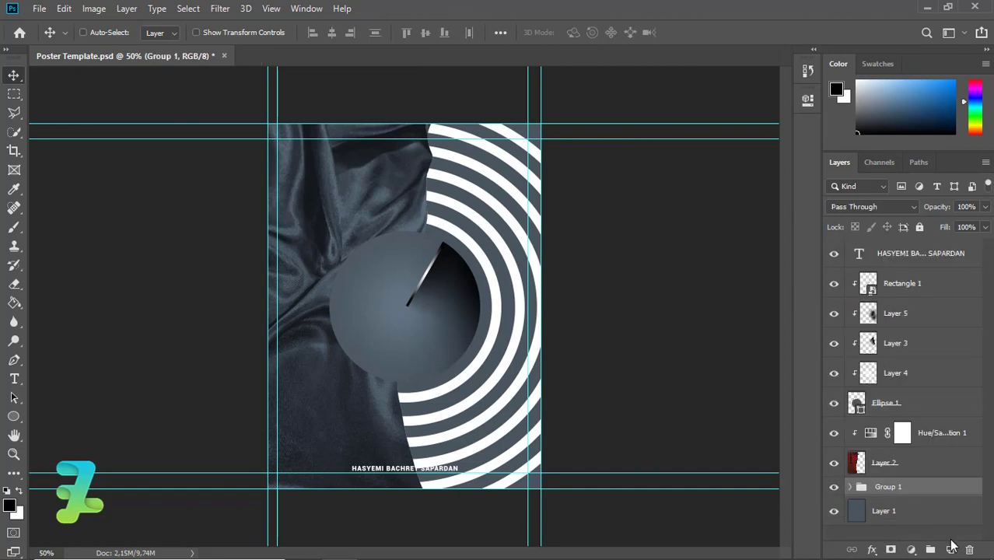
Add a new Layer 6 clipped to the ring group
left_click(950, 549)
right_click(938, 491)
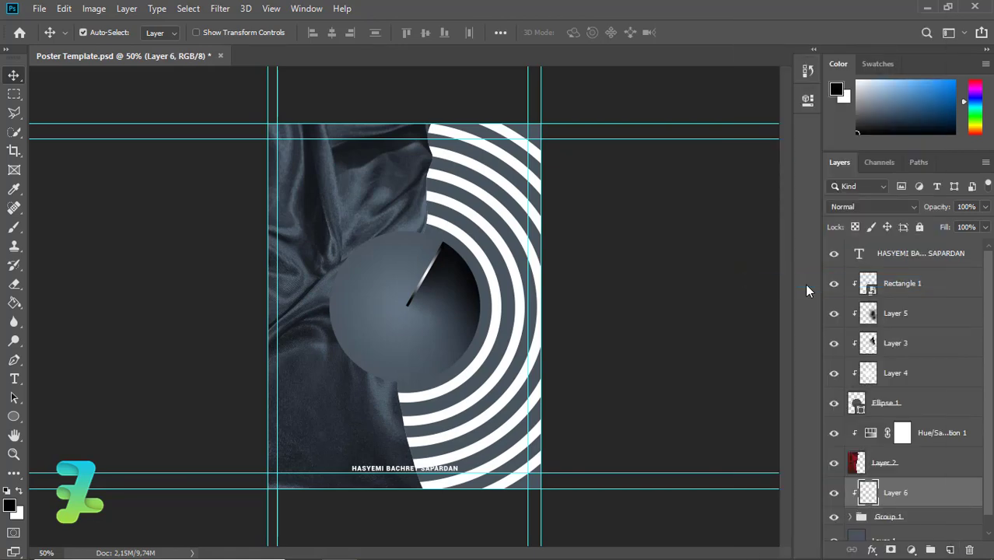
left_click(10, 506)
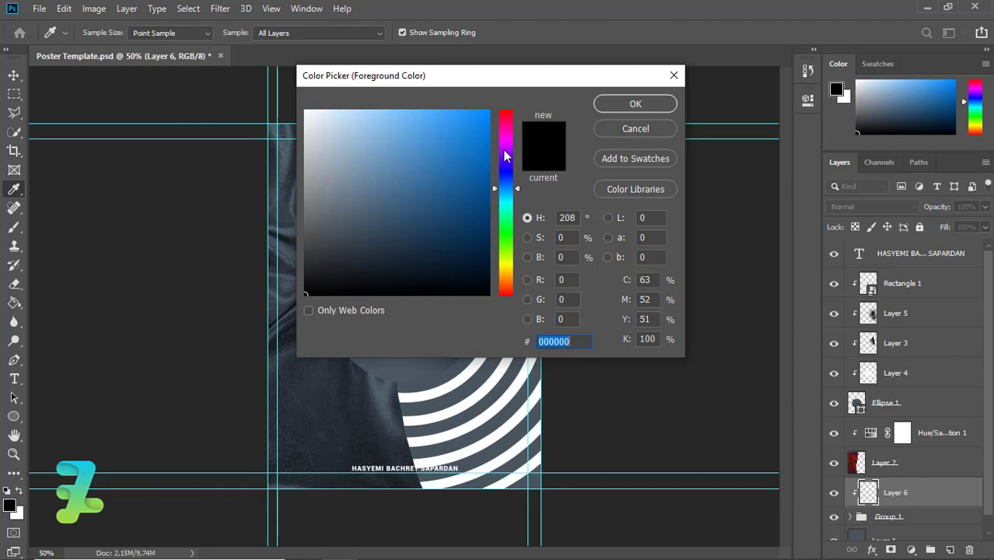
Set the foreground colour to purple #791ece
left_click(504, 152)
mouse_move(479, 148)
left_mouse_down()
mouse_move(485, 123)
mouse_move(463, 145)
left_mouse_up()
left_click(504, 156)
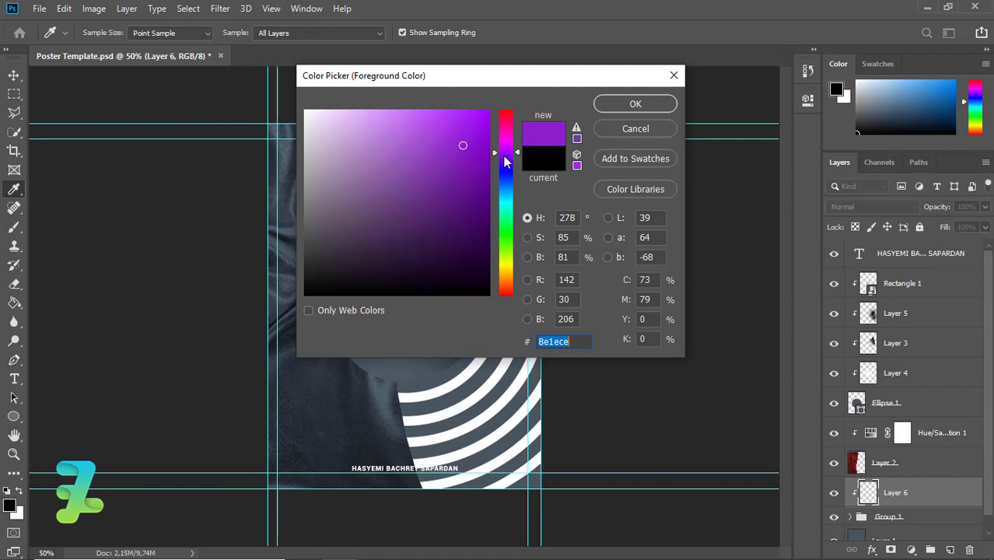
left_click(636, 104)
Paint soft purple strokes over the upper white rings with an enlarged brush
key("v")
left_click(14, 232)
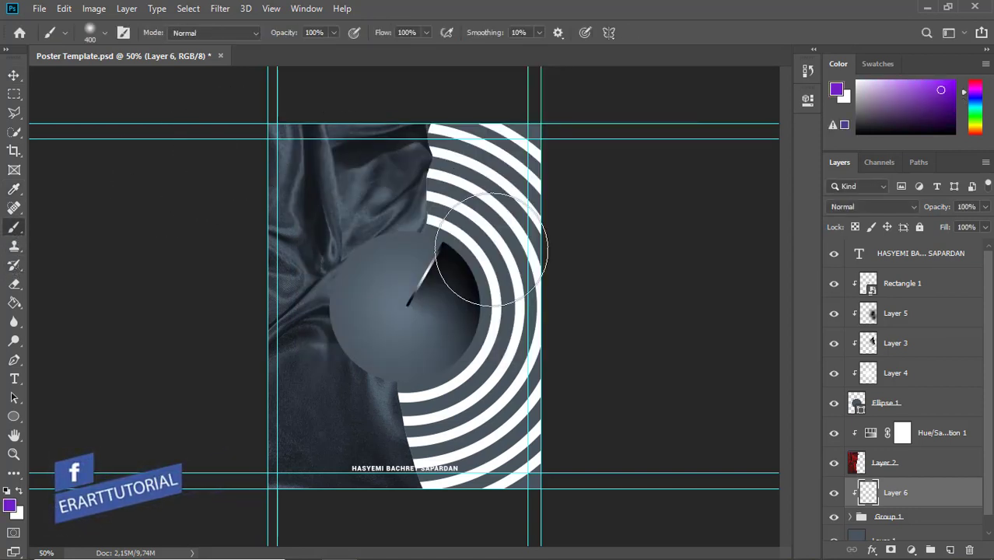
key("bracketright")
key("bracketright")
key("bracketright")
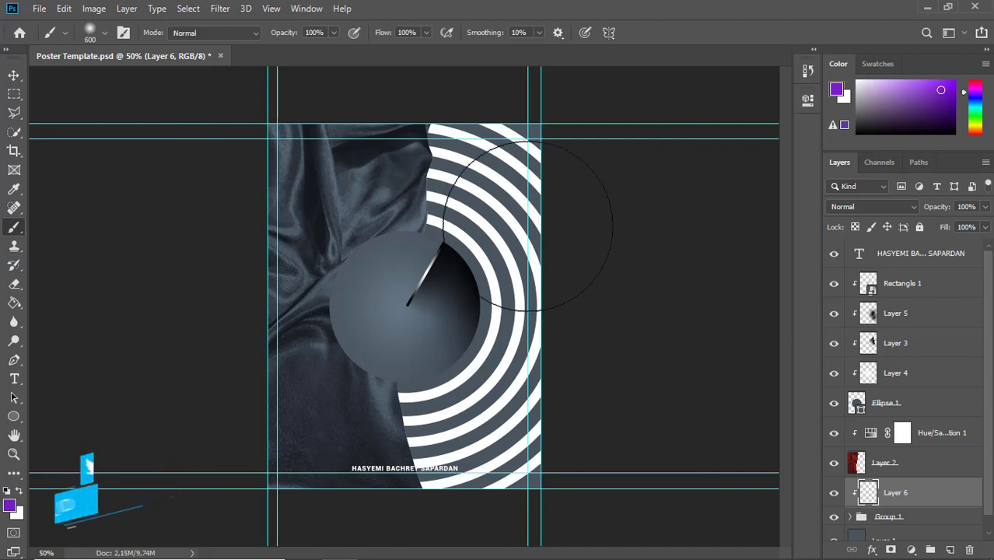
left_click(527, 226)
left_click(521, 226)
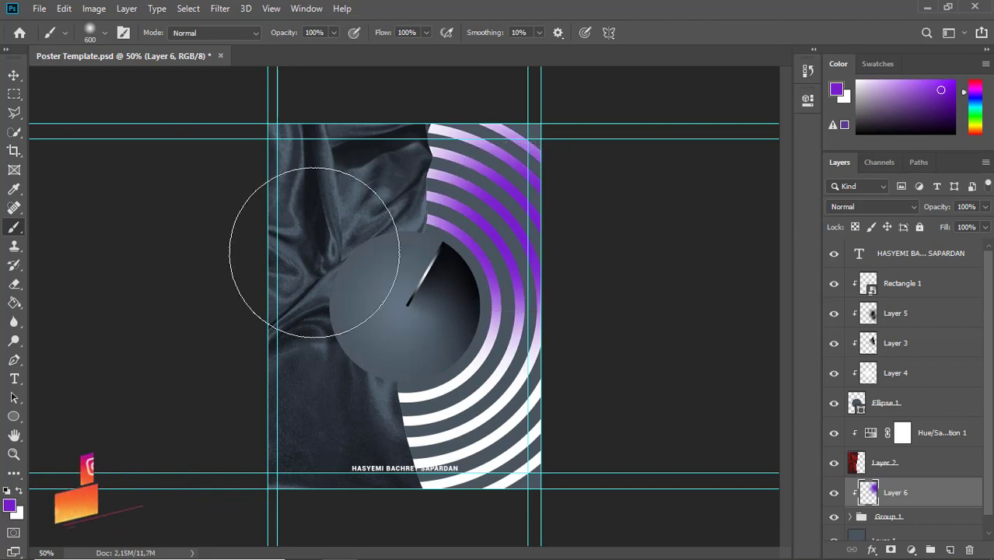
Paint a cyan #03e4ff stroke over the top rings, then choose red #ff0315 next
left_click(10, 507)
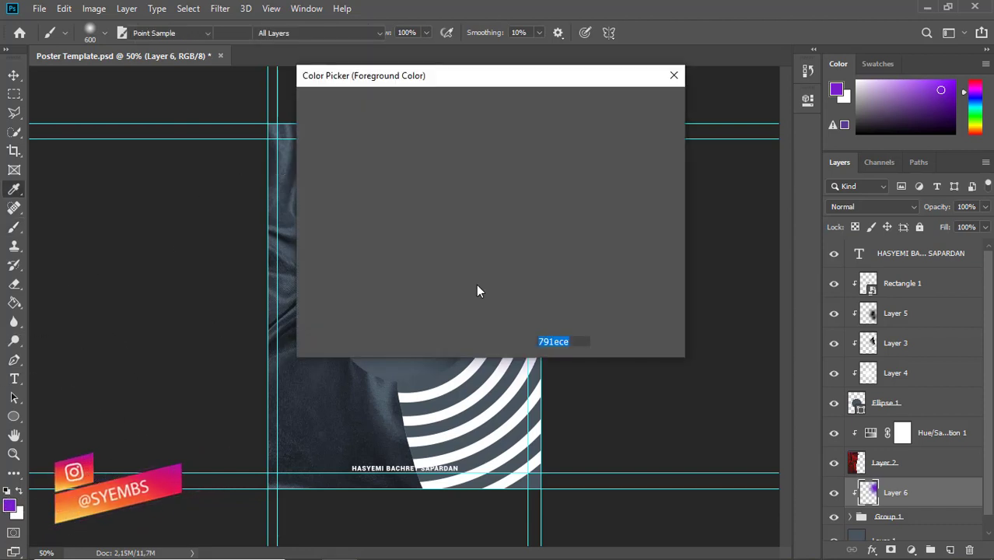
left_click(502, 199)
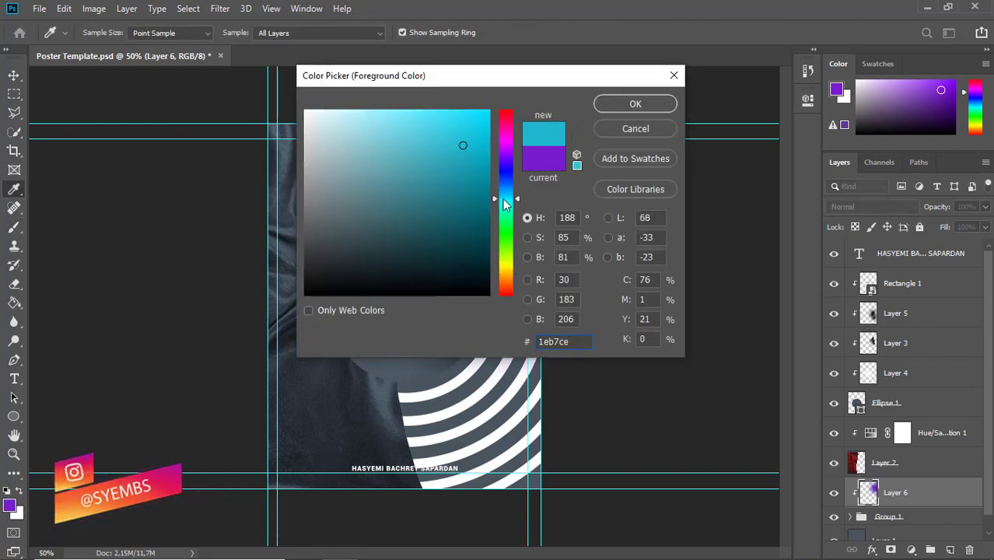
key("ctrl+a")
type("03e4ff")
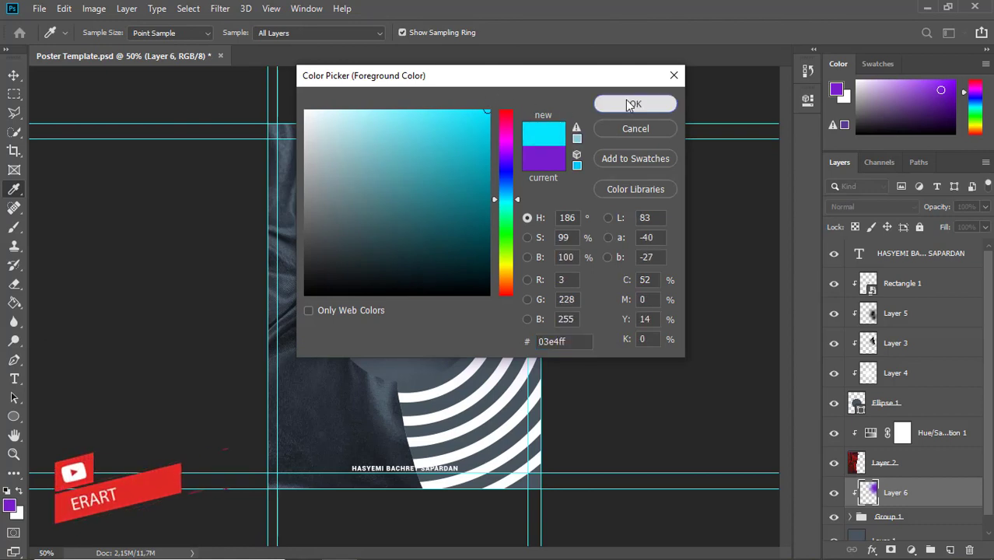
left_click(625, 99)
key("b")
left_click_drag(435, 125, 466, 163)
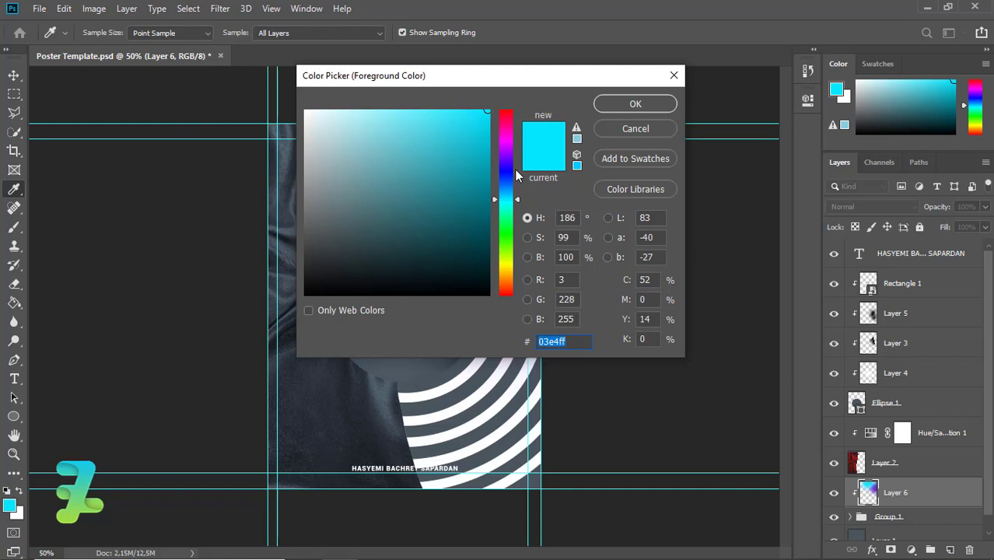
left_click(509, 116)
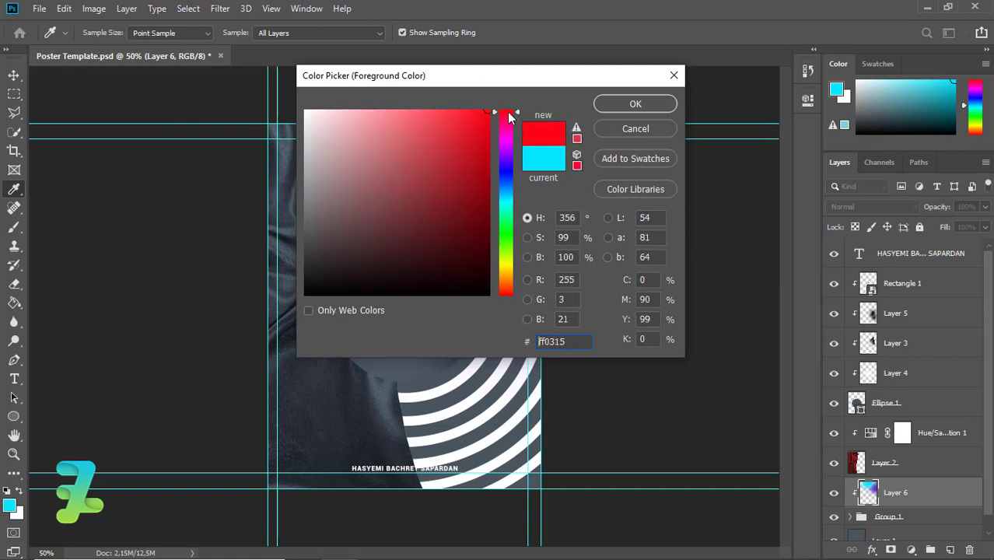
Paint the lower ring arcs red, then the lowest arcs orange
left_click(654, 105)
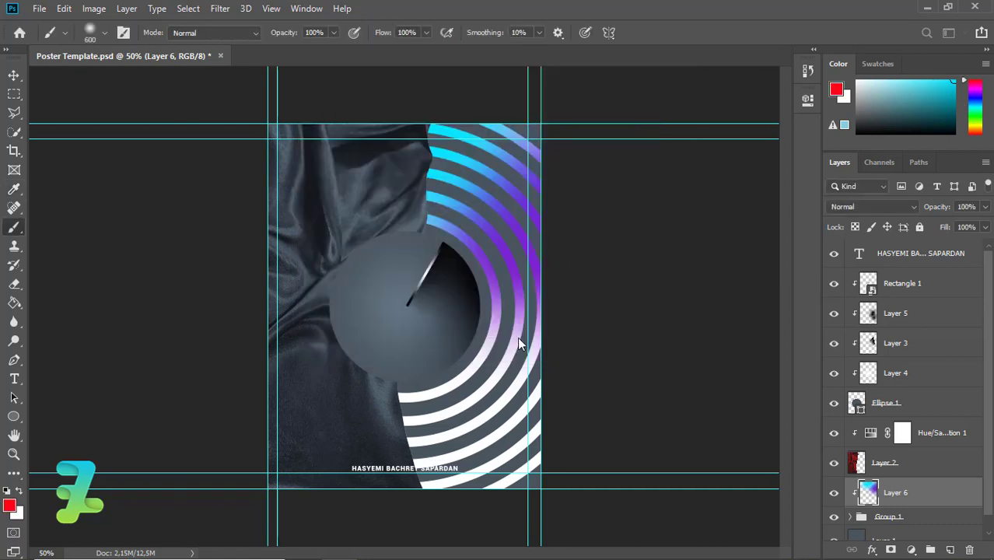
mouse_move(537, 424)
left_mouse_down()
mouse_move(521, 420)
mouse_move(506, 366)
left_mouse_up()
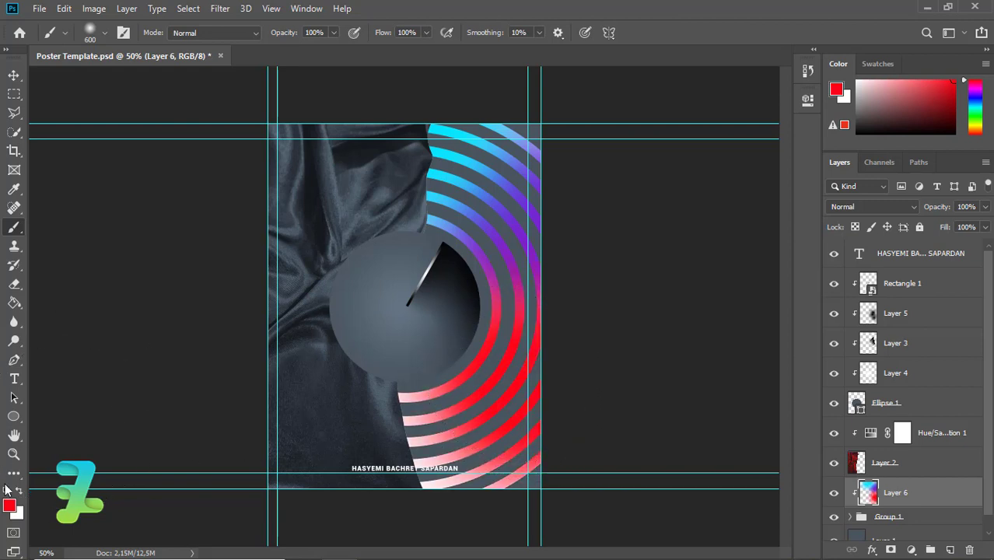
left_click(10, 507)
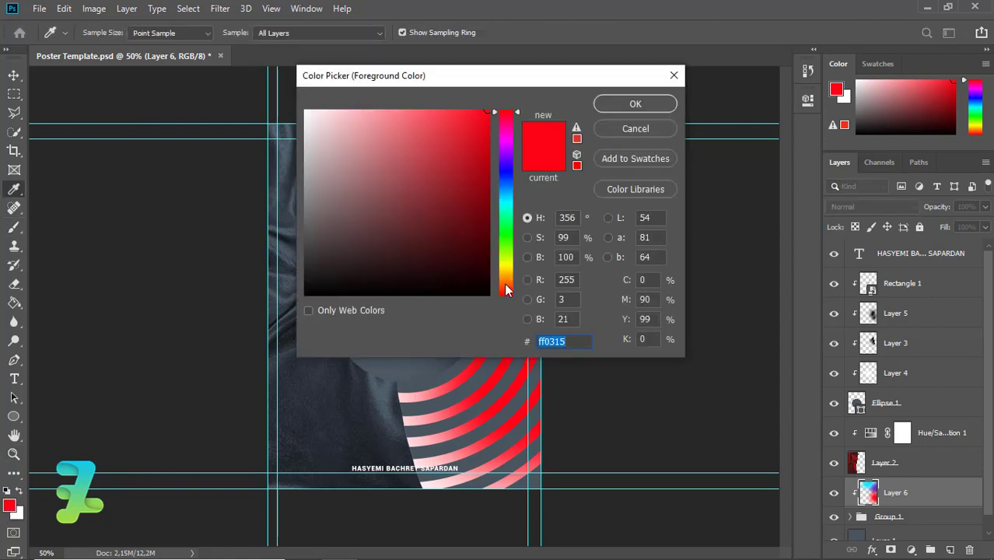
left_click(506, 284)
left_click_drag(506, 286, 505, 275)
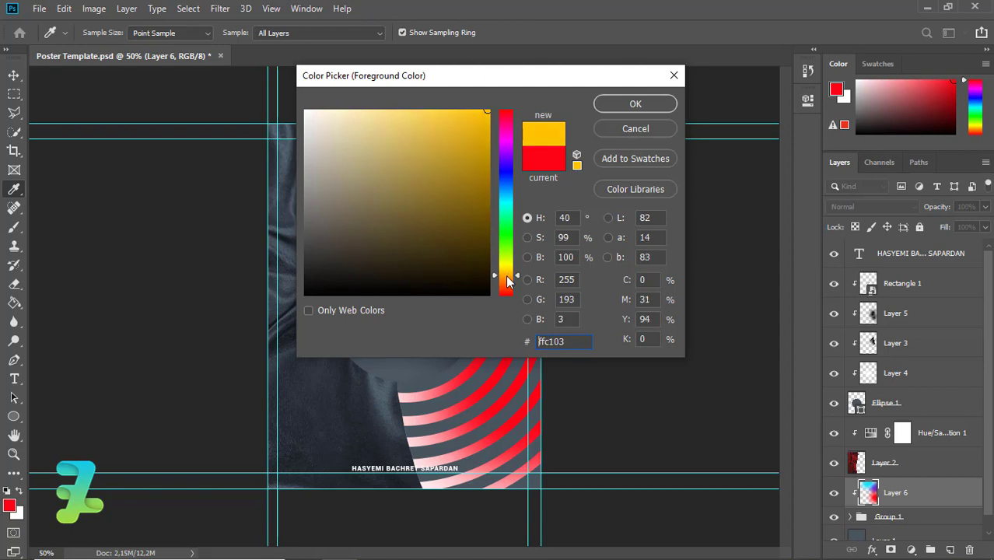
left_click(647, 111)
key("b")
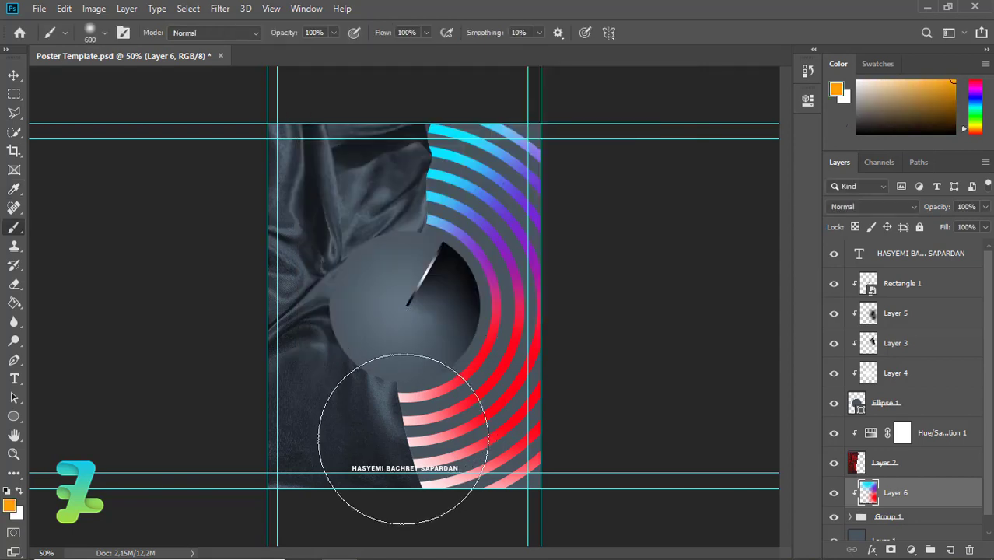
mouse_move(407, 454)
left_mouse_down()
mouse_move(448, 474)
mouse_move(407, 494)
left_mouse_up()
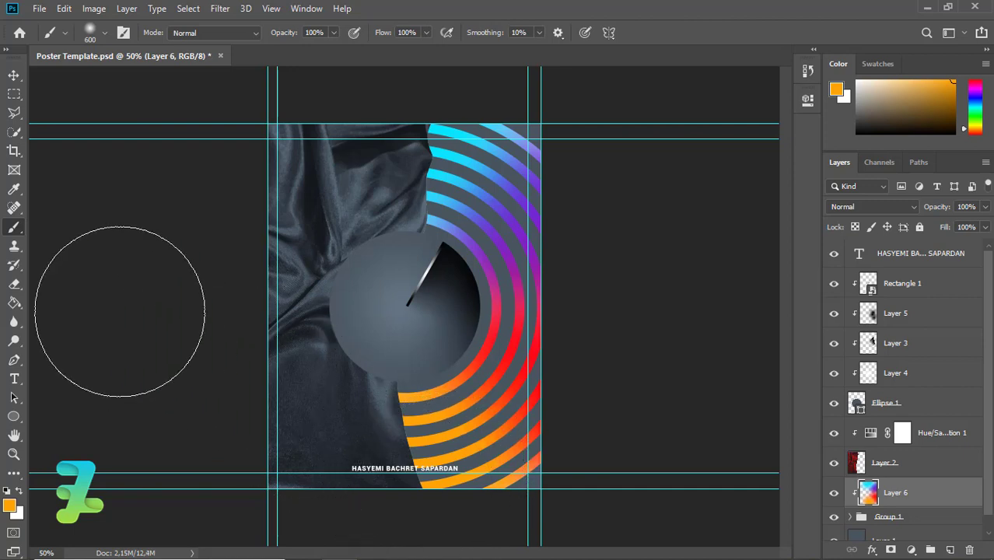
Softly brighten the purple upper-right arcs with white using a smaller brush
left_click(20, 490)
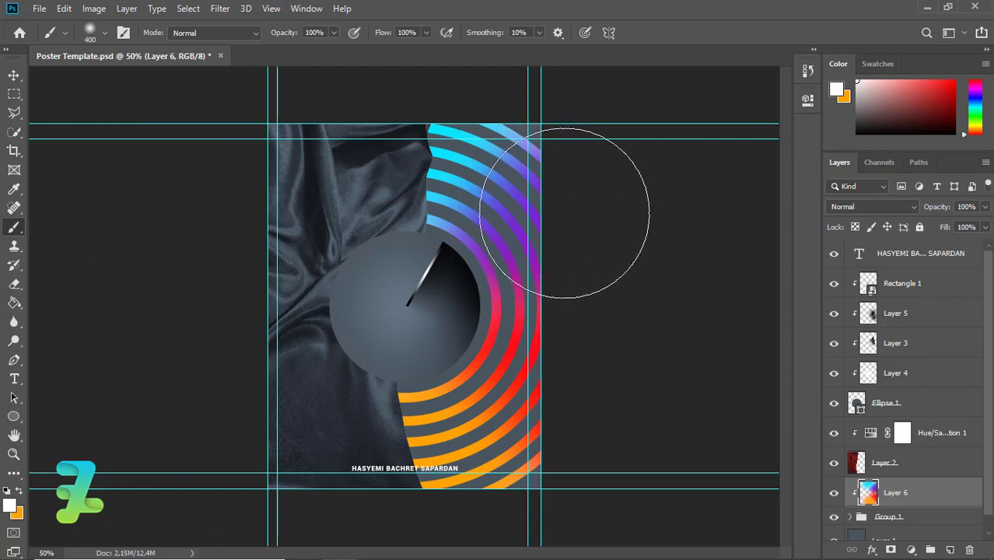
key("bracketleft")
key("bracketleft")
key("bracketleft")
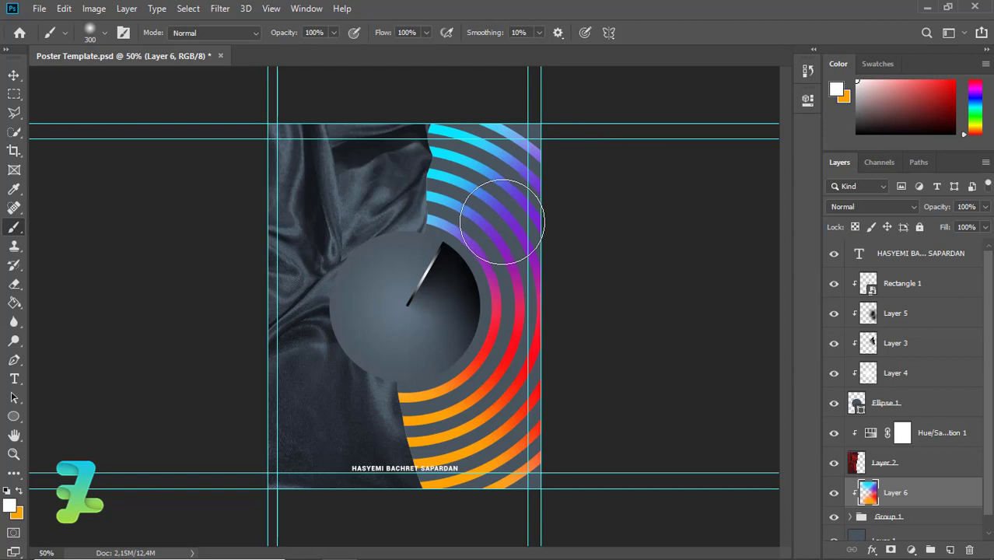
left_click_drag(503, 223, 565, 194)
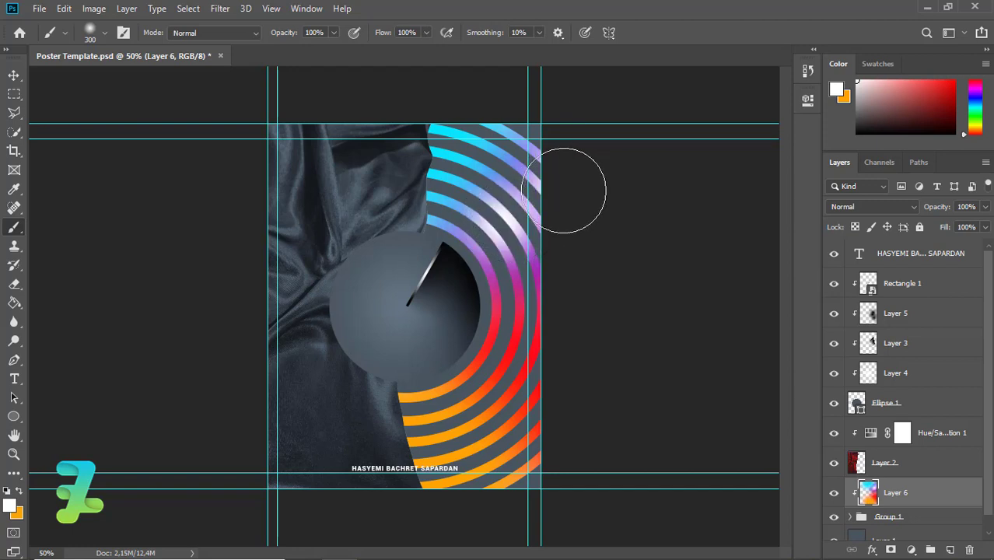
mouse_move(563, 191)
left_mouse_down()
mouse_move(580, 174)
mouse_move(565, 193)
left_mouse_up()
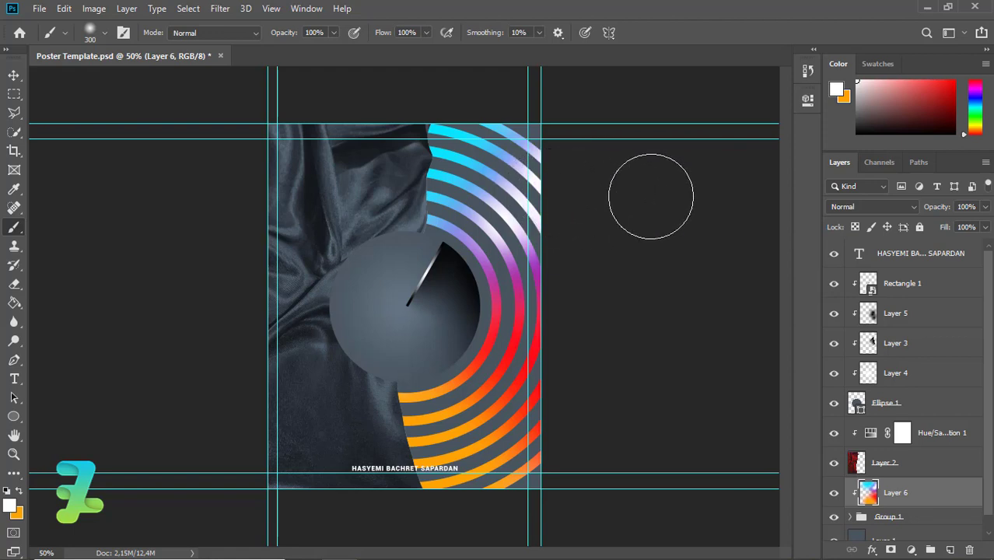
Select the Ellipse 1 circle layer and open its Layer Style settings
left_click(14, 75)
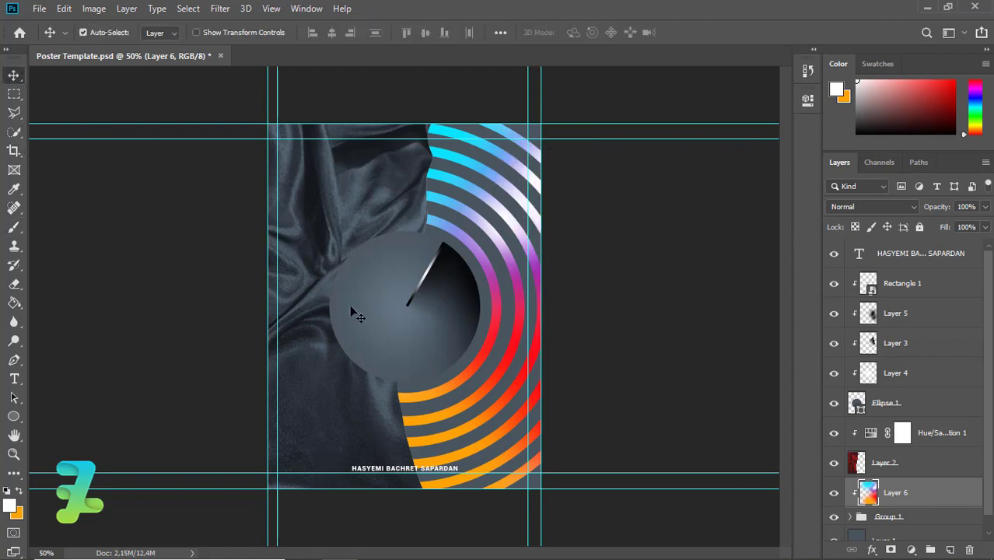
left_click(353, 314)
left_click(926, 405)
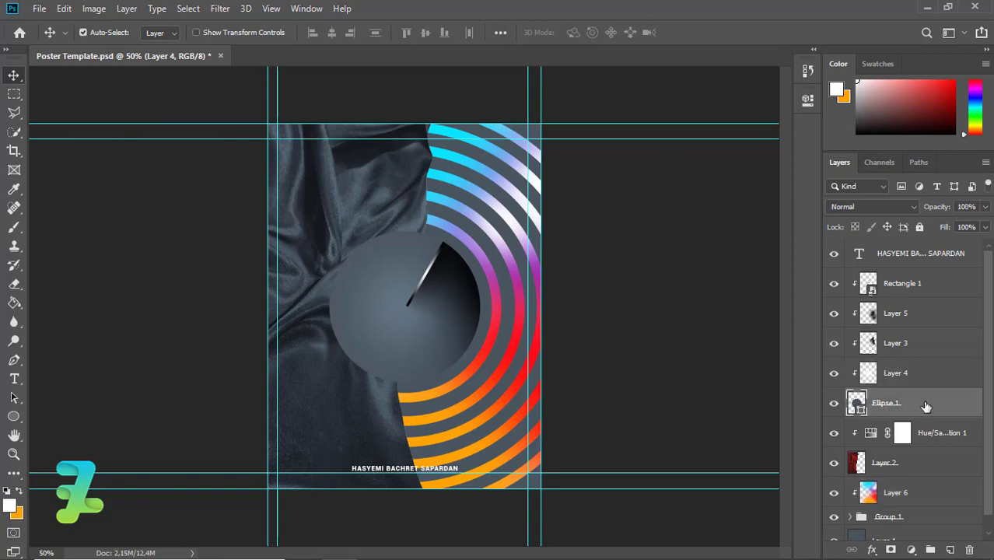
double_click(925, 406)
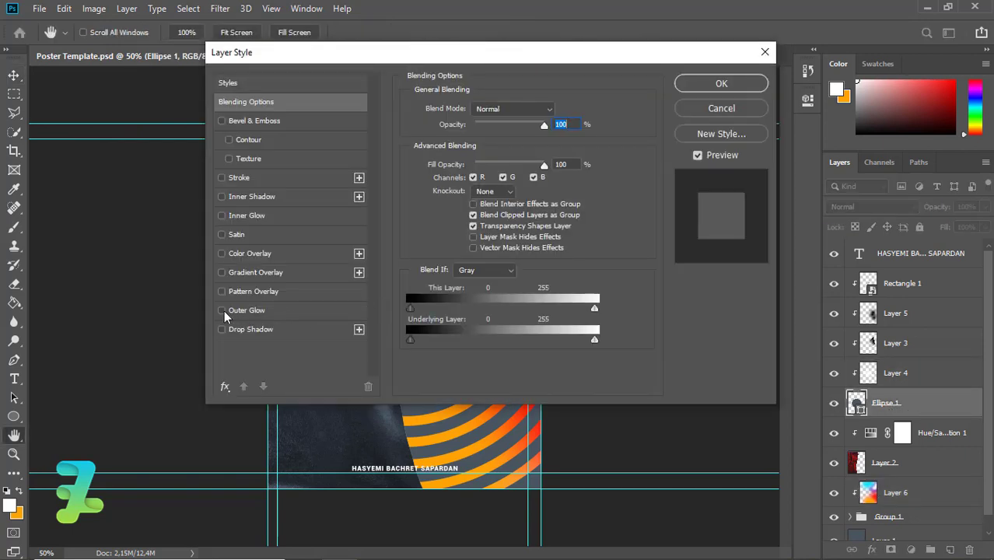
left_click_drag(467, 58, 774, 98)
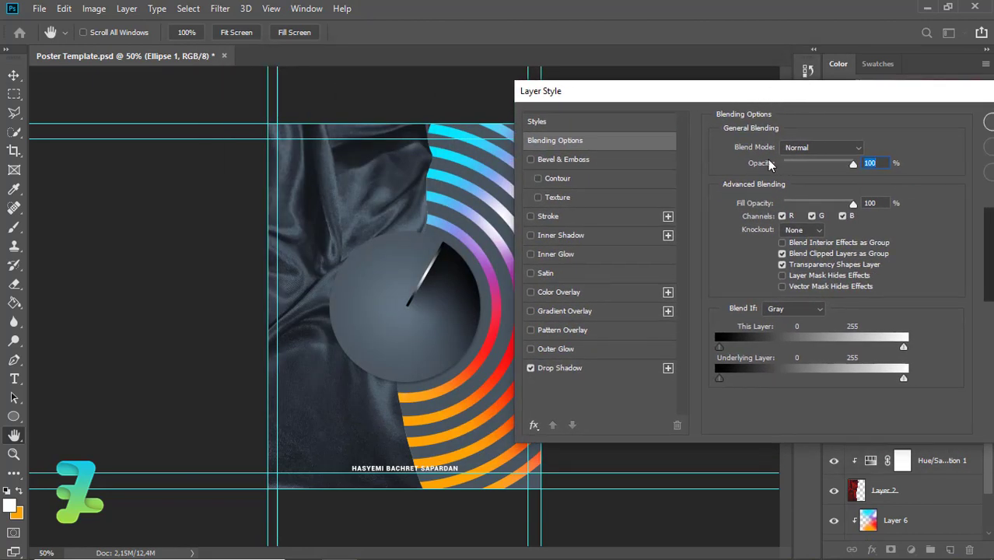
Enable Drop Shadow with 58% opacity, 42 px distance, 40% spread and 49 px size
left_click(563, 368)
left_click_drag(794, 168, 814, 169)
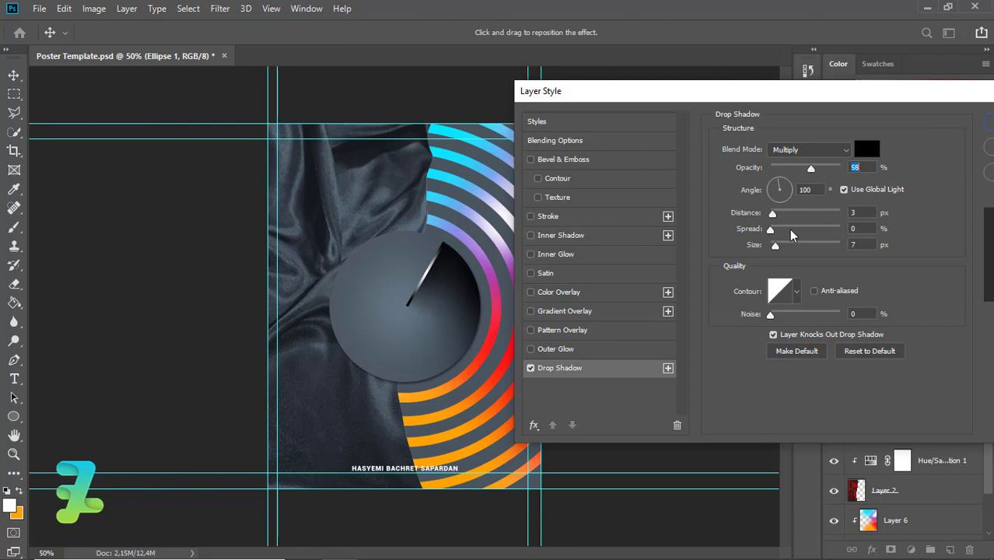
left_click_drag(775, 244, 787, 246)
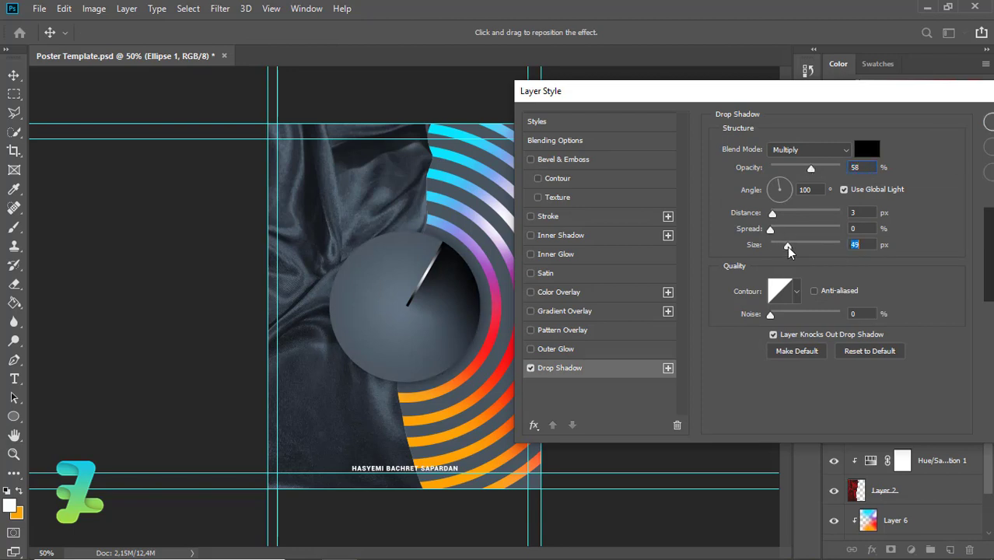
mouse_move(769, 229)
left_mouse_down()
mouse_move(787, 233)
mouse_move(803, 216)
left_mouse_up()
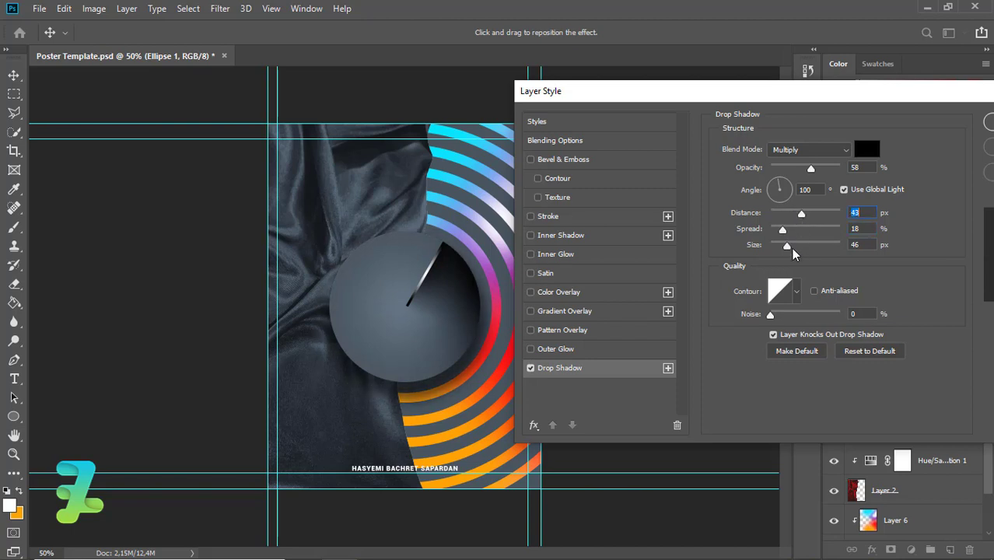
mouse_move(809, 251)
left_mouse_down()
mouse_move(786, 248)
mouse_move(799, 235)
left_mouse_up()
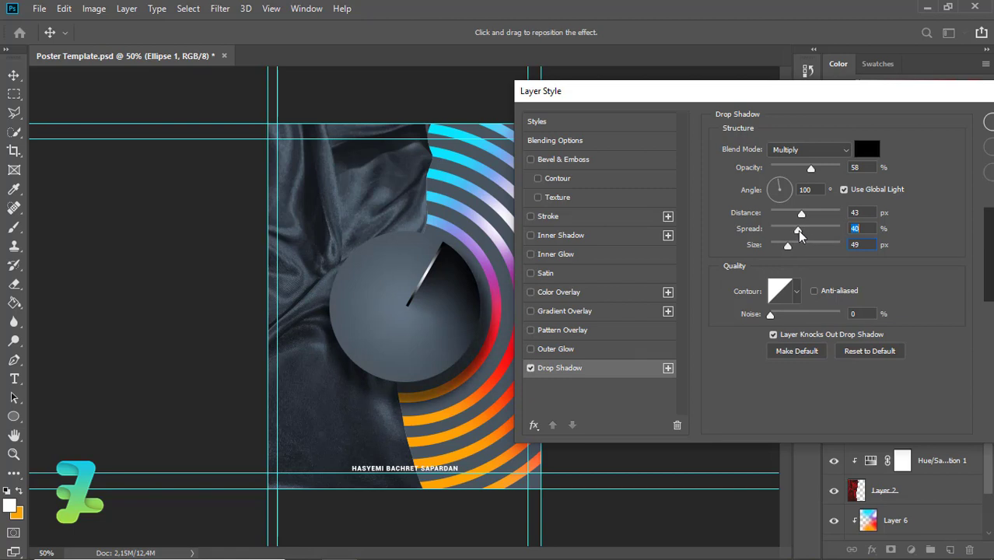
left_click_drag(801, 215, 810, 216)
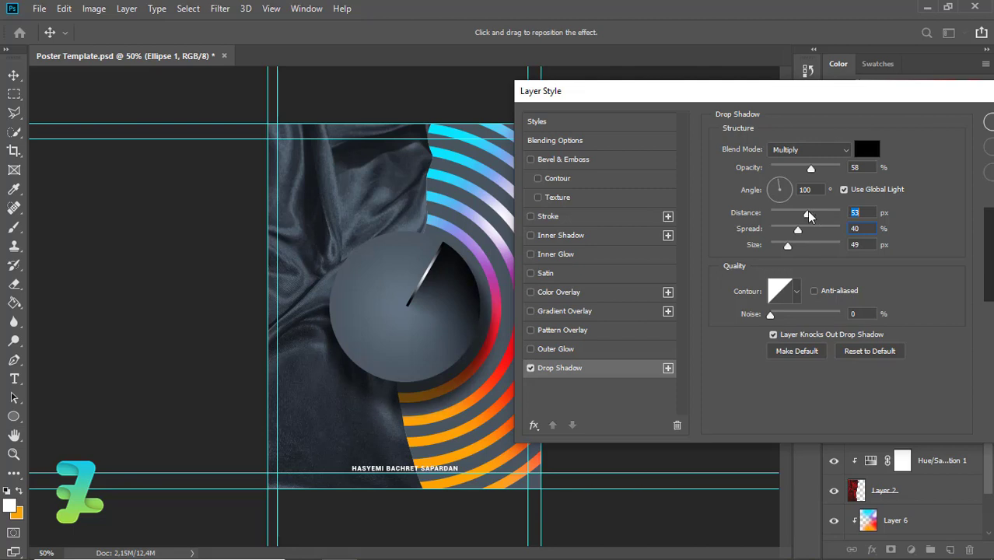
left_click_drag(809, 216, 800, 215)
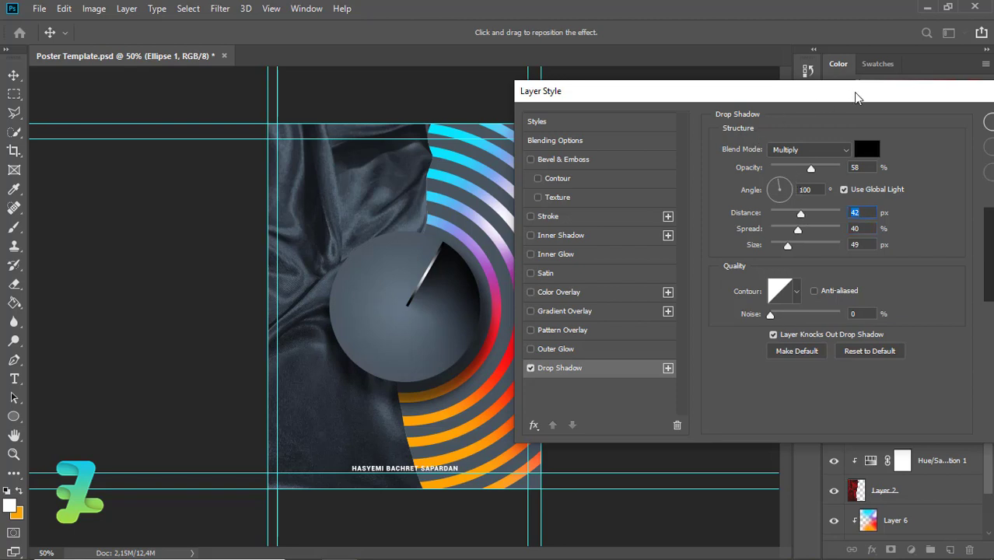
left_click_drag(851, 88, 724, 96)
Apply the drop shadow and add a new empty Layer 7 above Rectangle 1
left_click(882, 131)
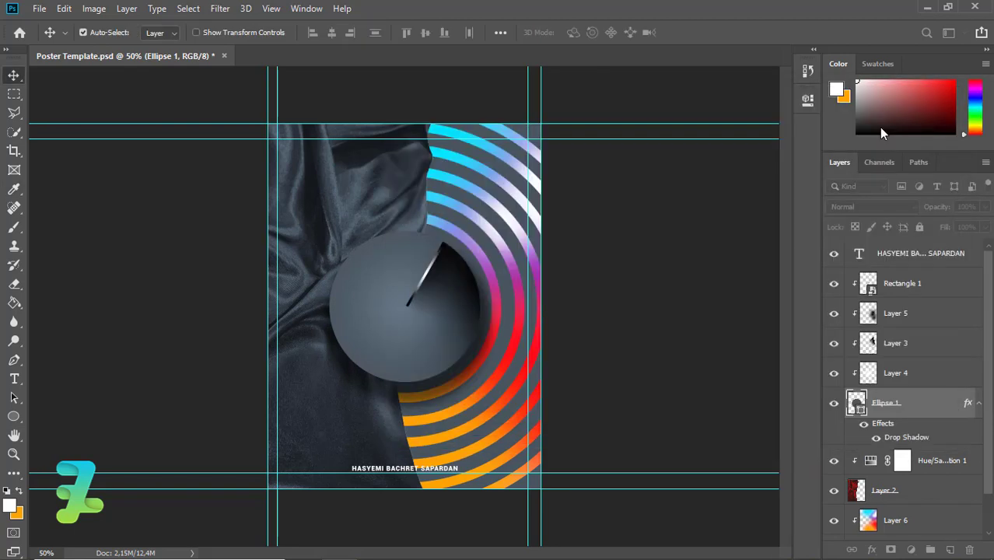
left_click(926, 290)
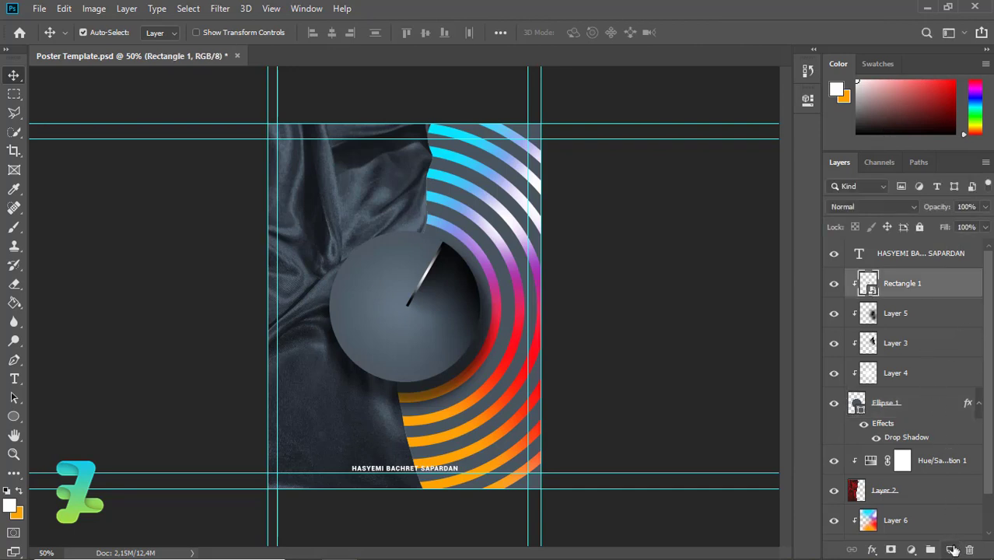
left_click(950, 549)
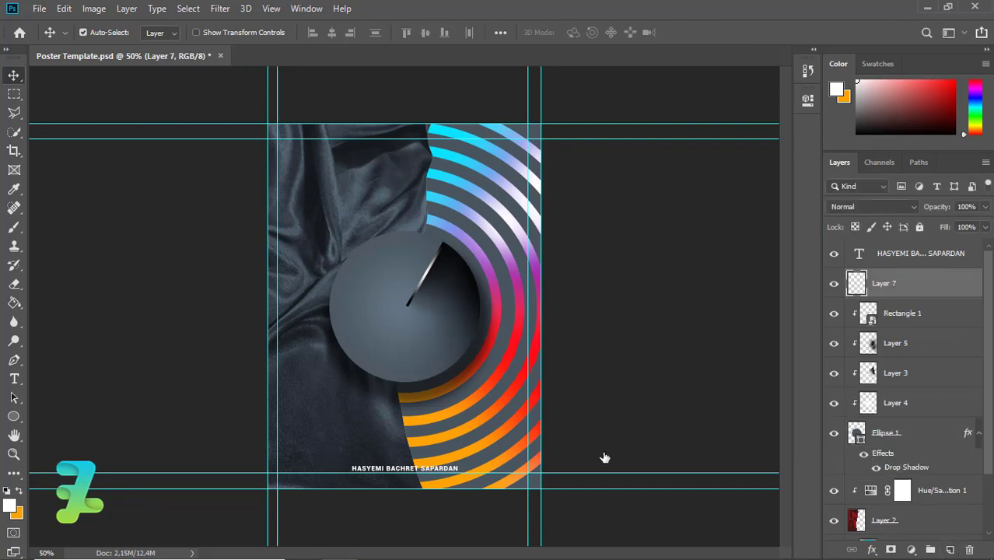
Make yellow #ffcd03 the foreground colour
left_click(17, 488)
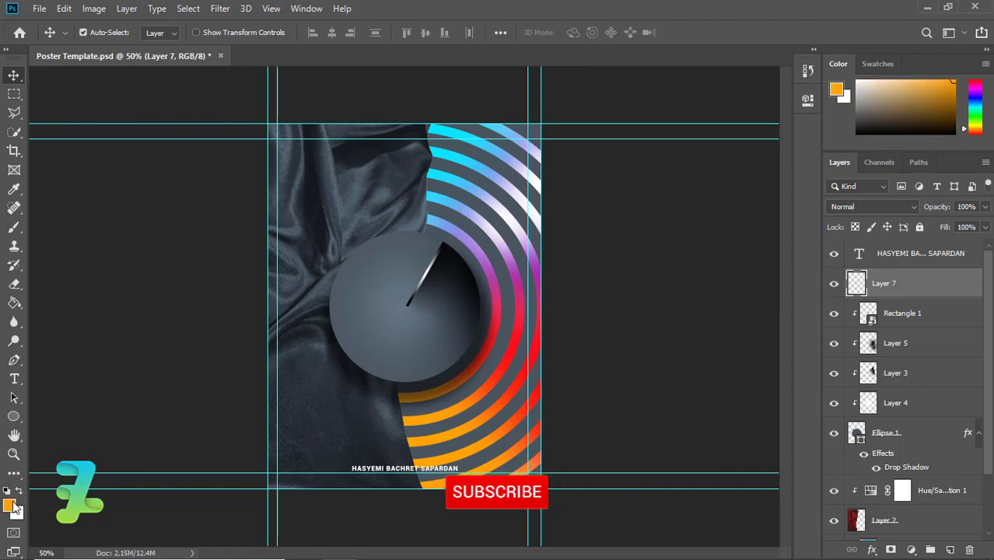
left_click(10, 505)
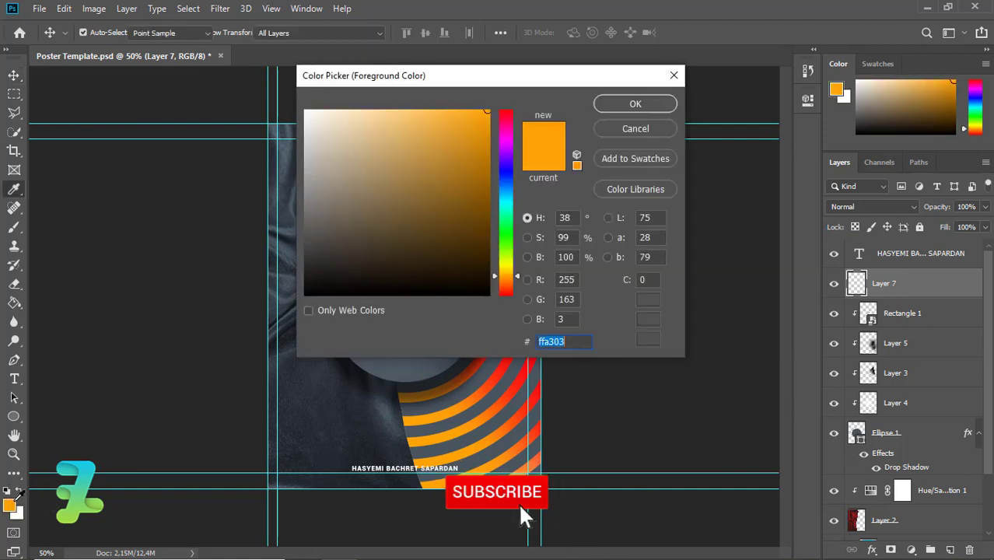
left_click(503, 271)
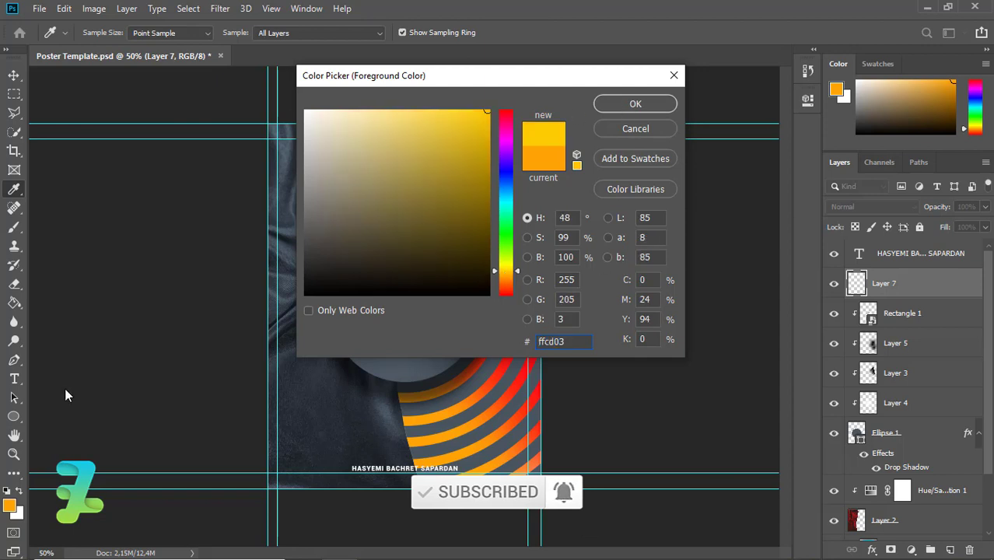
left_click(622, 104)
key("v")
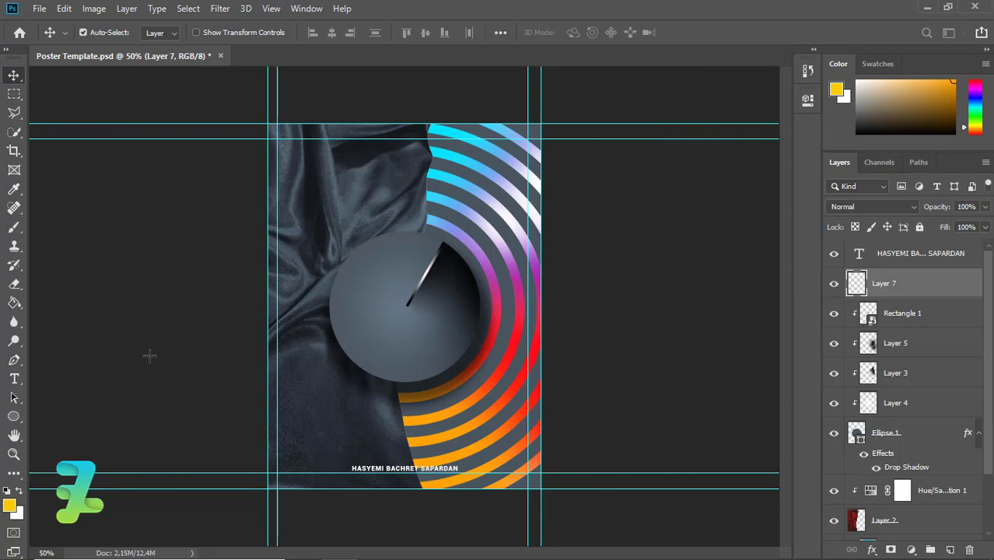
key("u")
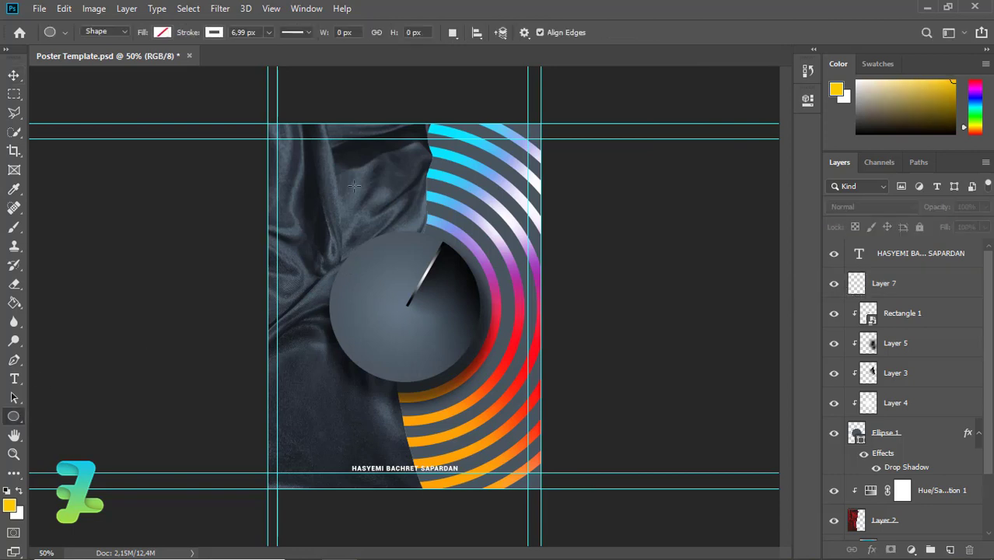
Draw a small 38 px circle near the poster's top-left and fill it yellow
left_click_drag(334, 145, 349, 159)
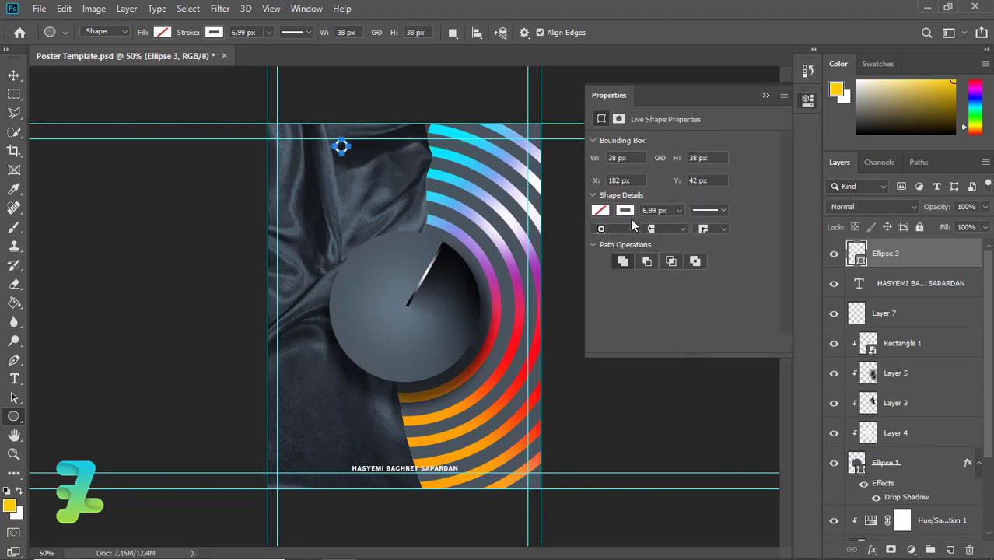
left_click(599, 210)
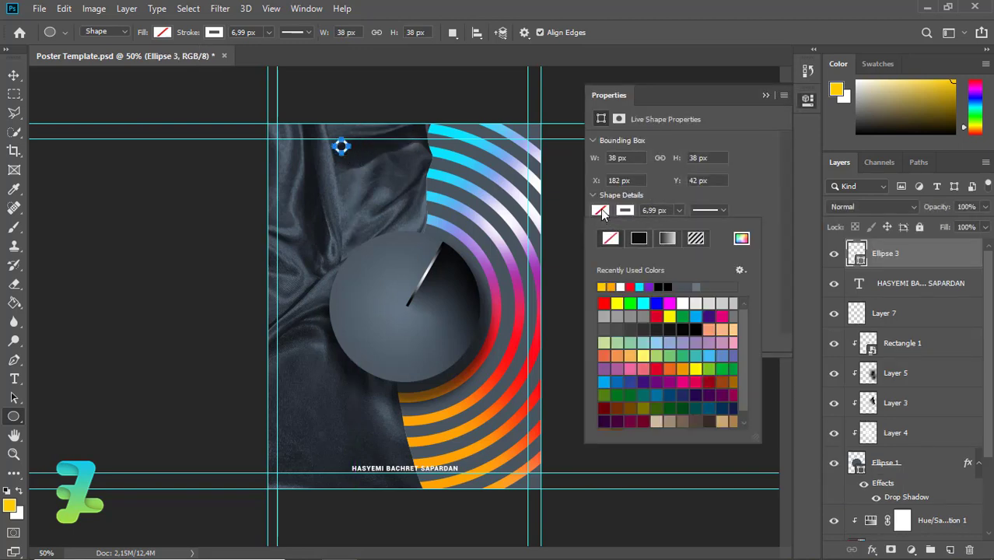
left_click(601, 210)
left_click(601, 210)
key("alt+BackSpace")
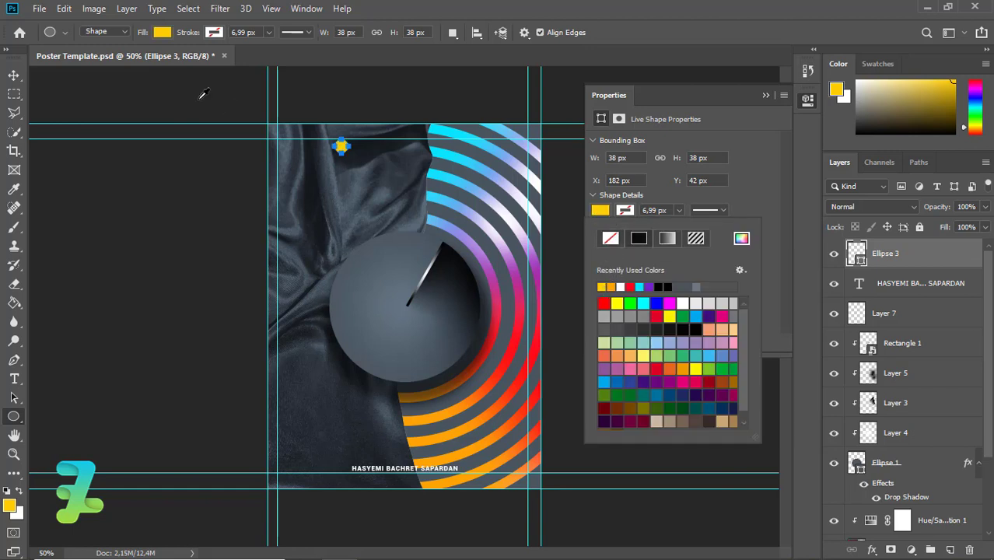
key("Escape")
Nudge the yellow dot slightly down and stack Ellipse 3 beneath the name text layer
key("v")
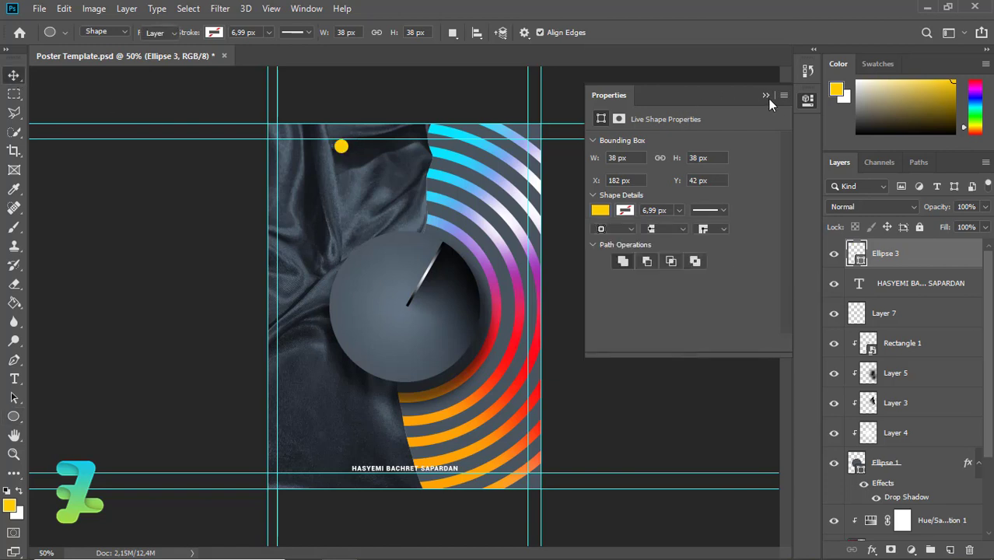
left_click(765, 95)
key("ctrl")
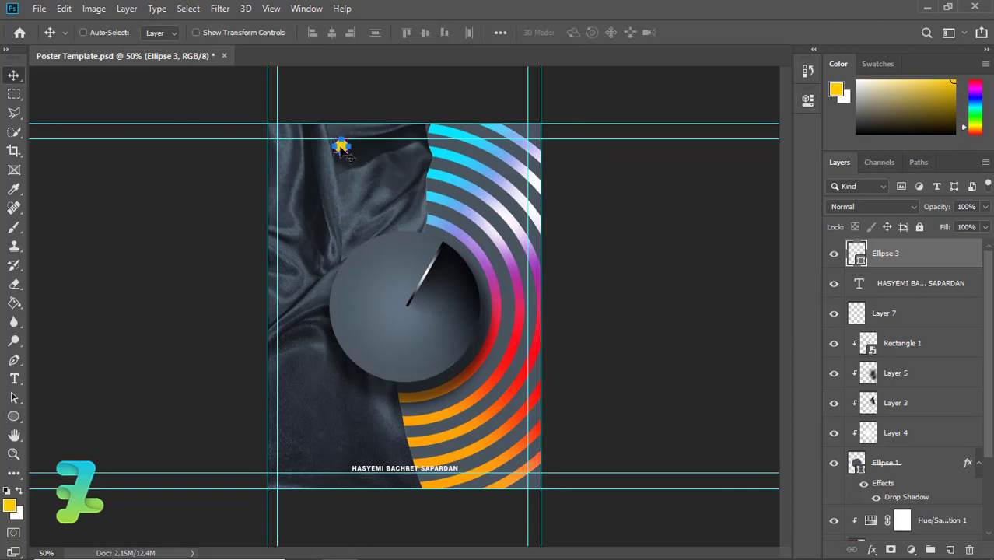
left_click_drag(343, 159, 345, 170)
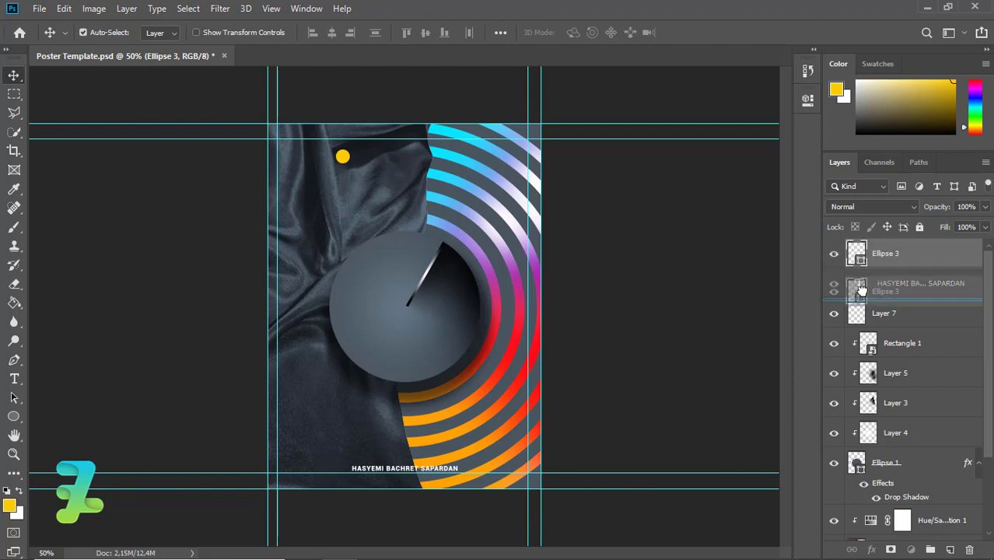
left_click_drag(855, 255, 855, 285)
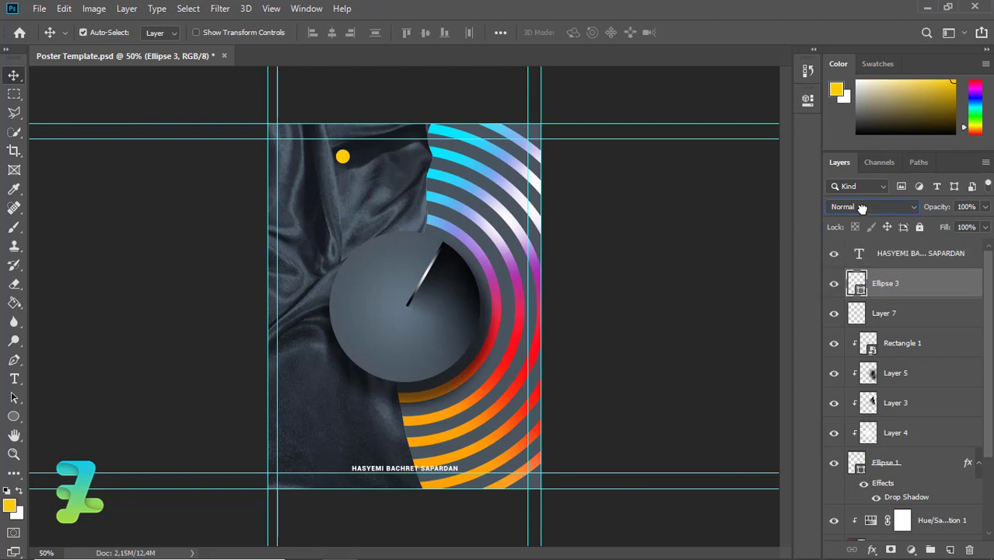
Set the Ellipse 3 dot's blend mode to Screen
left_click(861, 208)
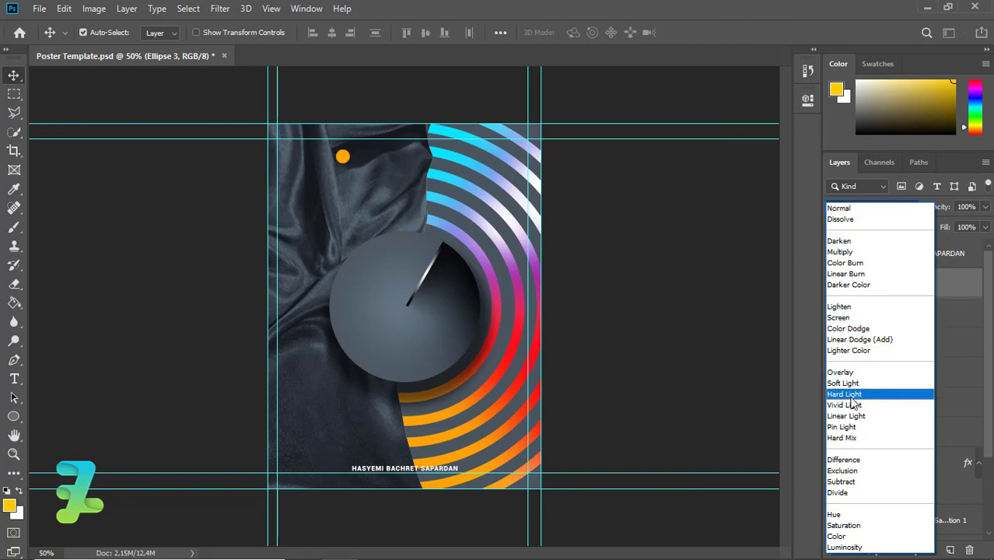
left_click(837, 319)
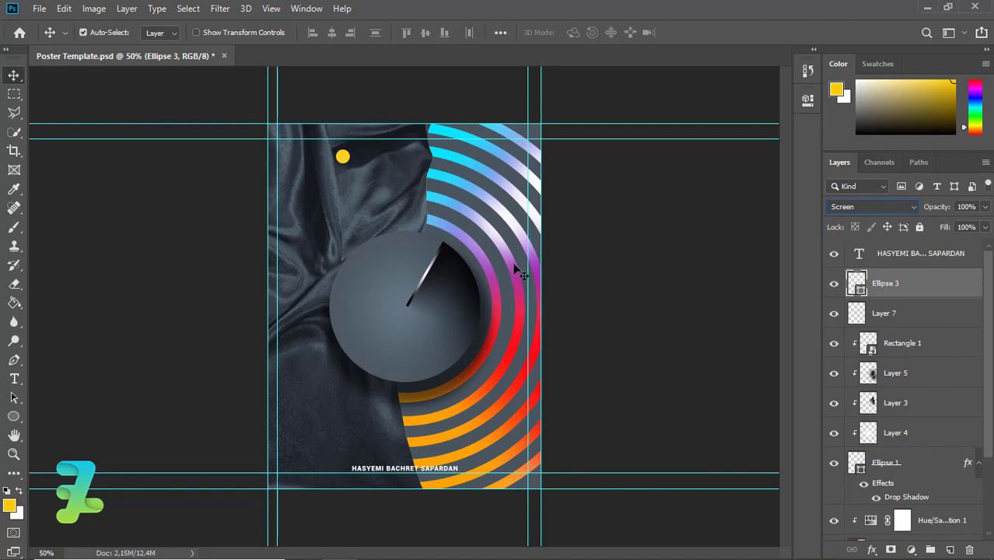
Place yellow dot copies down the left side, sliding the bottom one to the centre
key("ctrl+j")
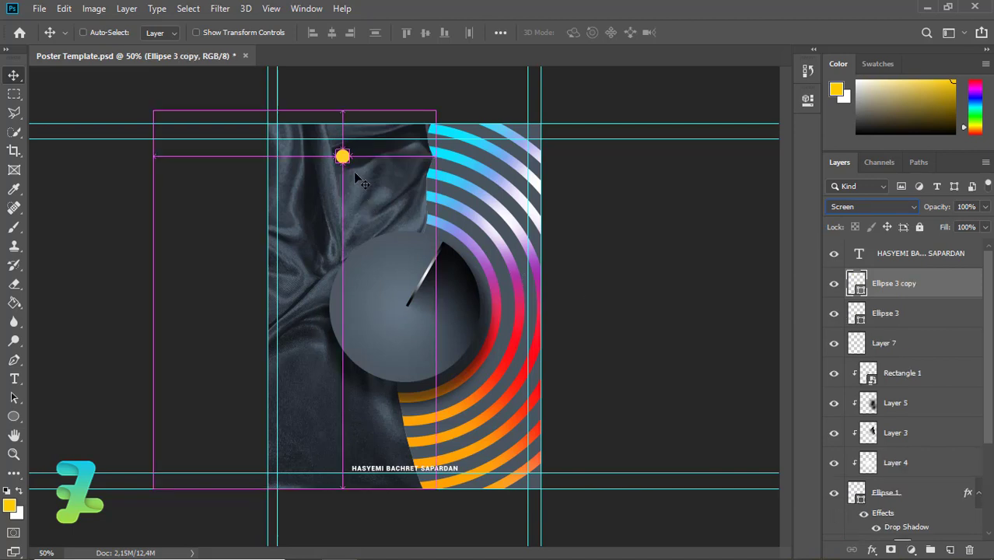
mouse_move(354, 176)
left_mouse_down()
mouse_move(304, 208)
mouse_move(291, 204)
mouse_move(342, 231)
left_mouse_up()
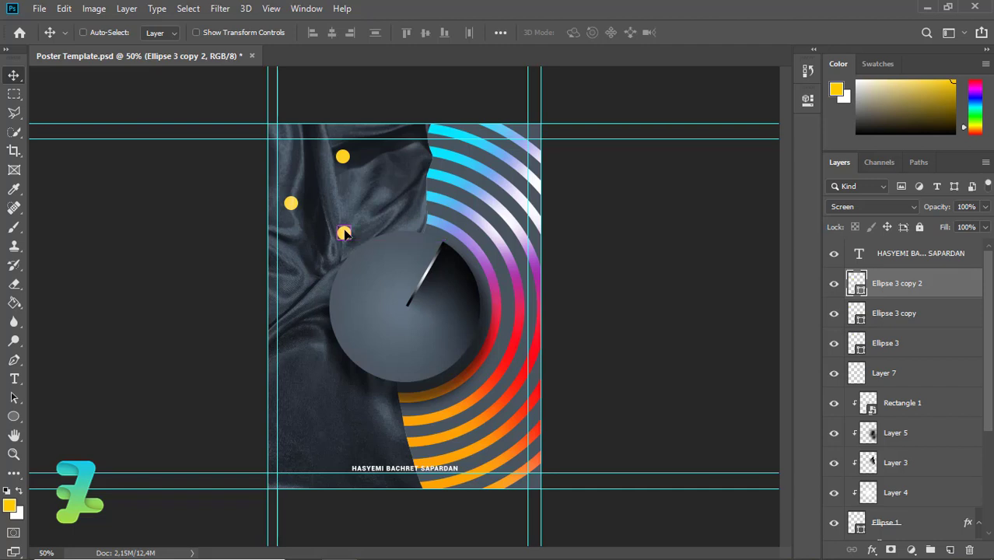
key("ctrl+j")
mouse_move(298, 285)
left_mouse_down()
mouse_move(289, 302)
mouse_move(298, 469)
mouse_move(343, 417)
left_mouse_up()
key("ctrl+j")
key("ctrl+j")
key("ctrl+j")
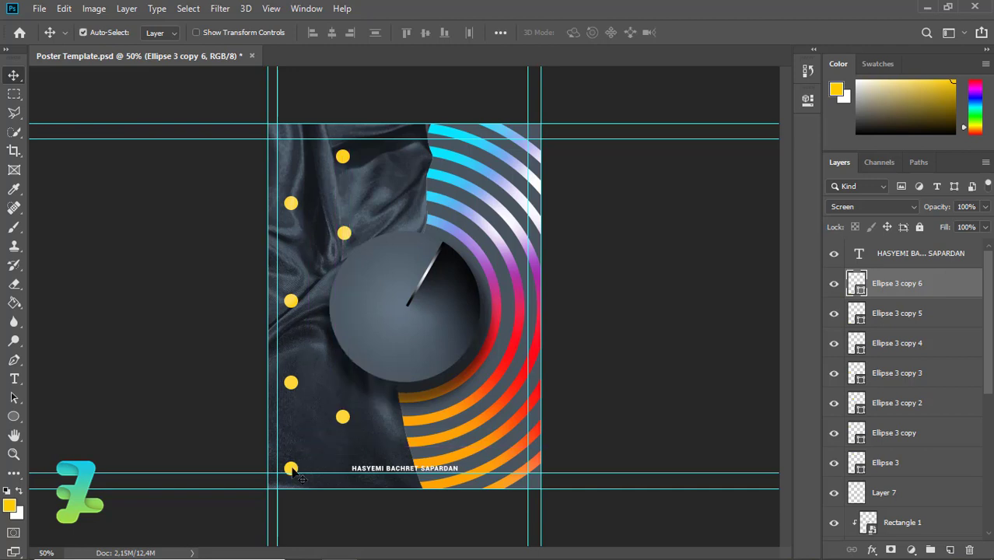
left_click(290, 468, "ctrl")
key("ctrl+j")
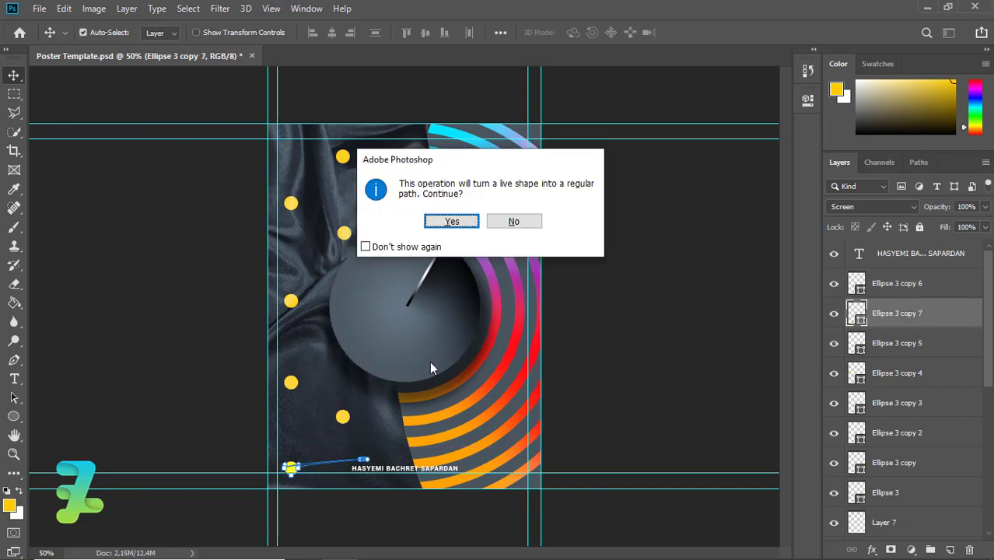
left_click(515, 220)
left_click_drag(294, 474, 385, 477)
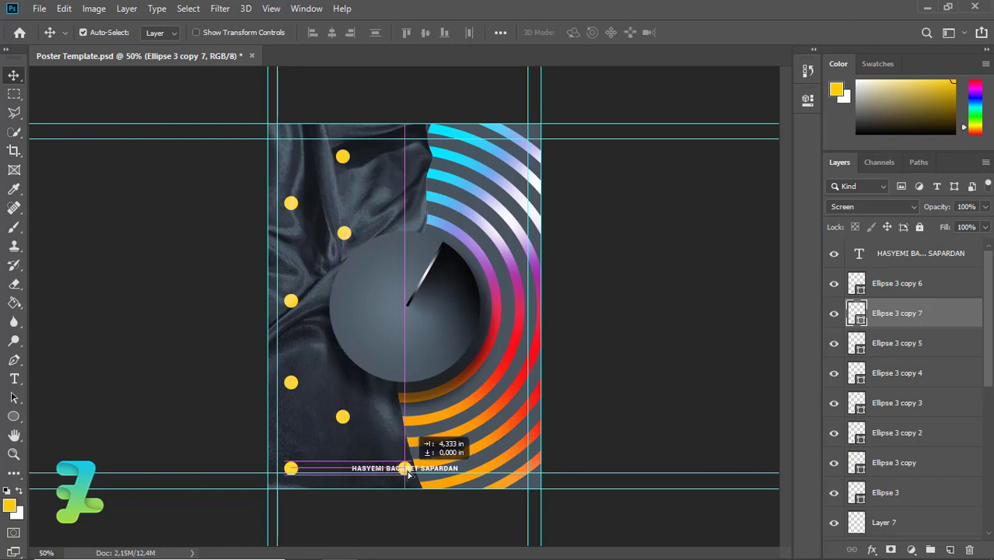
left_click_drag(384, 476, 411, 476)
Copy the top dot onto the right-hand rings and group all dot layers into Group 2
left_click(347, 158)
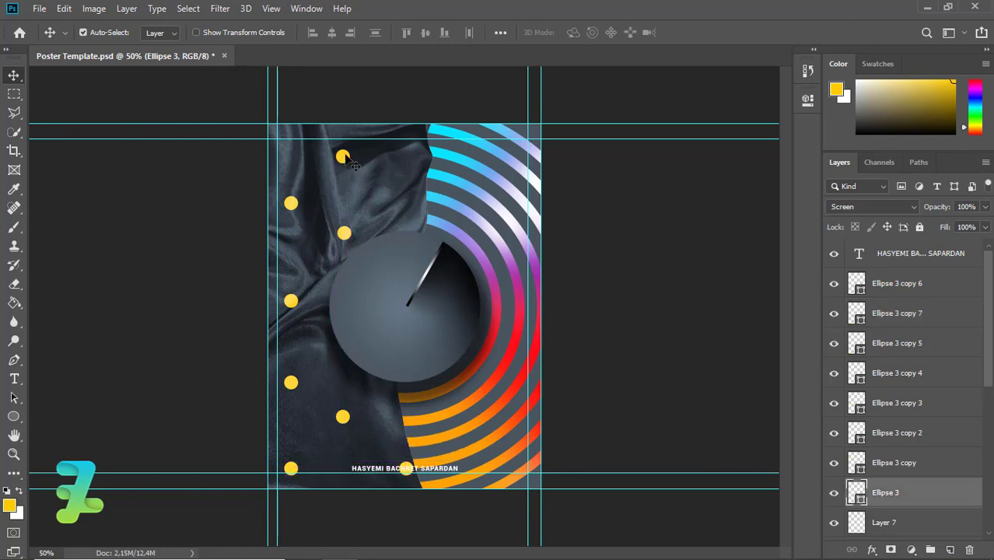
left_click_drag(352, 159, 510, 156, "alt")
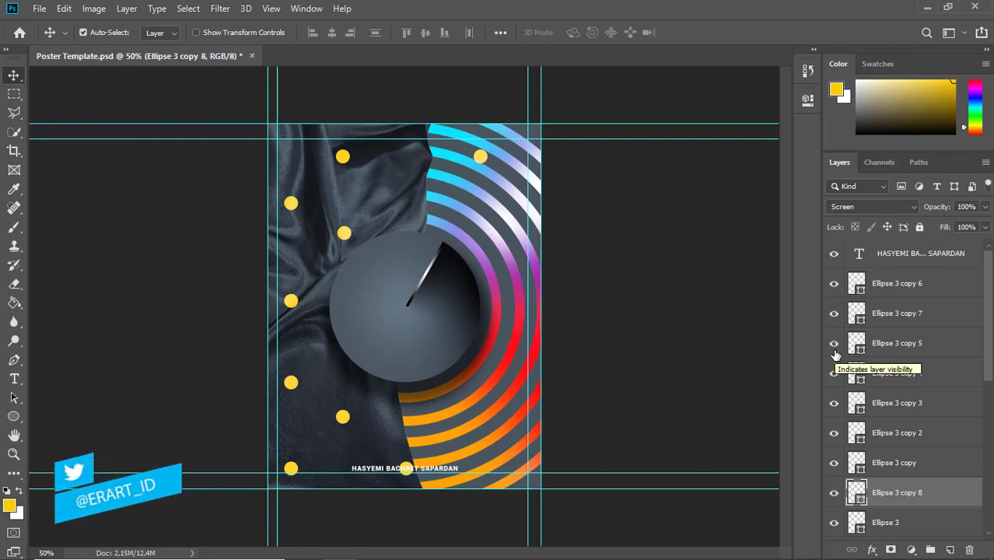
left_click(932, 292)
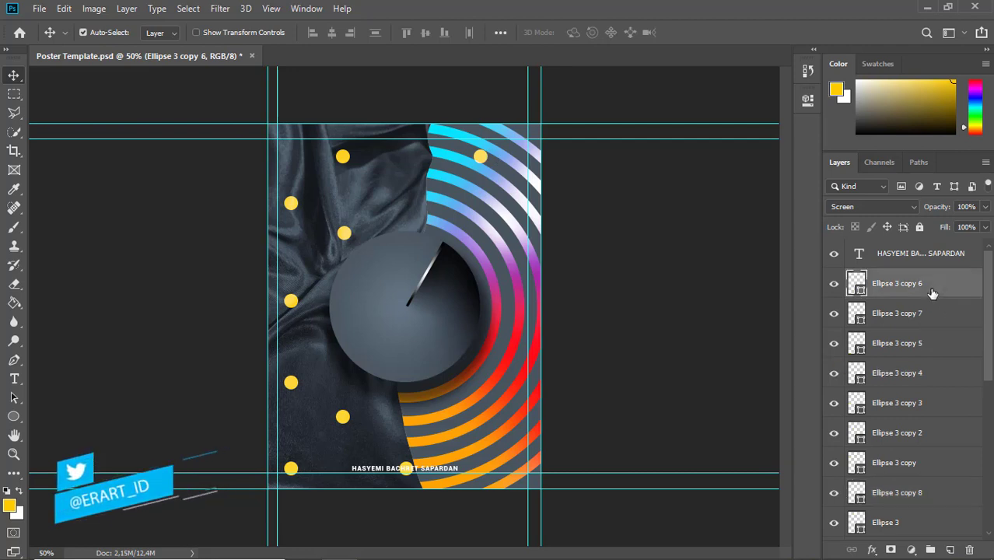
left_click(938, 517, "shift")
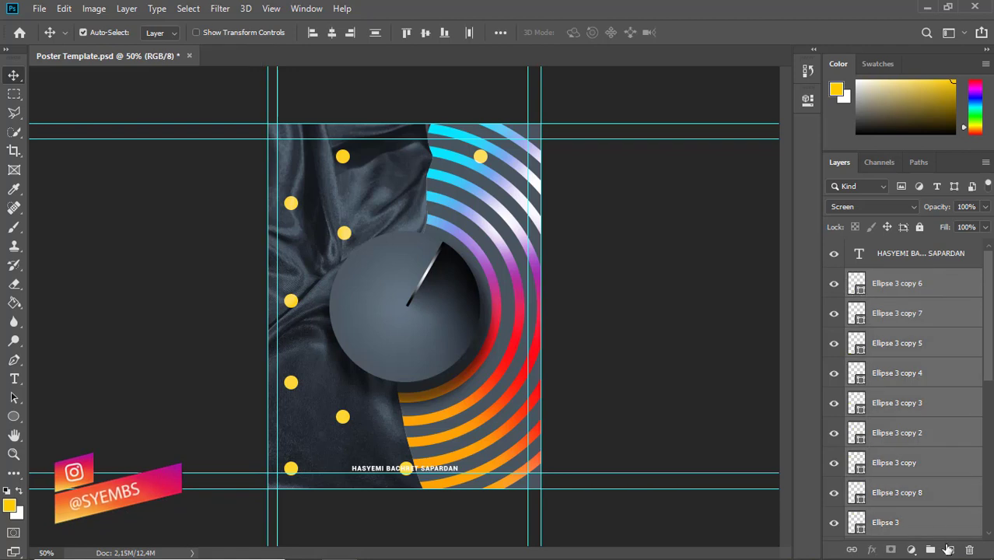
key("ctrl+g")
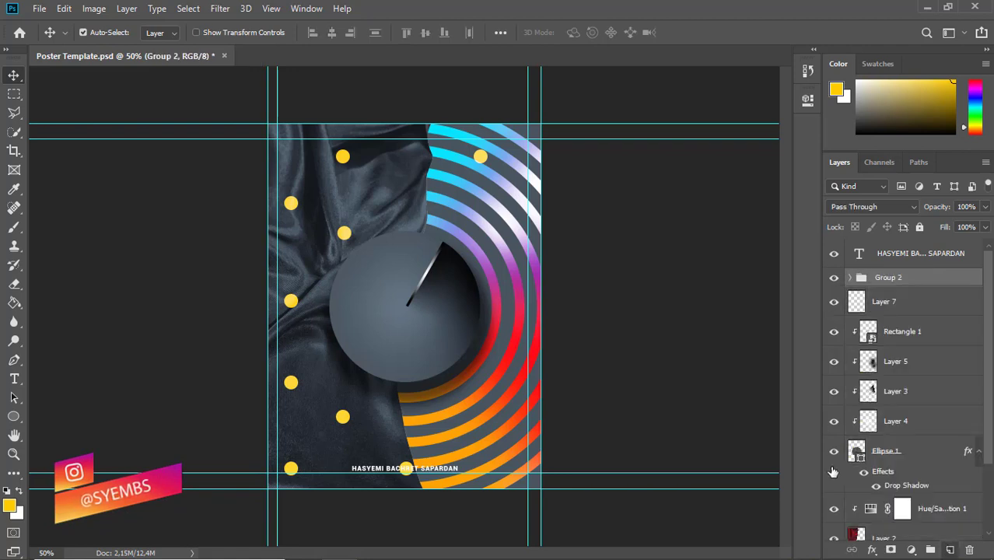
On a new layer, add white 72 pt 'time' text above the grey circle
left_click(947, 549)
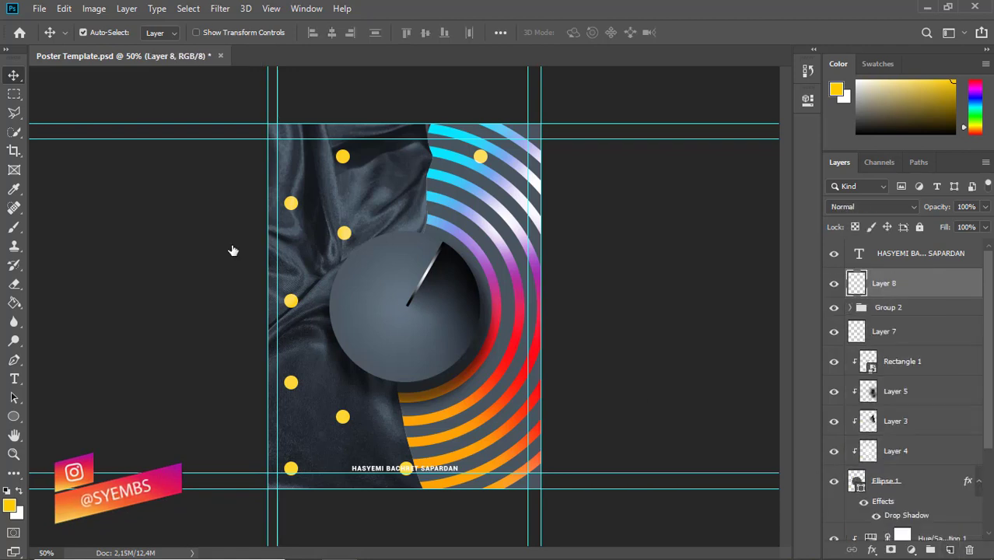
left_click(15, 380)
key("x")
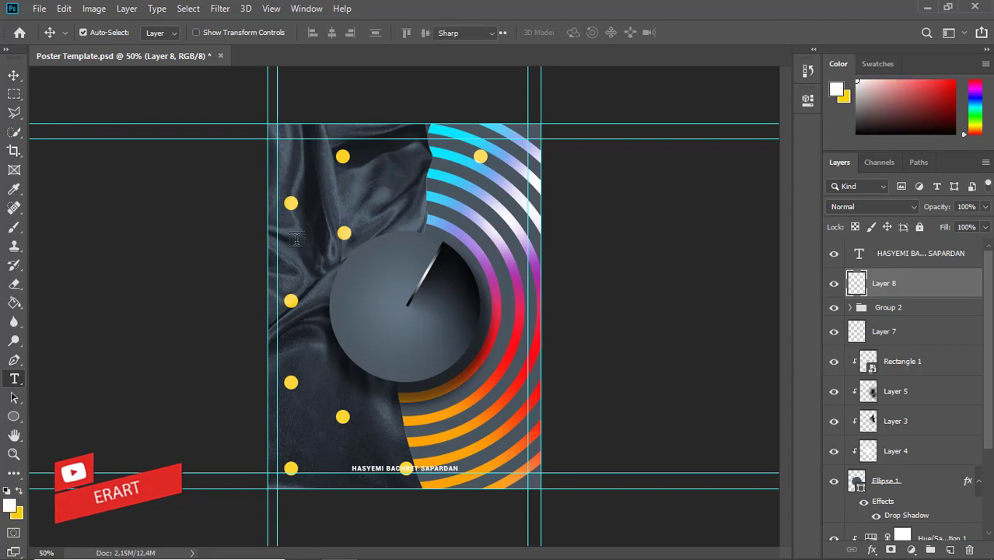
left_click(406, 244)
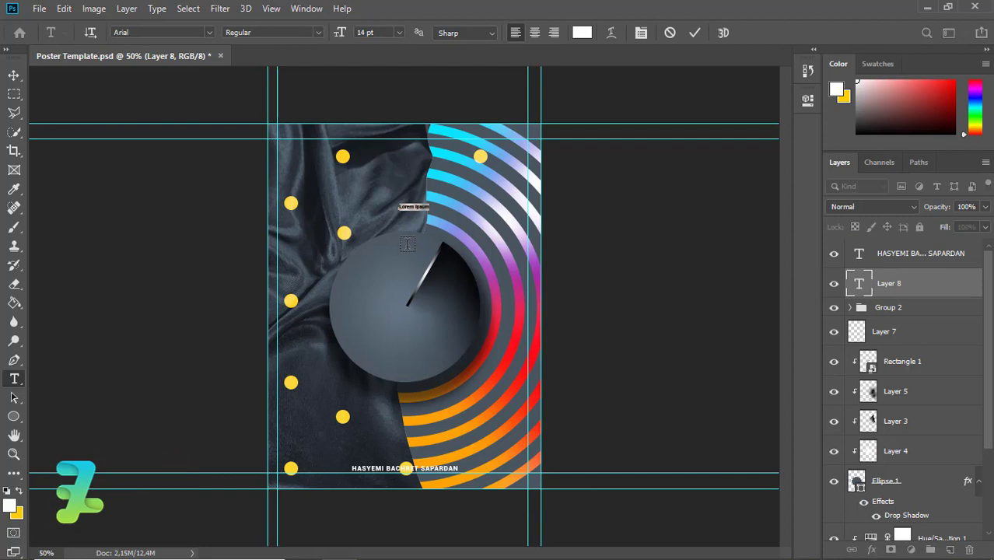
key("BackSpace")
key("ctrl+a")
left_click(400, 33)
left_click(371, 221)
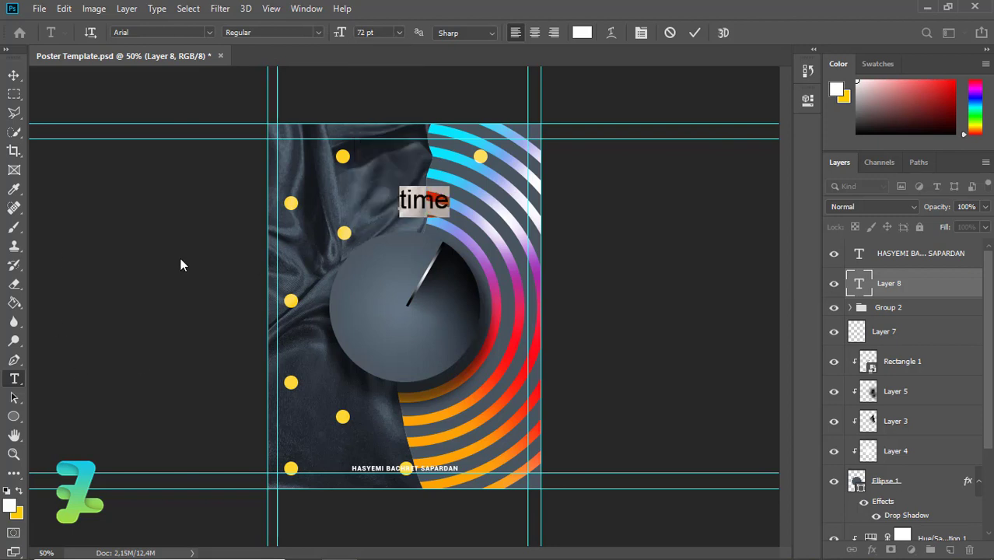
Commit the 'time' text and scale it up to about 272.5%
left_click(14, 75)
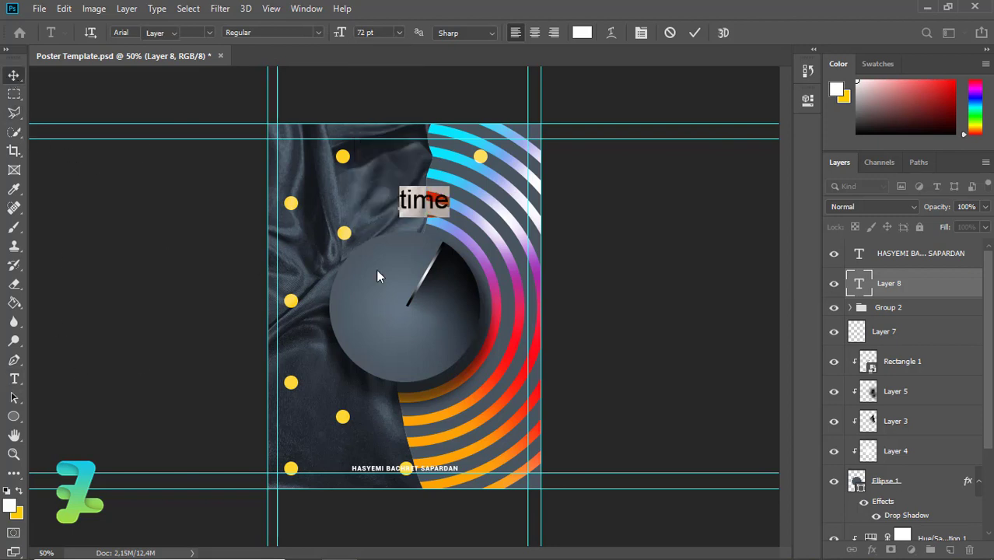
left_click(375, 274)
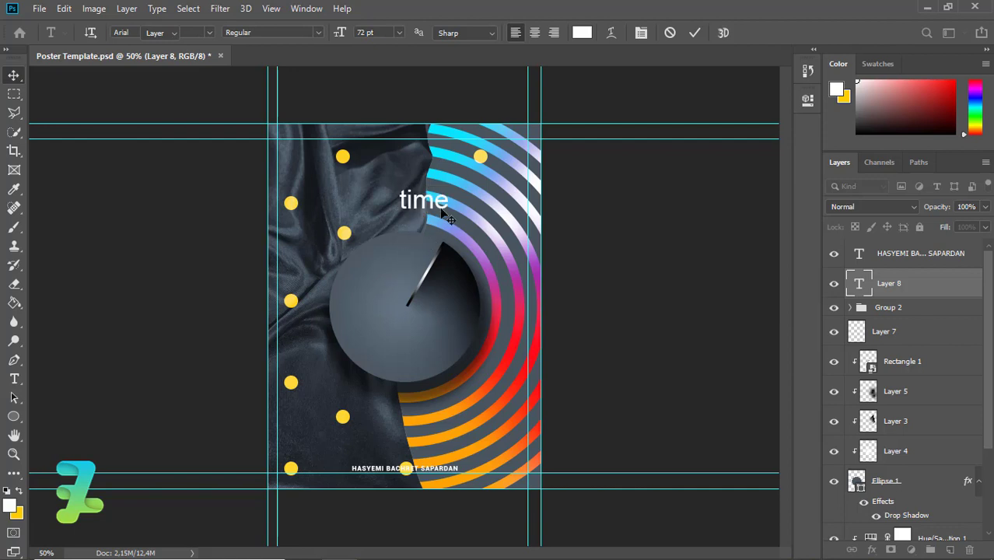
key("ctrl+t")
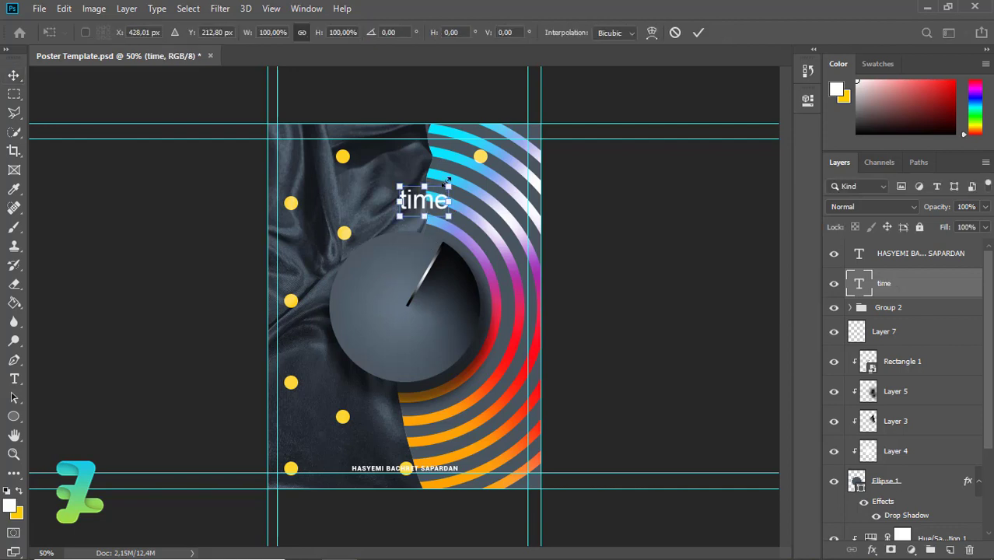
left_click_drag(496, 160, 494, 160)
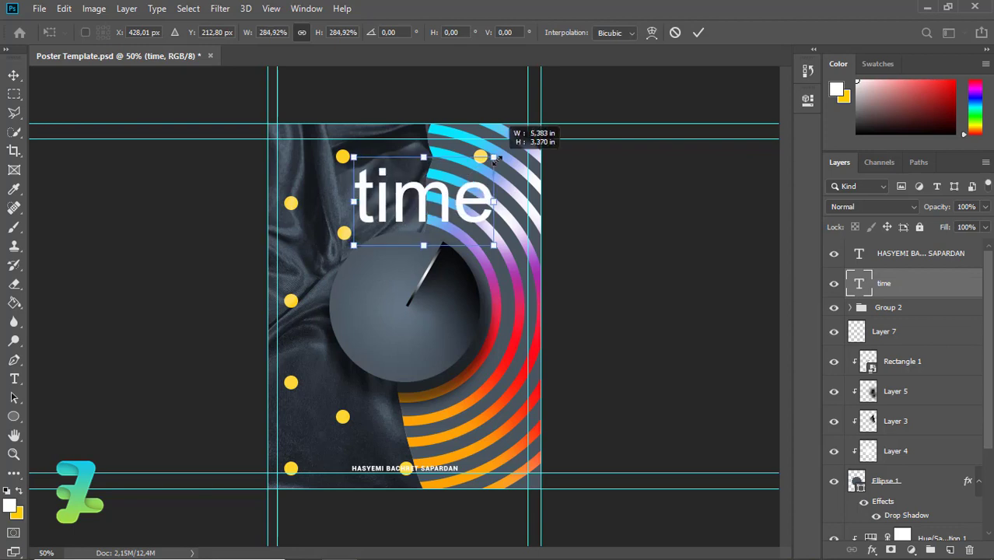
key("Return")
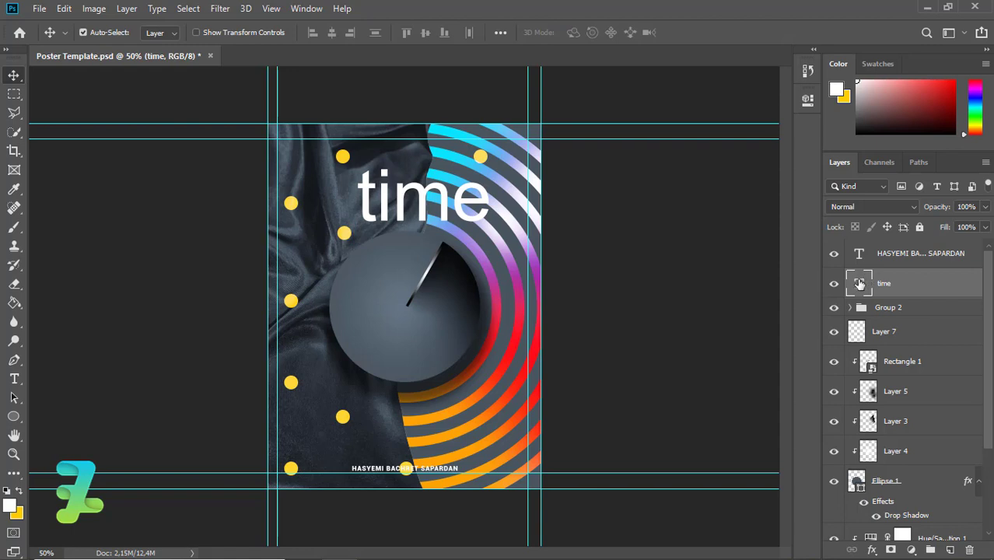
Change the title's font style to Arial Black
double_click(858, 283)
left_click(319, 31)
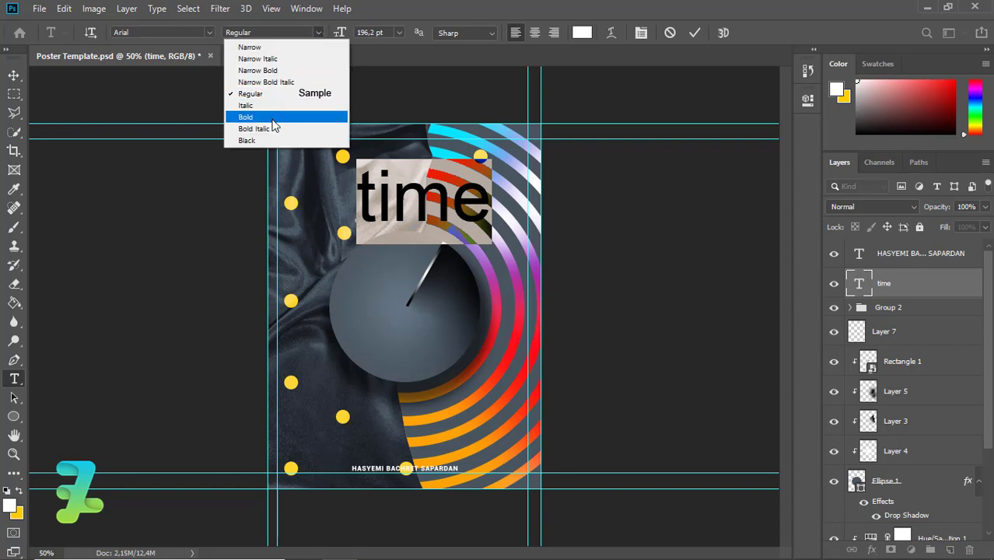
left_click(269, 140)
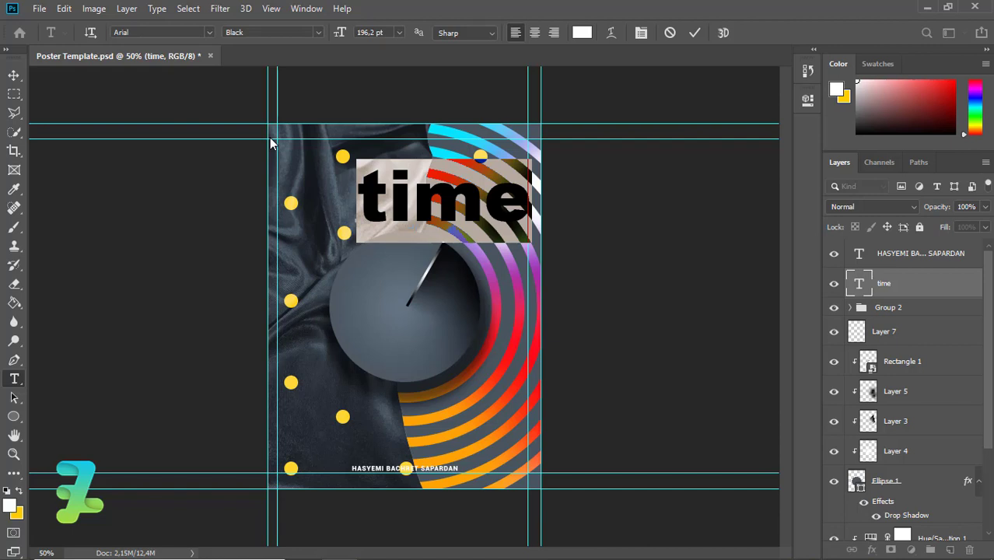
left_click(436, 204)
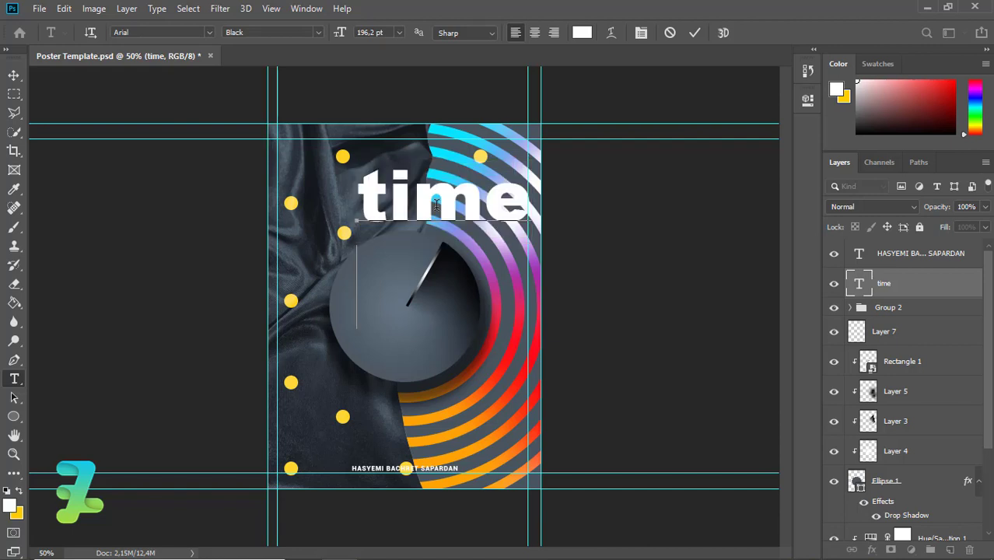
Add 'work' on a second line and right-align the two-line title
key("Return")
type("work")
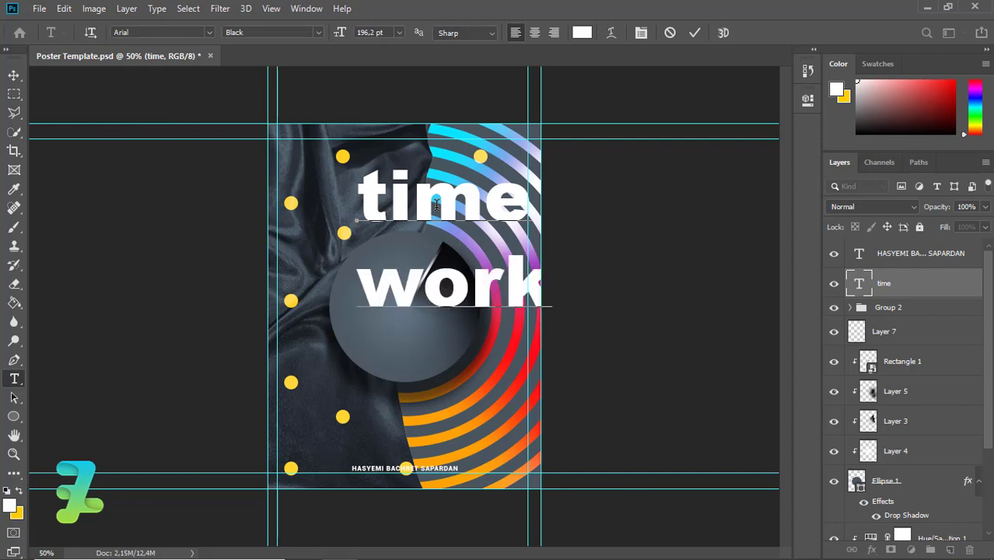
key("ctrl+a")
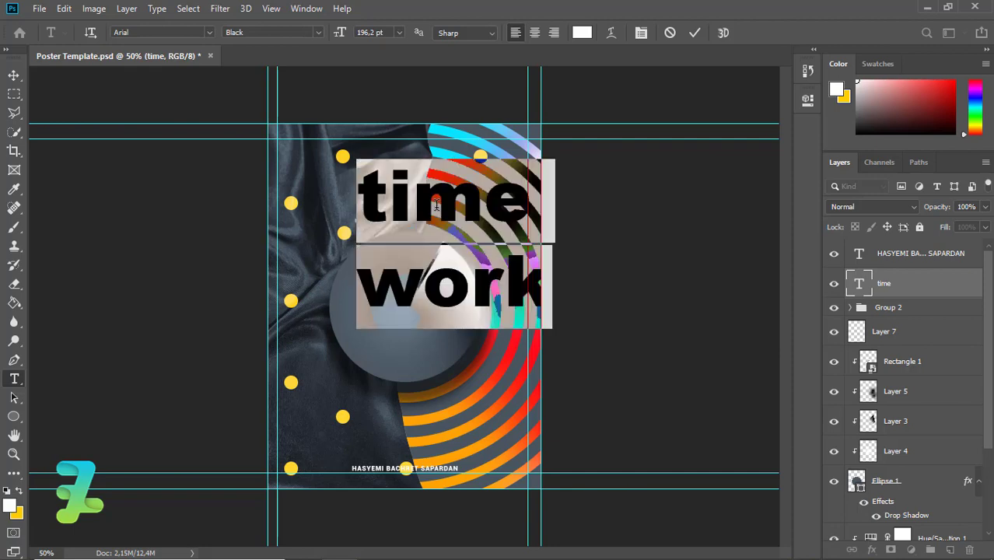
left_click(436, 204)
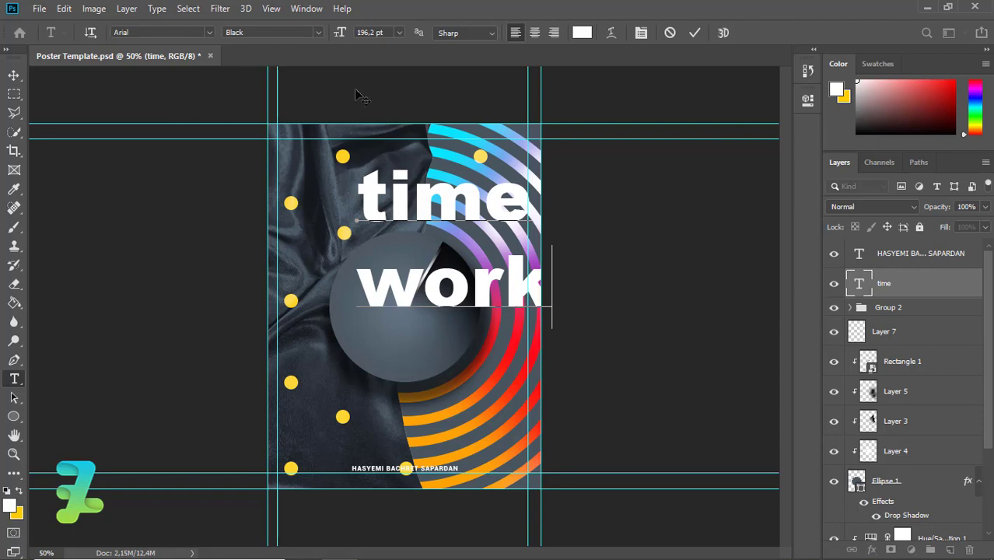
key("ctrl+a")
left_click(553, 32)
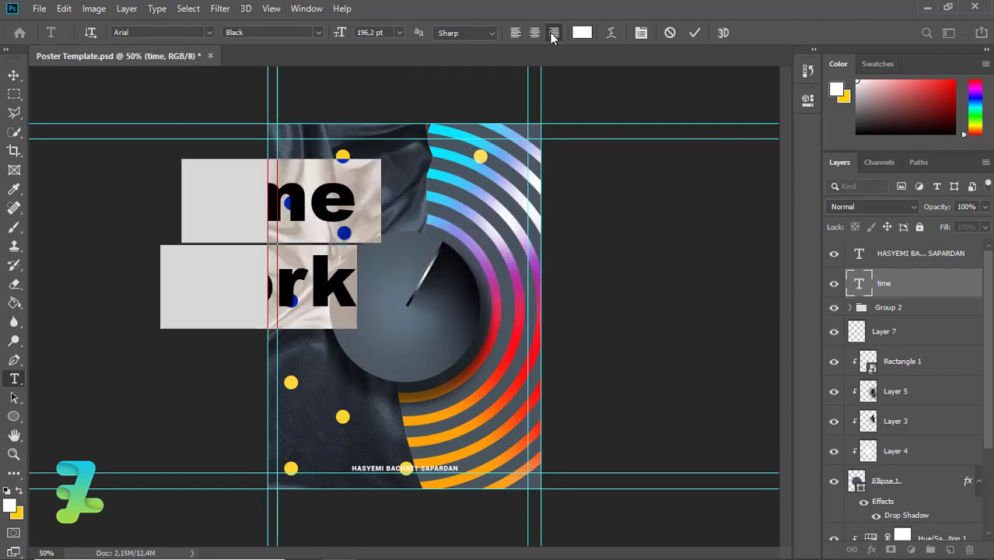
left_click(13, 75)
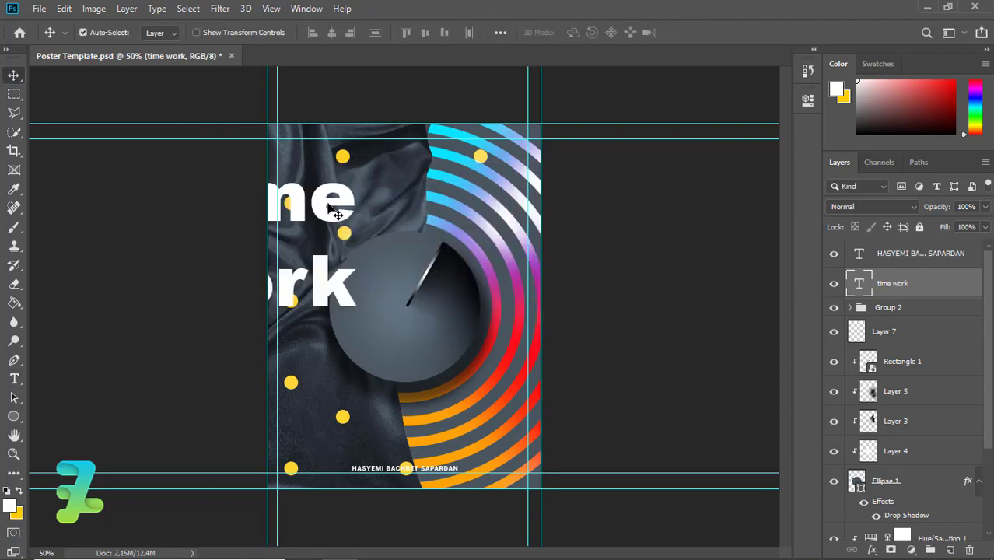
Move the title near the top and delete the 'work' line, leaving only 'time'
left_click_drag(454, 200, 511, 307)
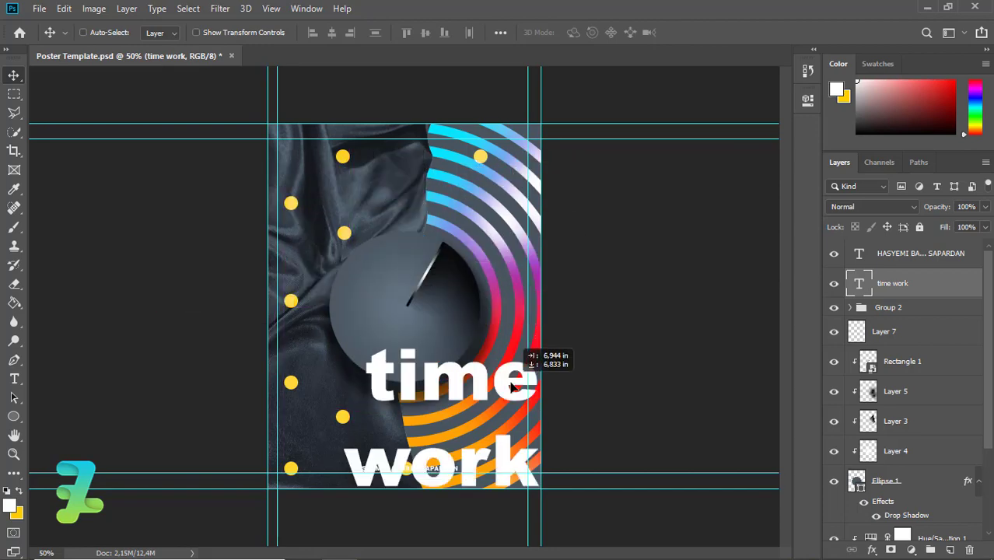
left_click_drag(510, 375, 529, 198)
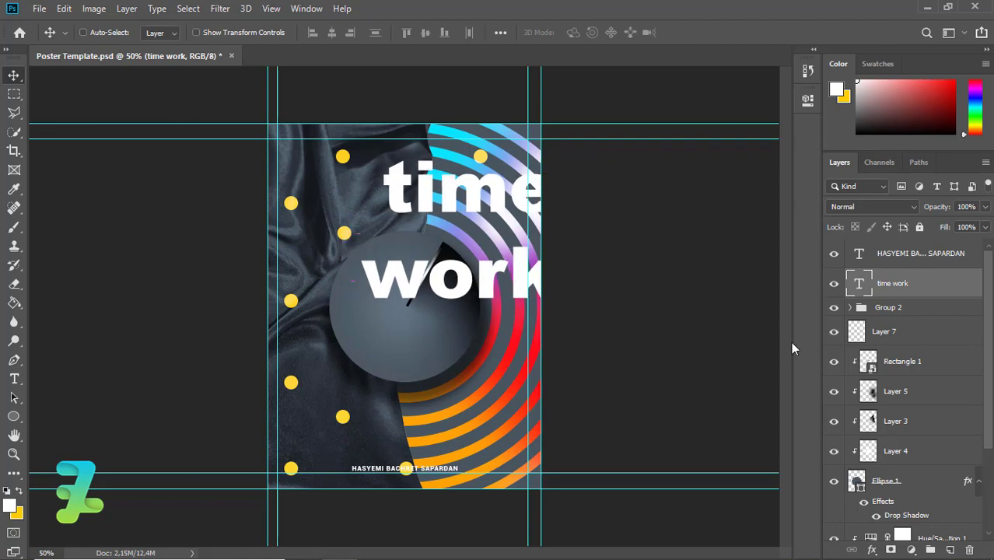
key("t")
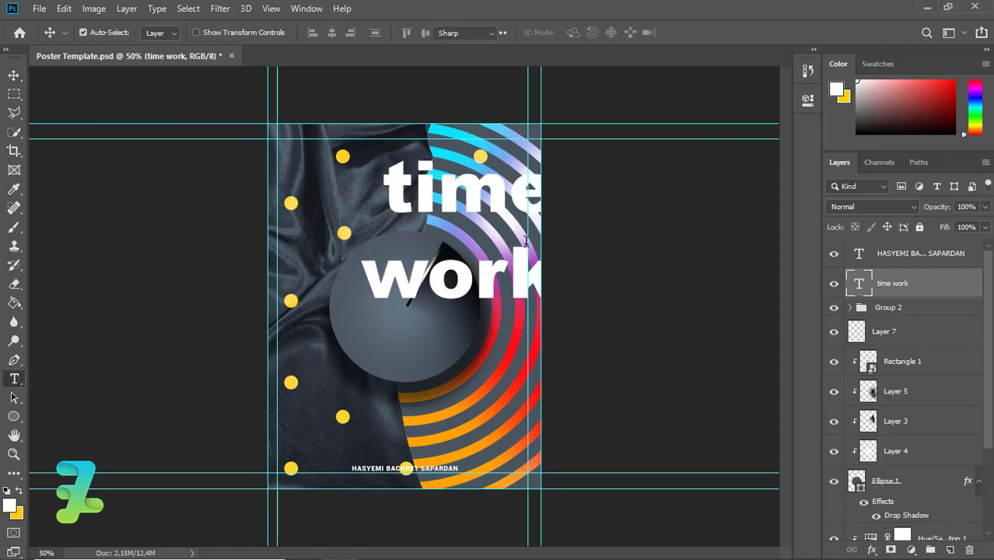
left_click(527, 242)
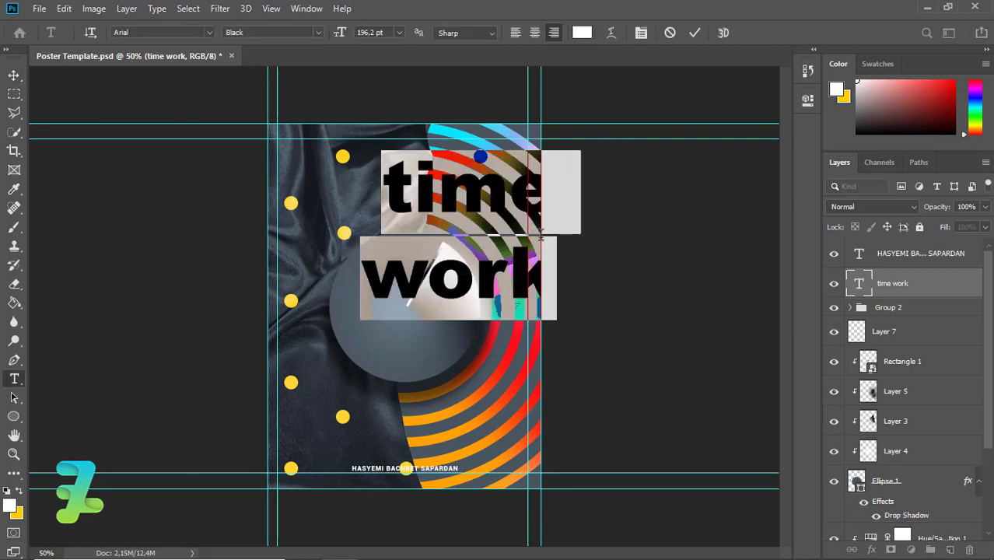
left_click(379, 268)
key("Return")
key("Return")
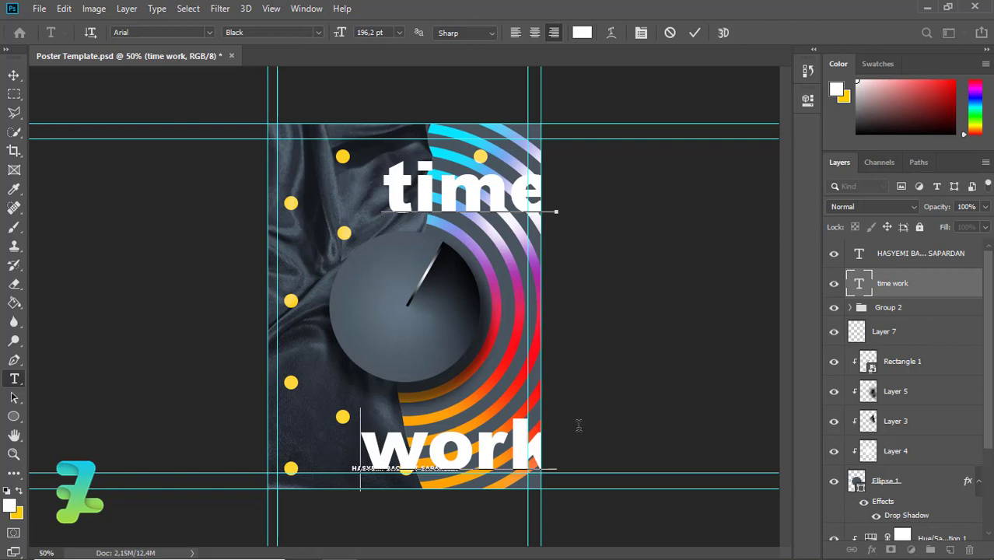
key("shift+End")
key("BackSpace")
left_click(14, 75)
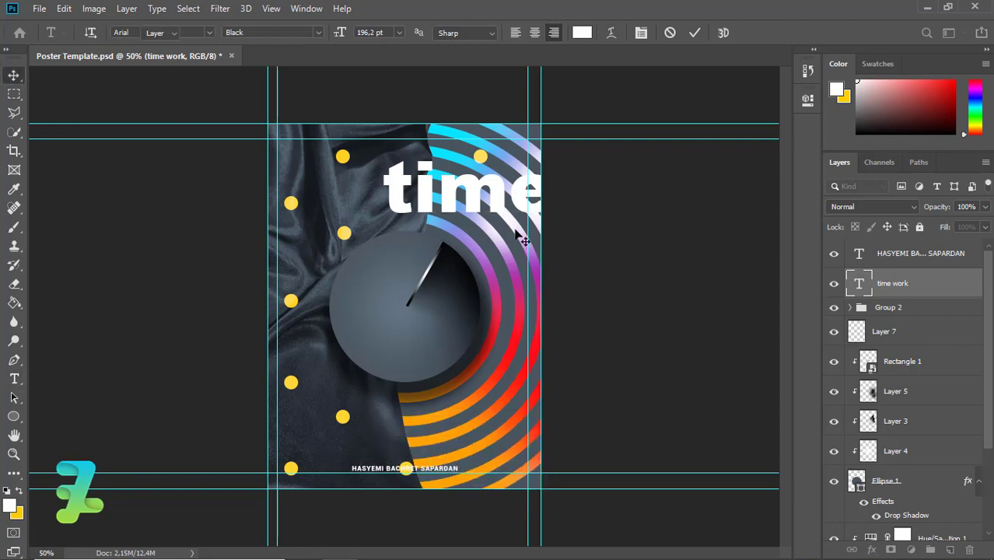
Copy the Ellipse 1 layer style and paste it onto the 'time' layer
right_click(933, 484)
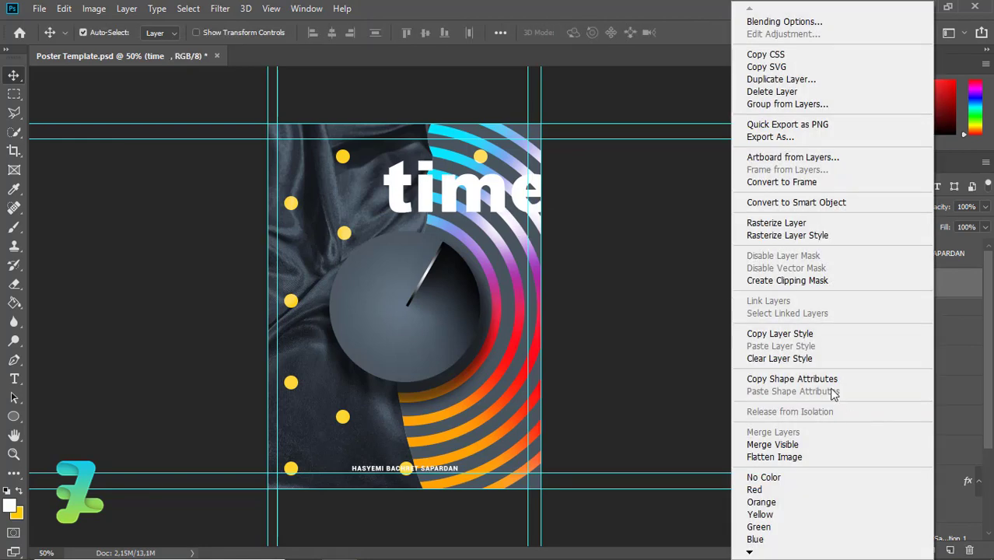
left_click(797, 335)
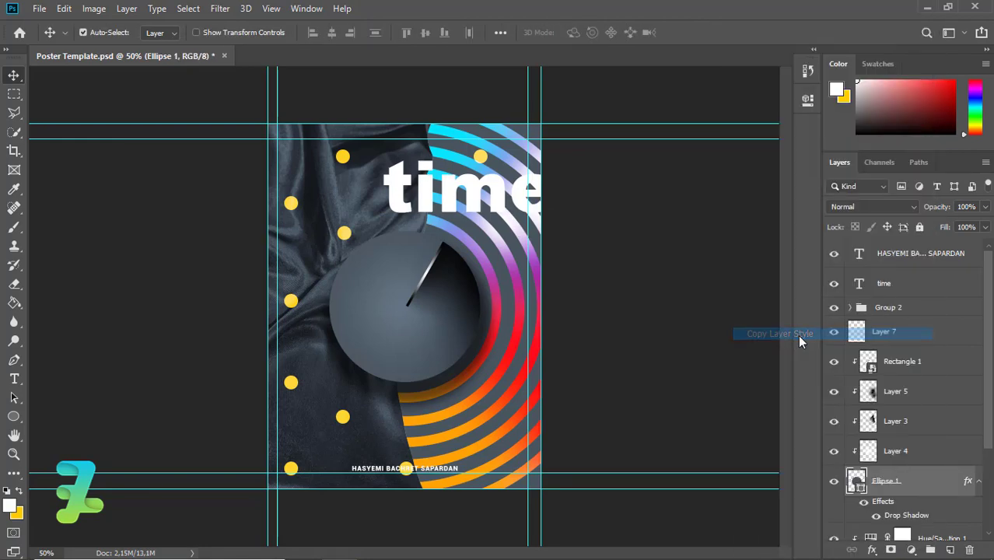
left_click(904, 289)
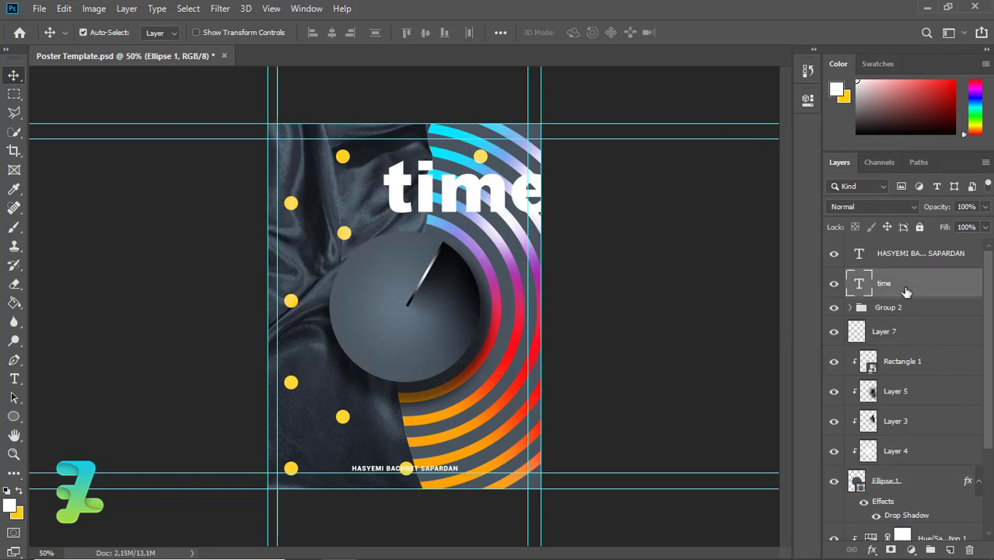
right_click(903, 286)
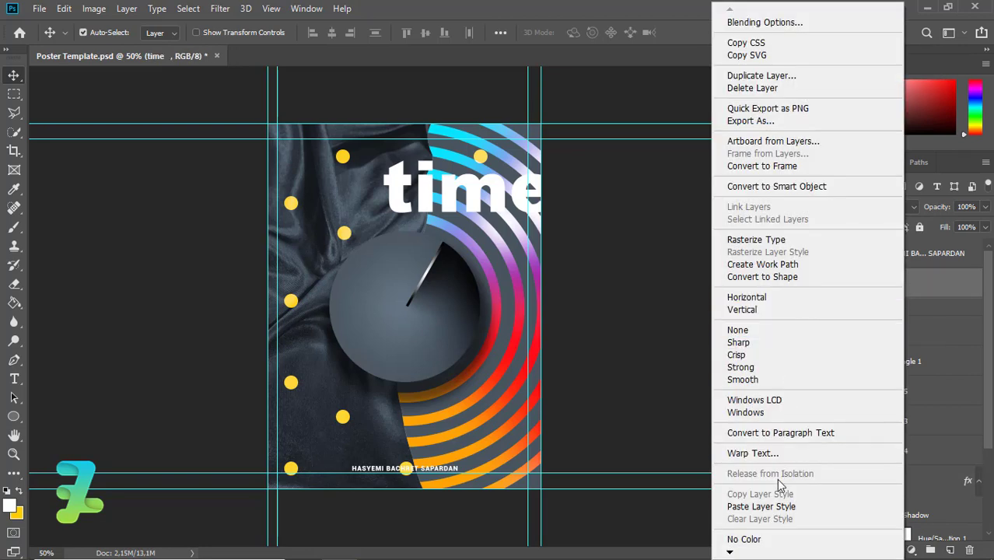
left_click(776, 506)
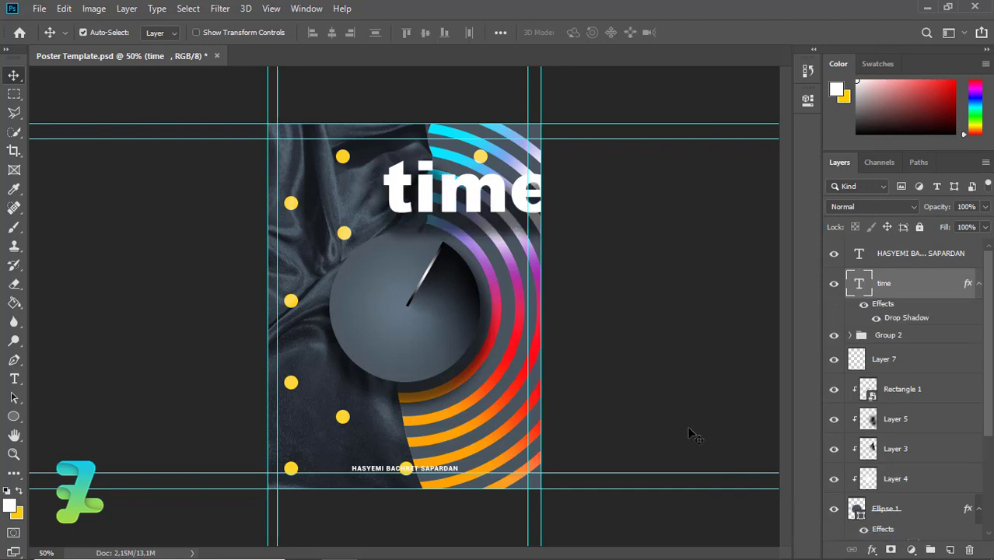
Set the title's drop shadow to distance 25 px, spread 20% and size 40 px
double_click(925, 319)
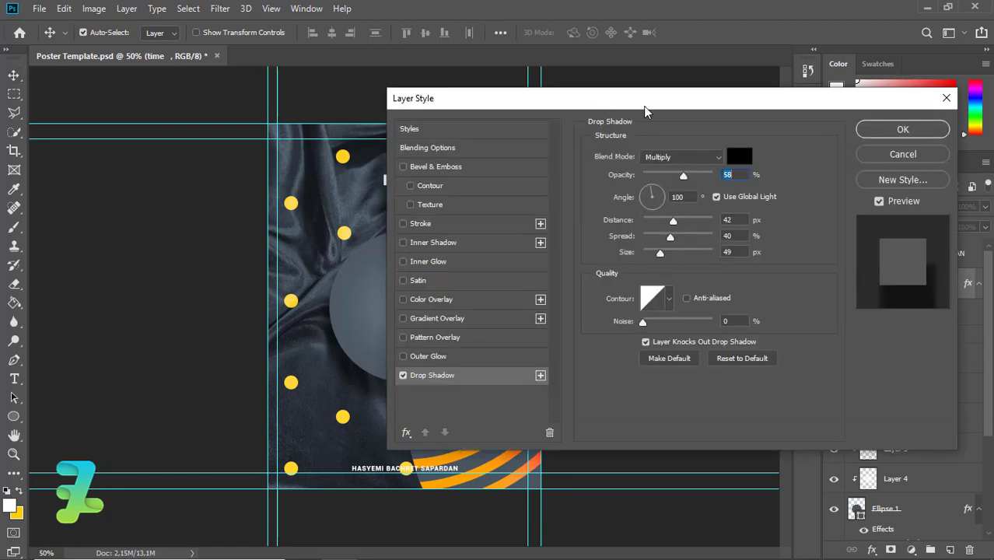
left_click_drag(650, 111, 825, 100)
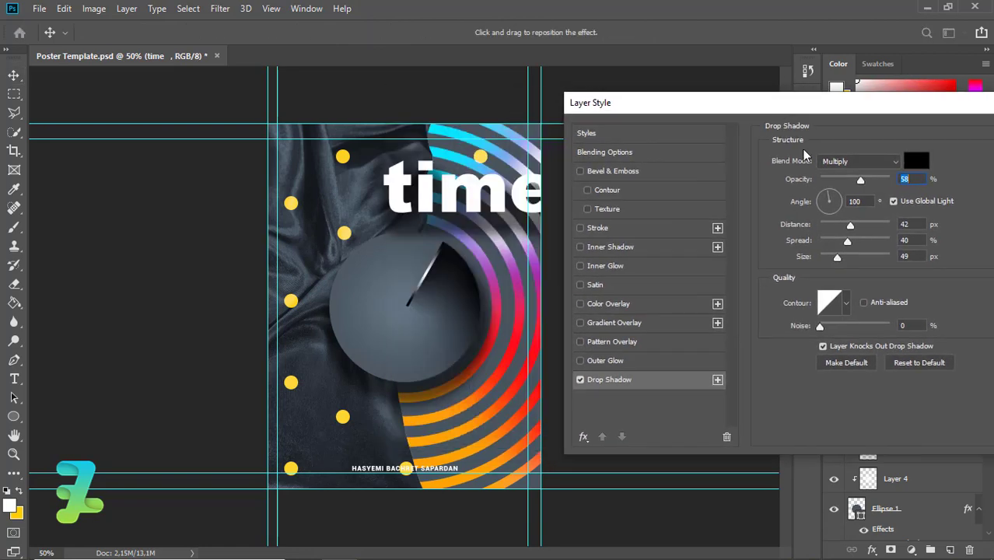
mouse_move(837, 257)
left_mouse_down()
mouse_move(829, 264)
mouse_move(840, 259)
left_mouse_up()
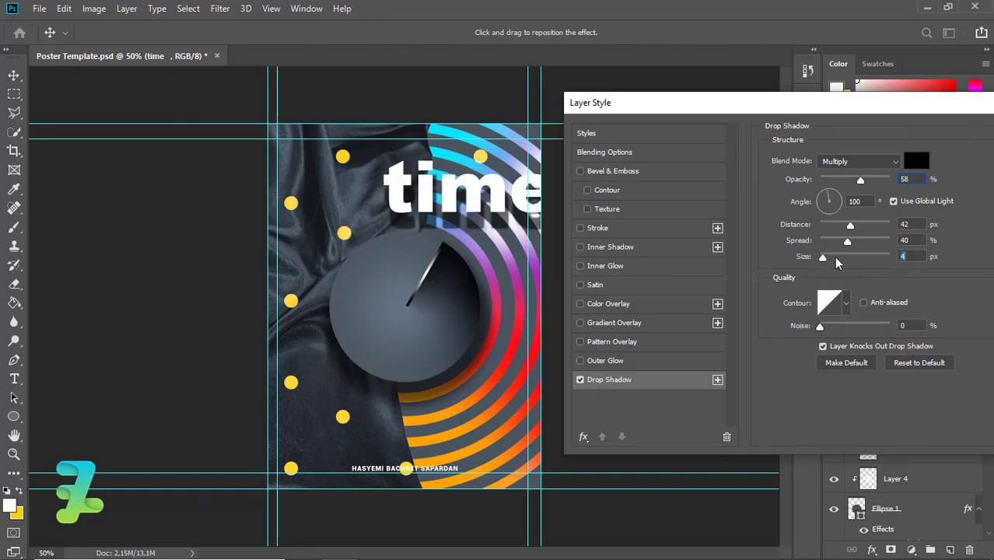
left_click_drag(841, 258, 836, 244)
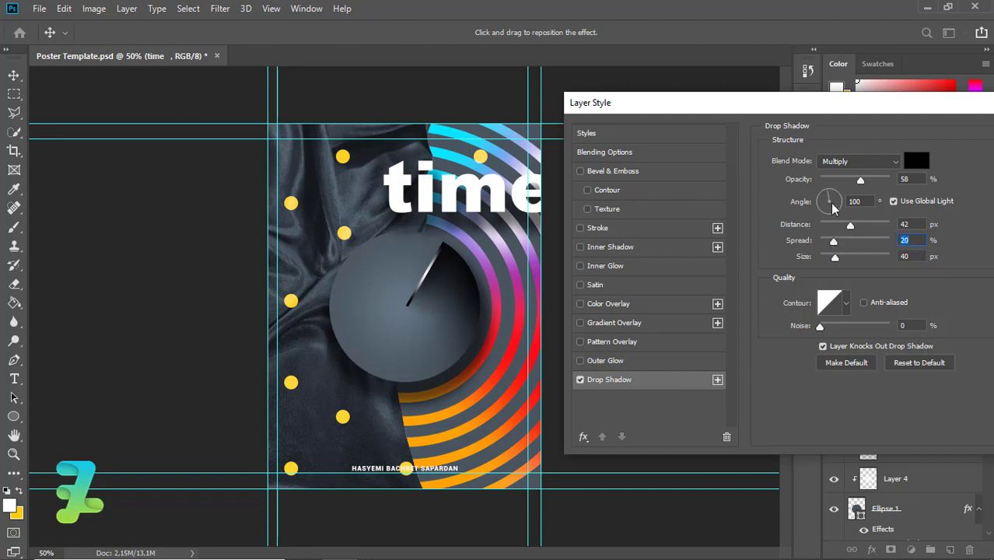
left_click_drag(848, 225, 839, 228)
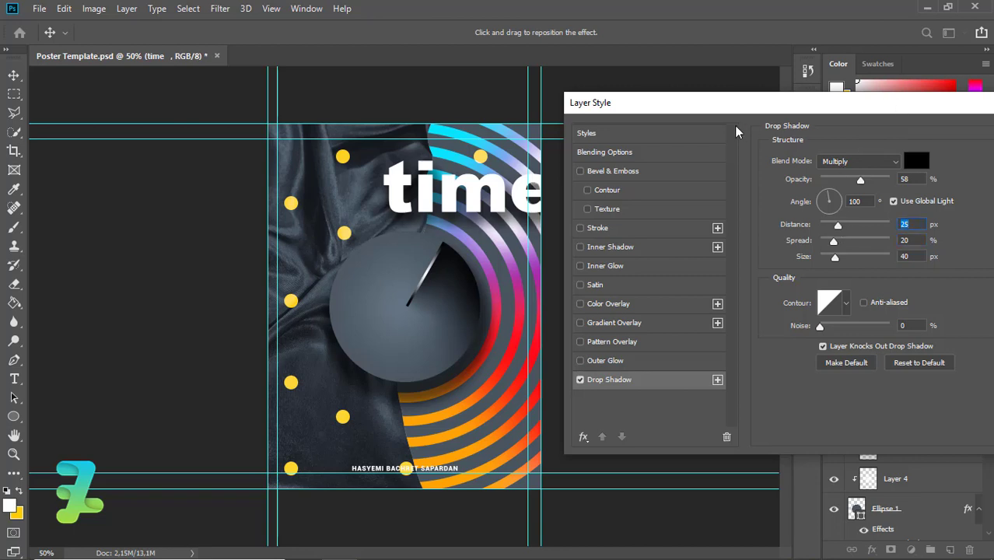
left_click_drag(737, 103, 553, 128)
left_click(881, 158)
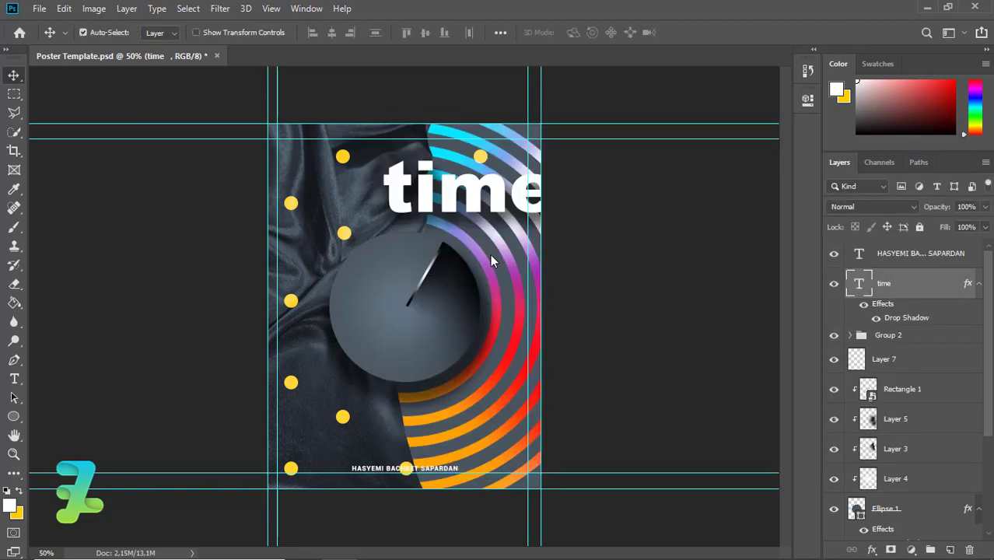
Add a separate white 'work' text layer just beneath the right side of 'time'
left_click(14, 379)
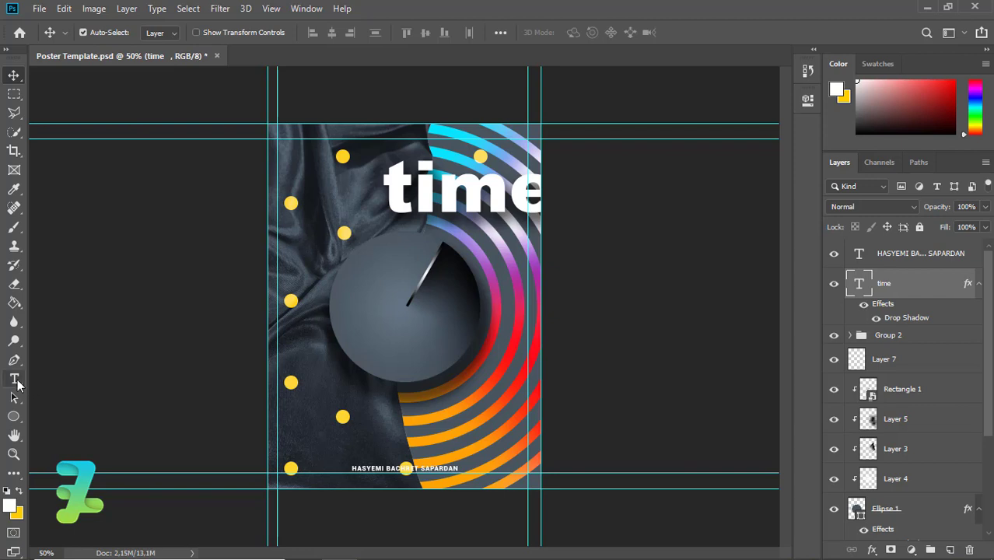
left_click(465, 261)
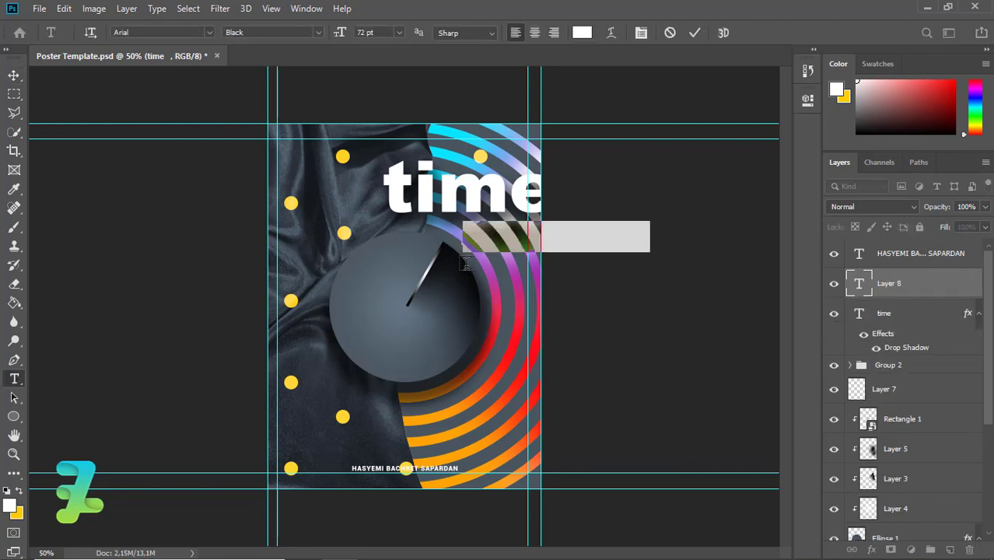
type("work")
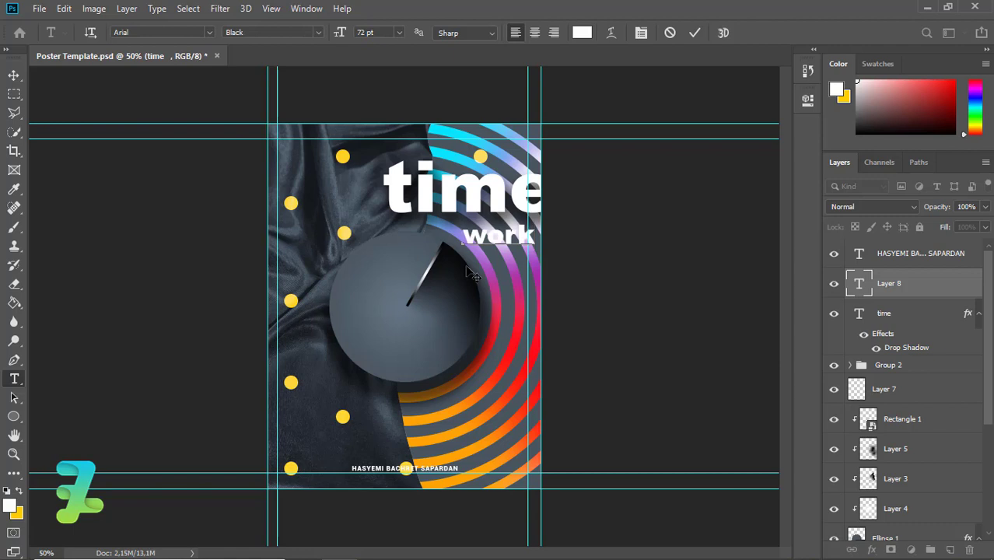
left_click(14, 75)
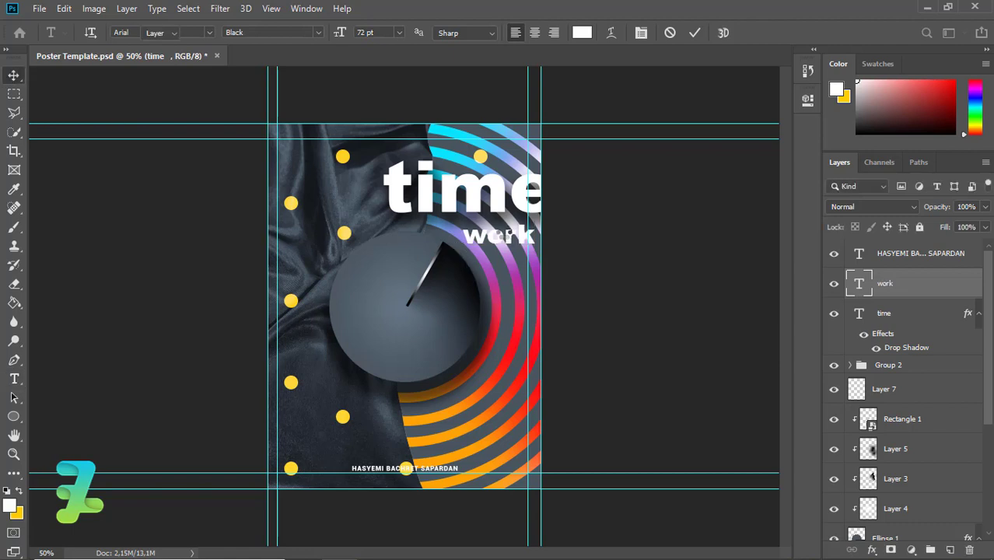
mouse_move(504, 247)
left_mouse_down()
mouse_move(403, 232)
mouse_move(484, 231)
left_mouse_up()
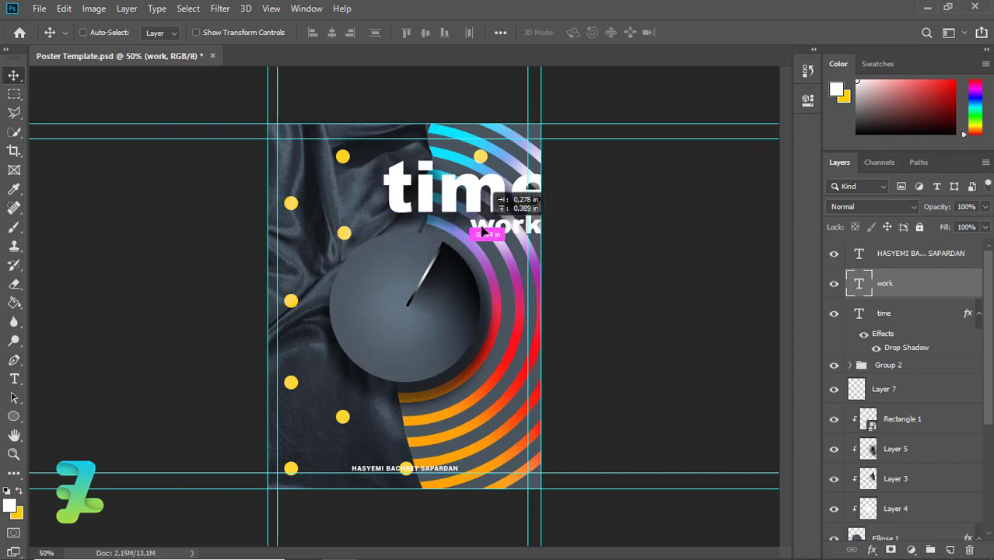
left_click_drag(483, 231, 484, 231)
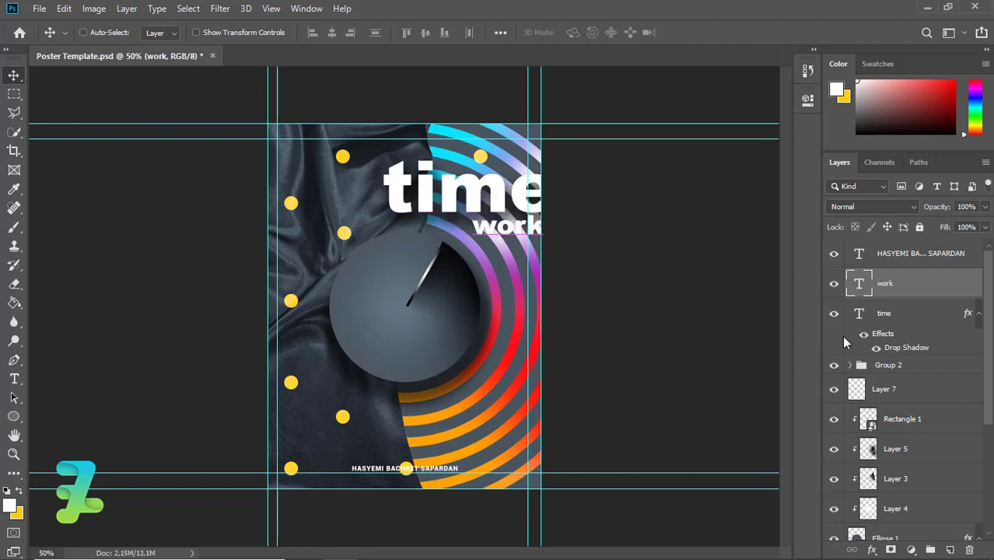
right_click(918, 312)
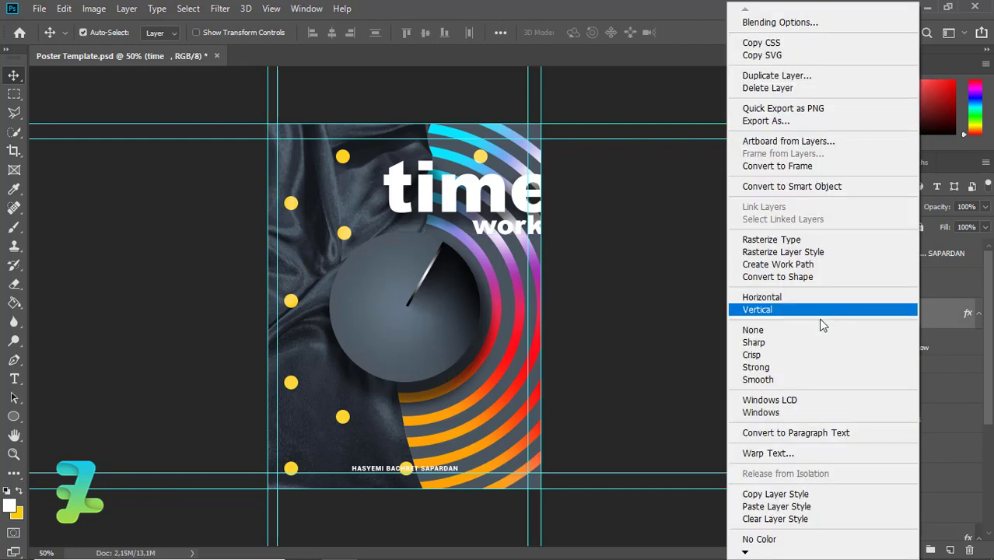
Copy the 'time' layer style and bring up the 'work' layer's context menu
left_click(812, 498)
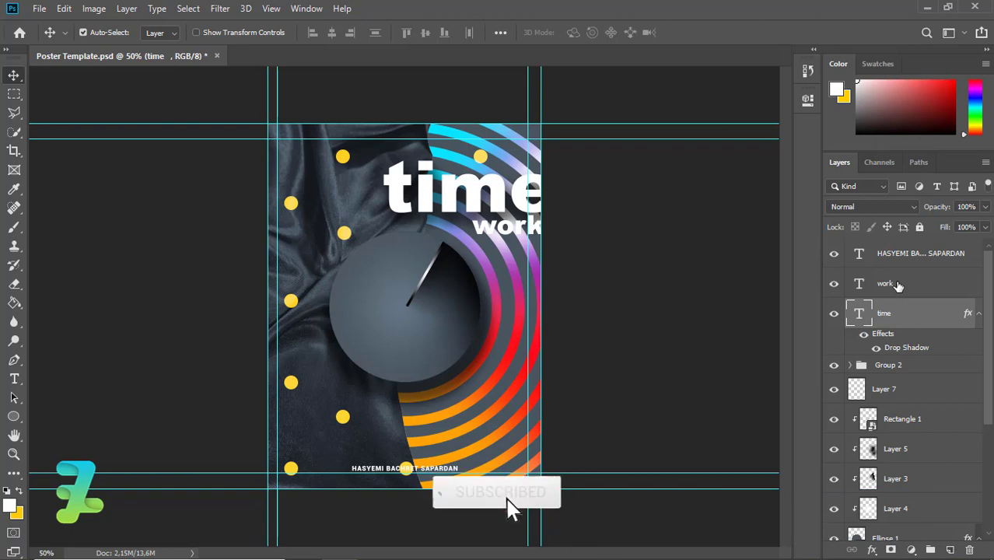
left_click(896, 284)
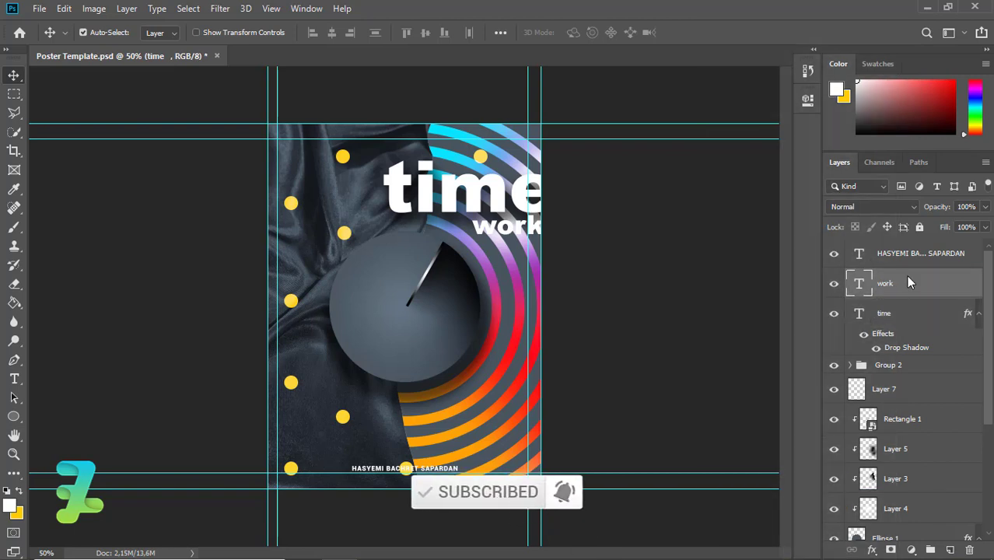
right_click(905, 276)
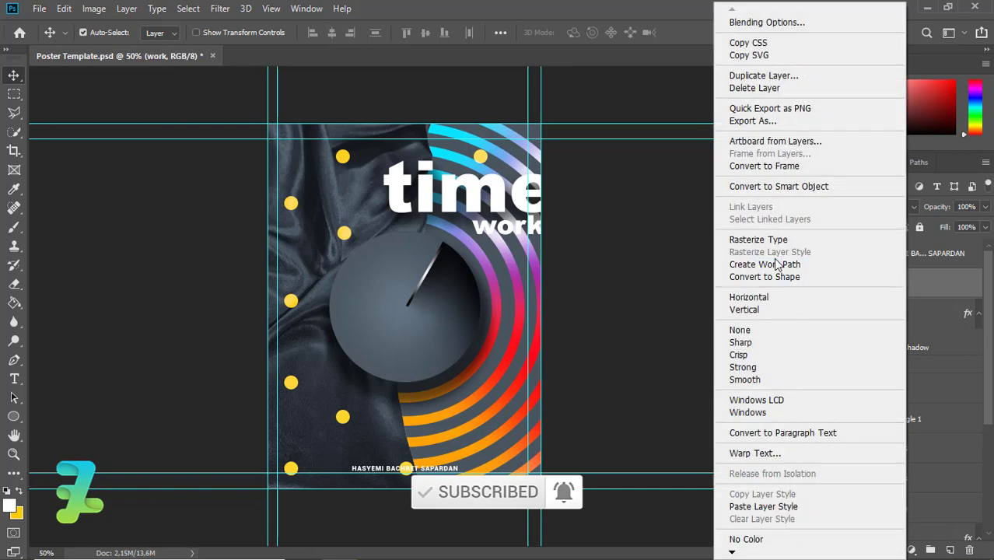